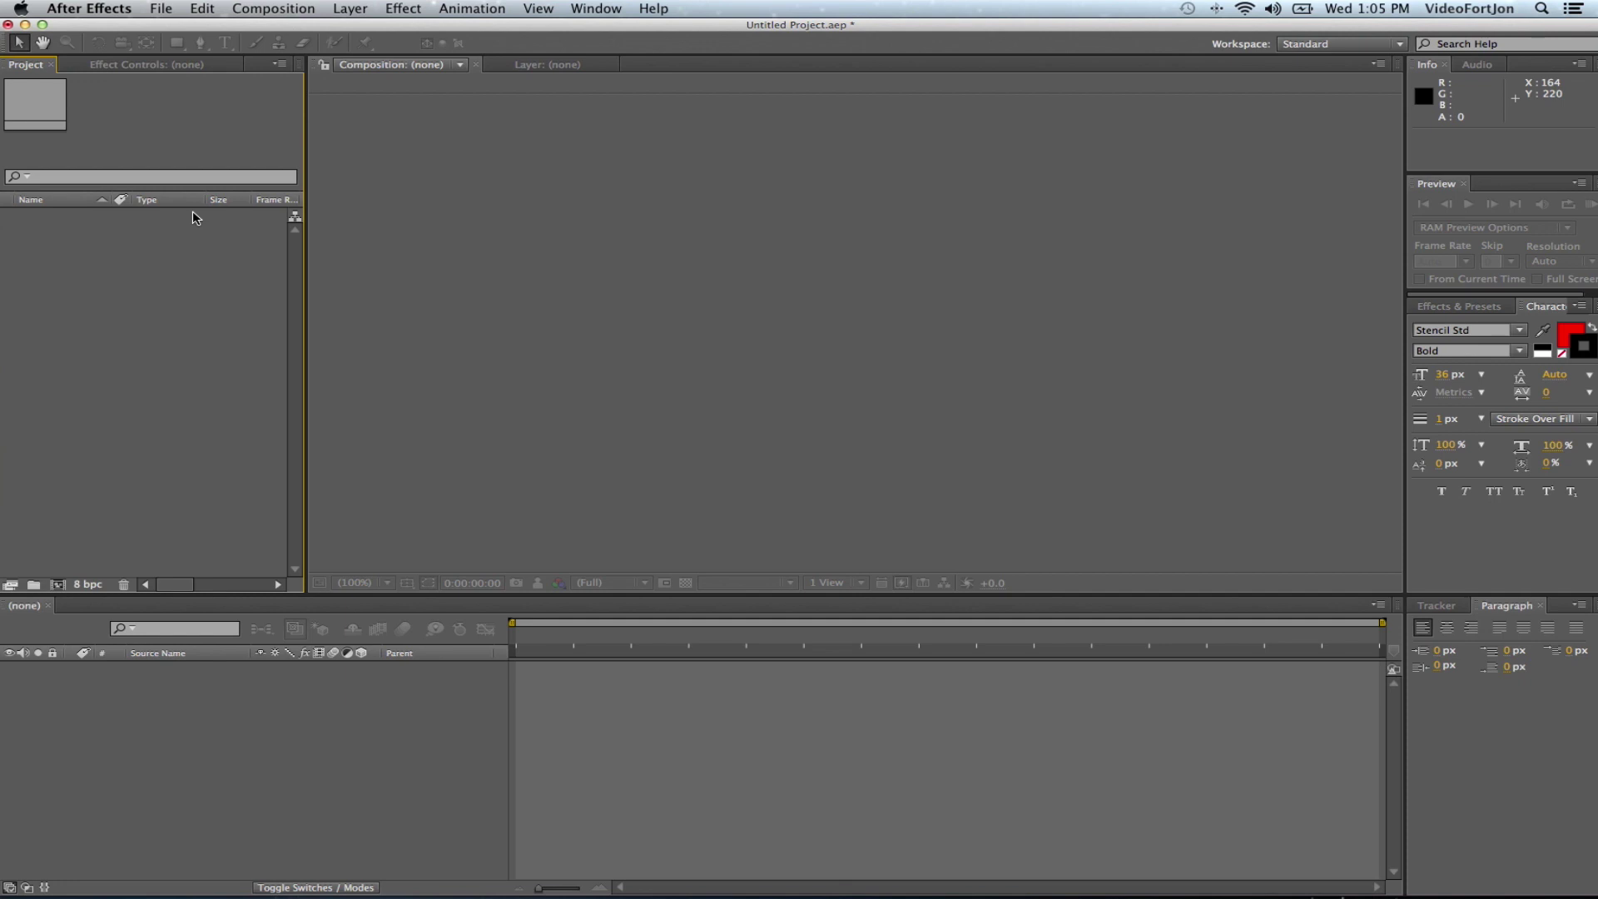
# Import RHD81B_43.mov into the project and rename the footage to Driving
pyautogui.doubleClick(129, 280)
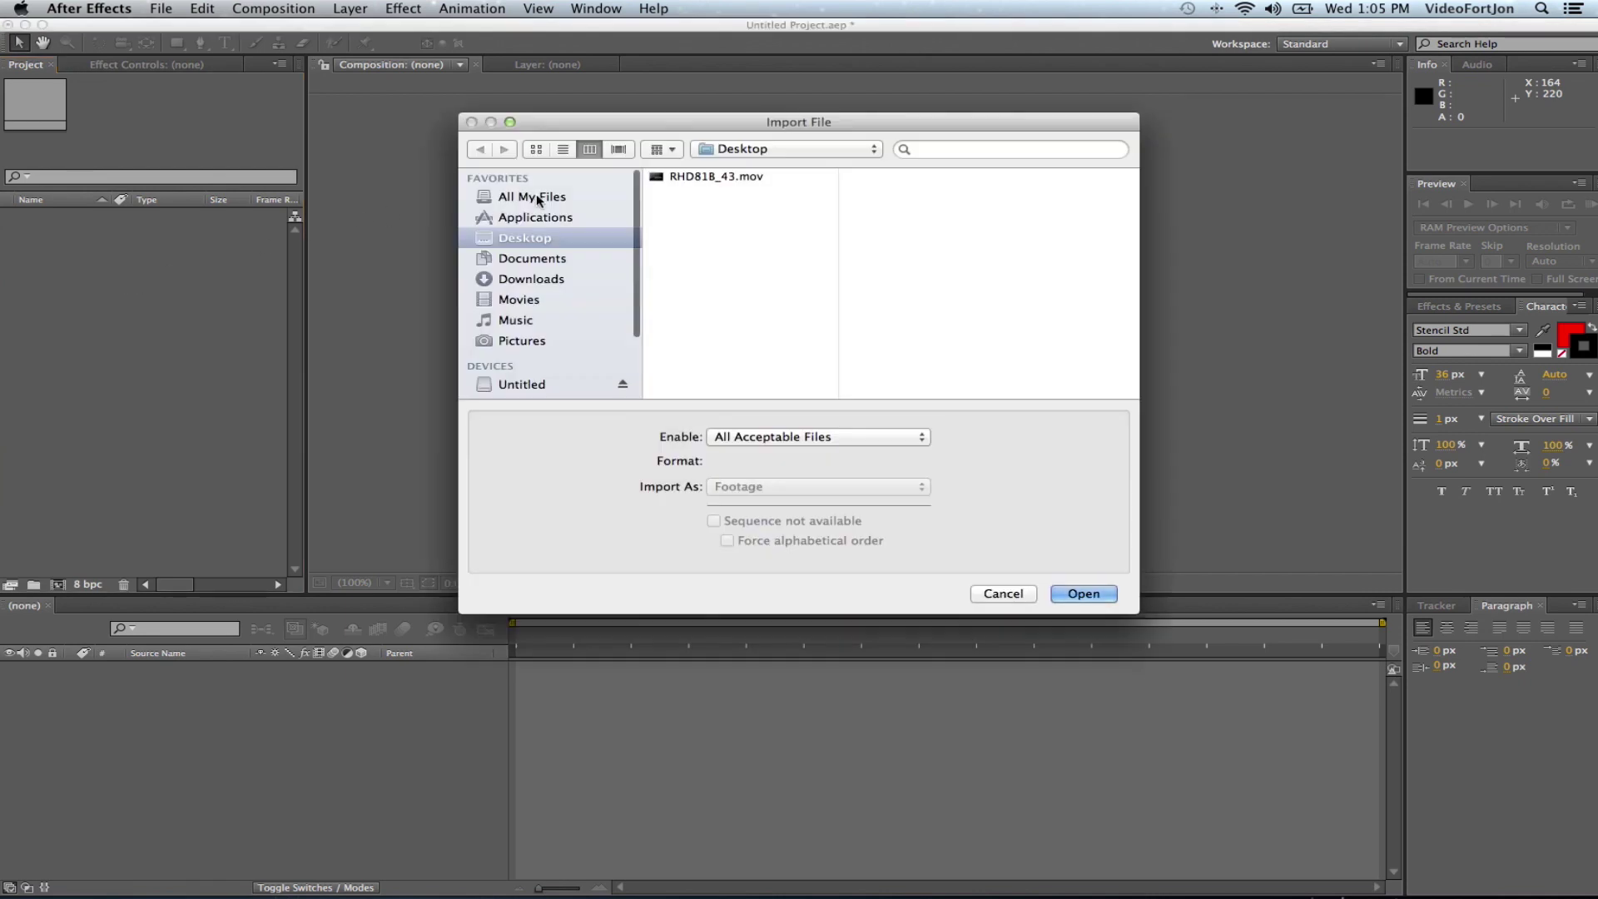
pyautogui.click(663, 180)
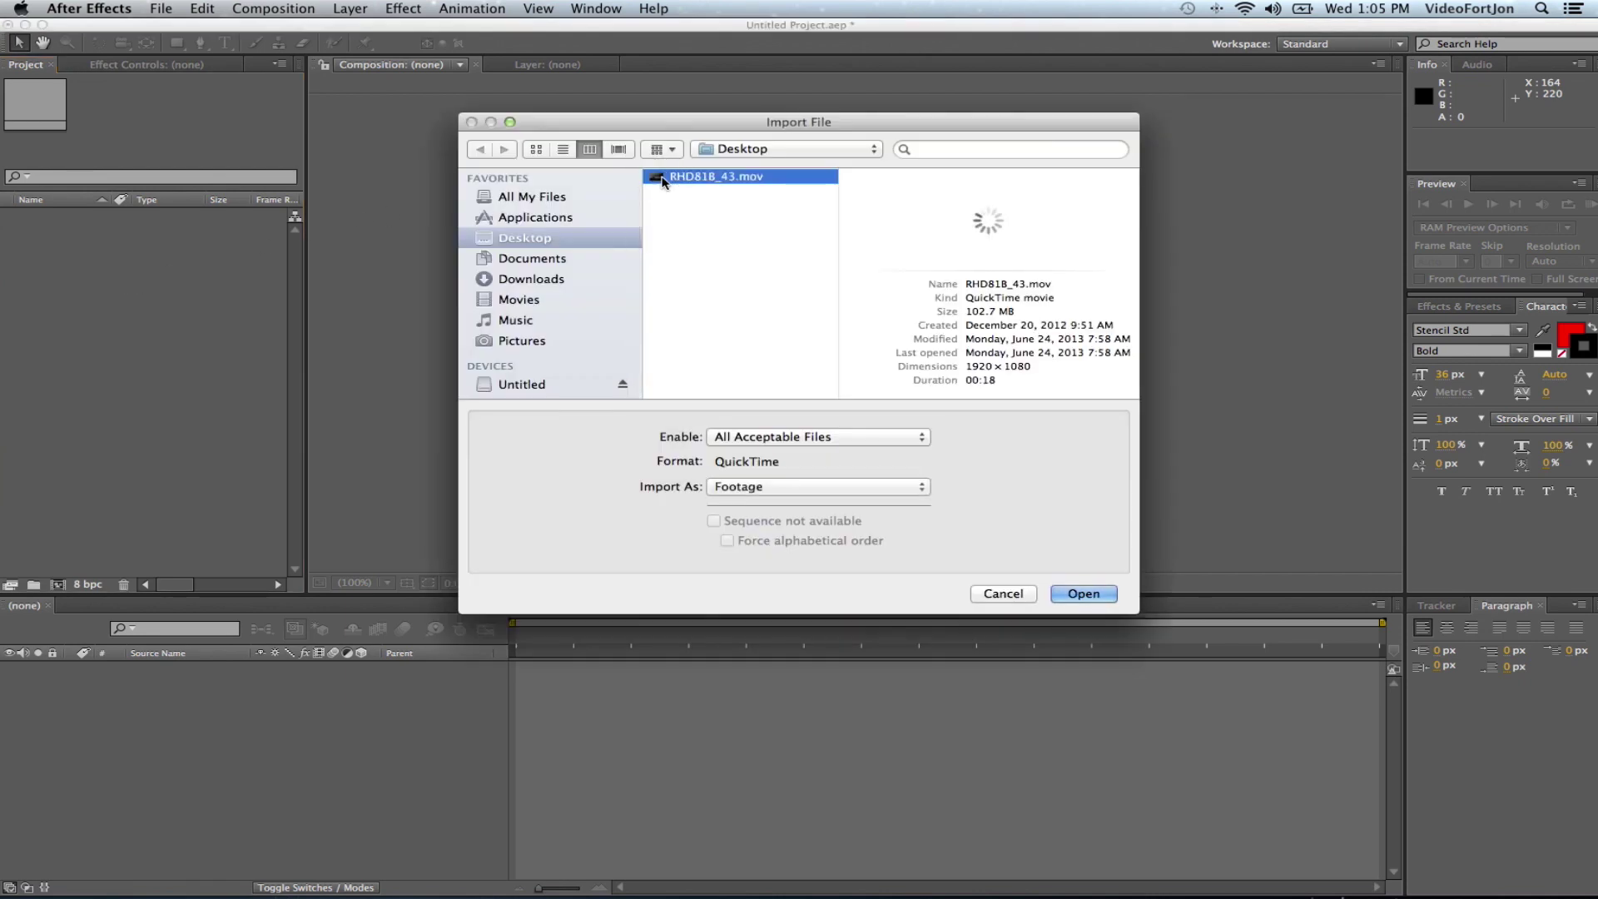
pyautogui.doubleClick(663, 180)
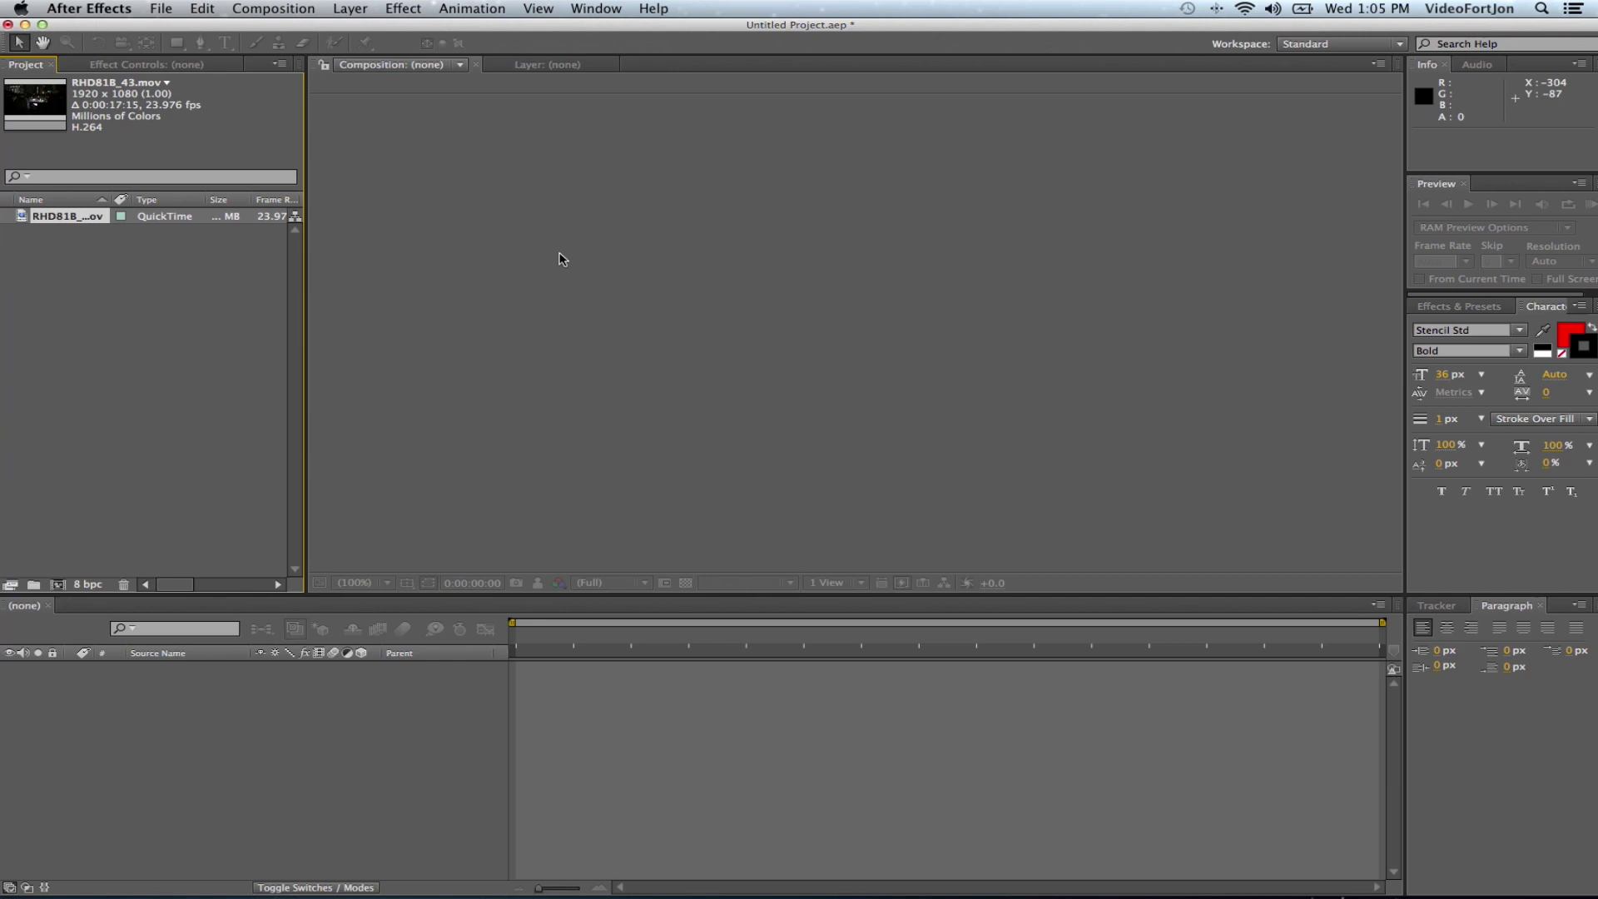
pyautogui.press('Return')
pyautogui.write('Driving')
pyautogui.press('Return')
# Make a new composition from the Driving footage and scrub to about 0:00:01:11
pyautogui.moveTo(21, 223); pyautogui.dragTo(57, 585)
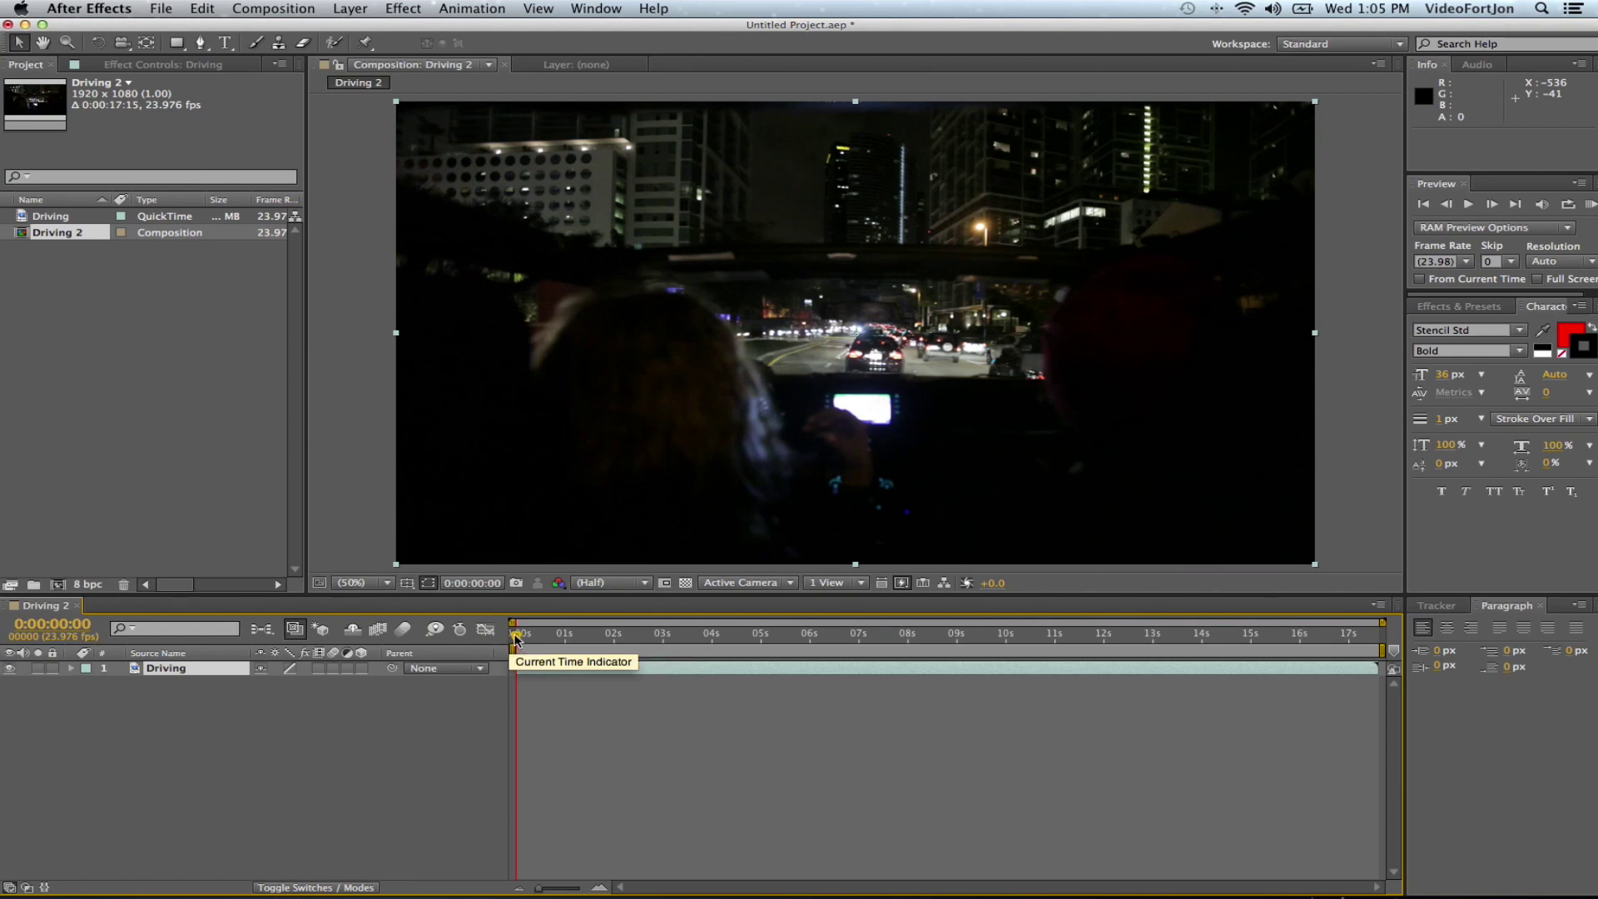
pyautogui.moveTo(516, 637); pyautogui.dragTo(588, 634)
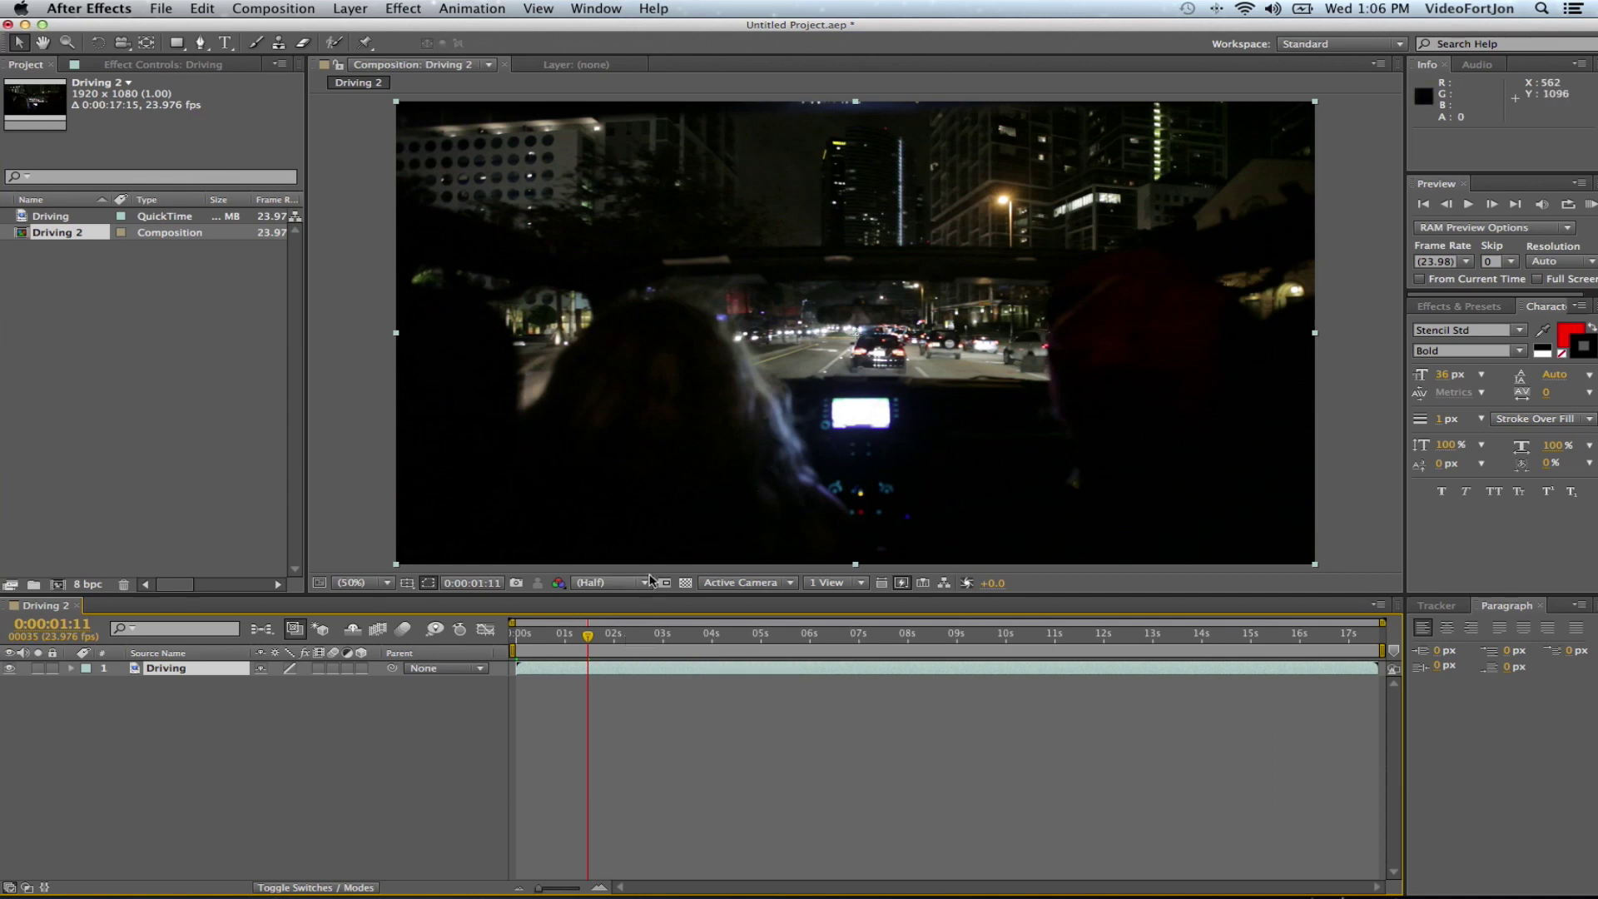
# Set the work area start (B) at 0:00:01:14
pyautogui.moveTo(589, 638); pyautogui.dragTo(592, 638)
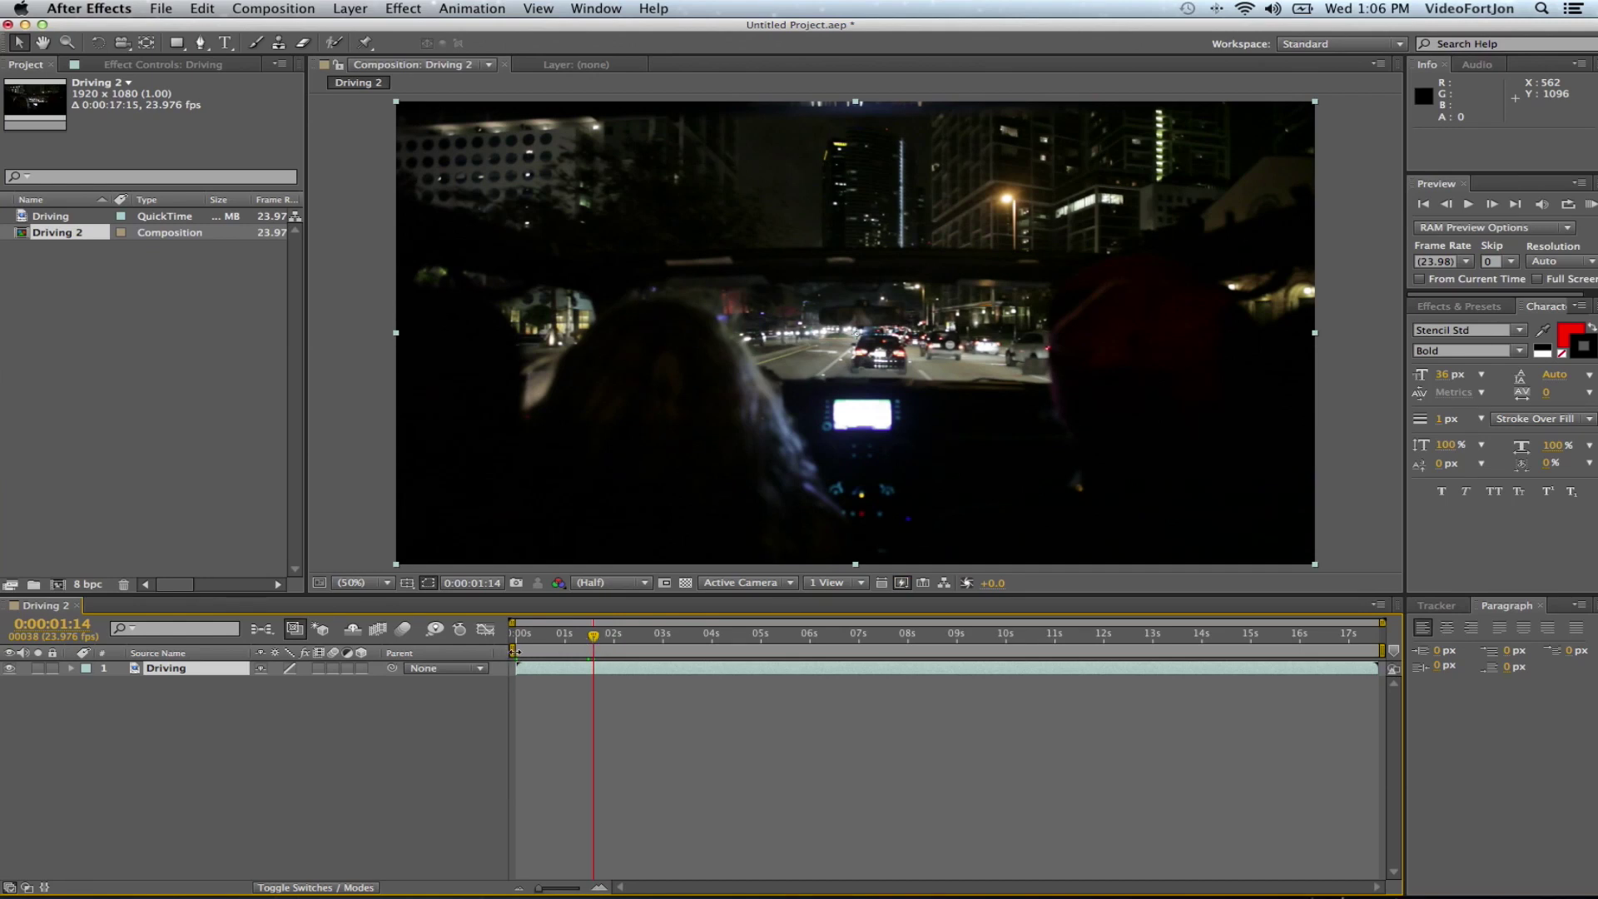
pyautogui.moveTo(513, 651); pyautogui.dragTo(535, 650)
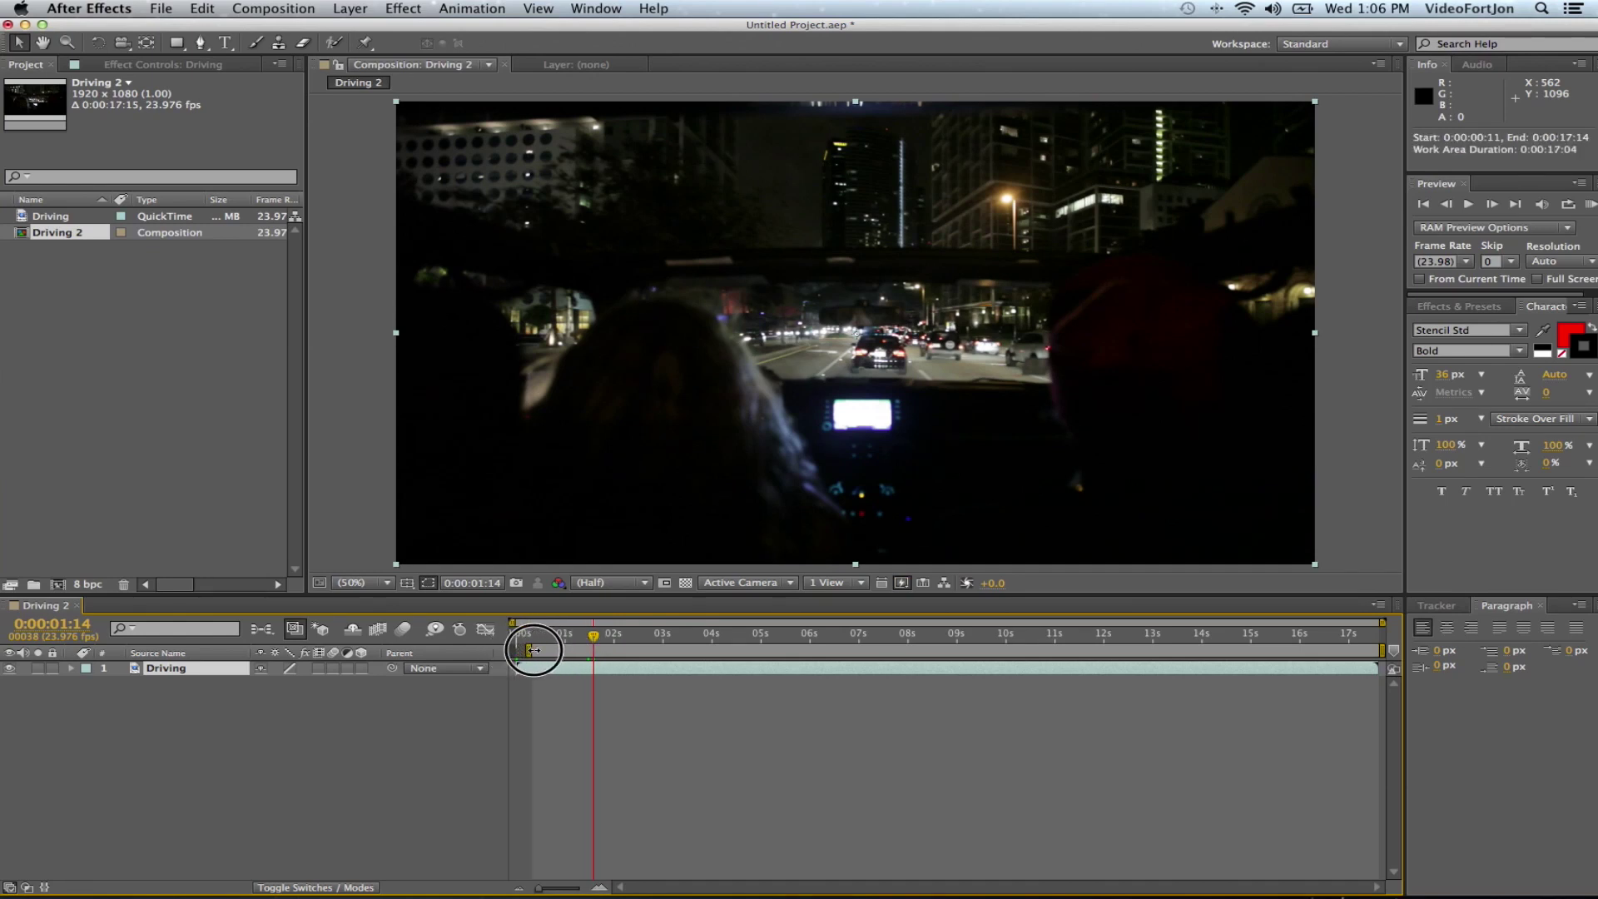
pyautogui.moveTo(534, 650); pyautogui.dragTo(531, 649)
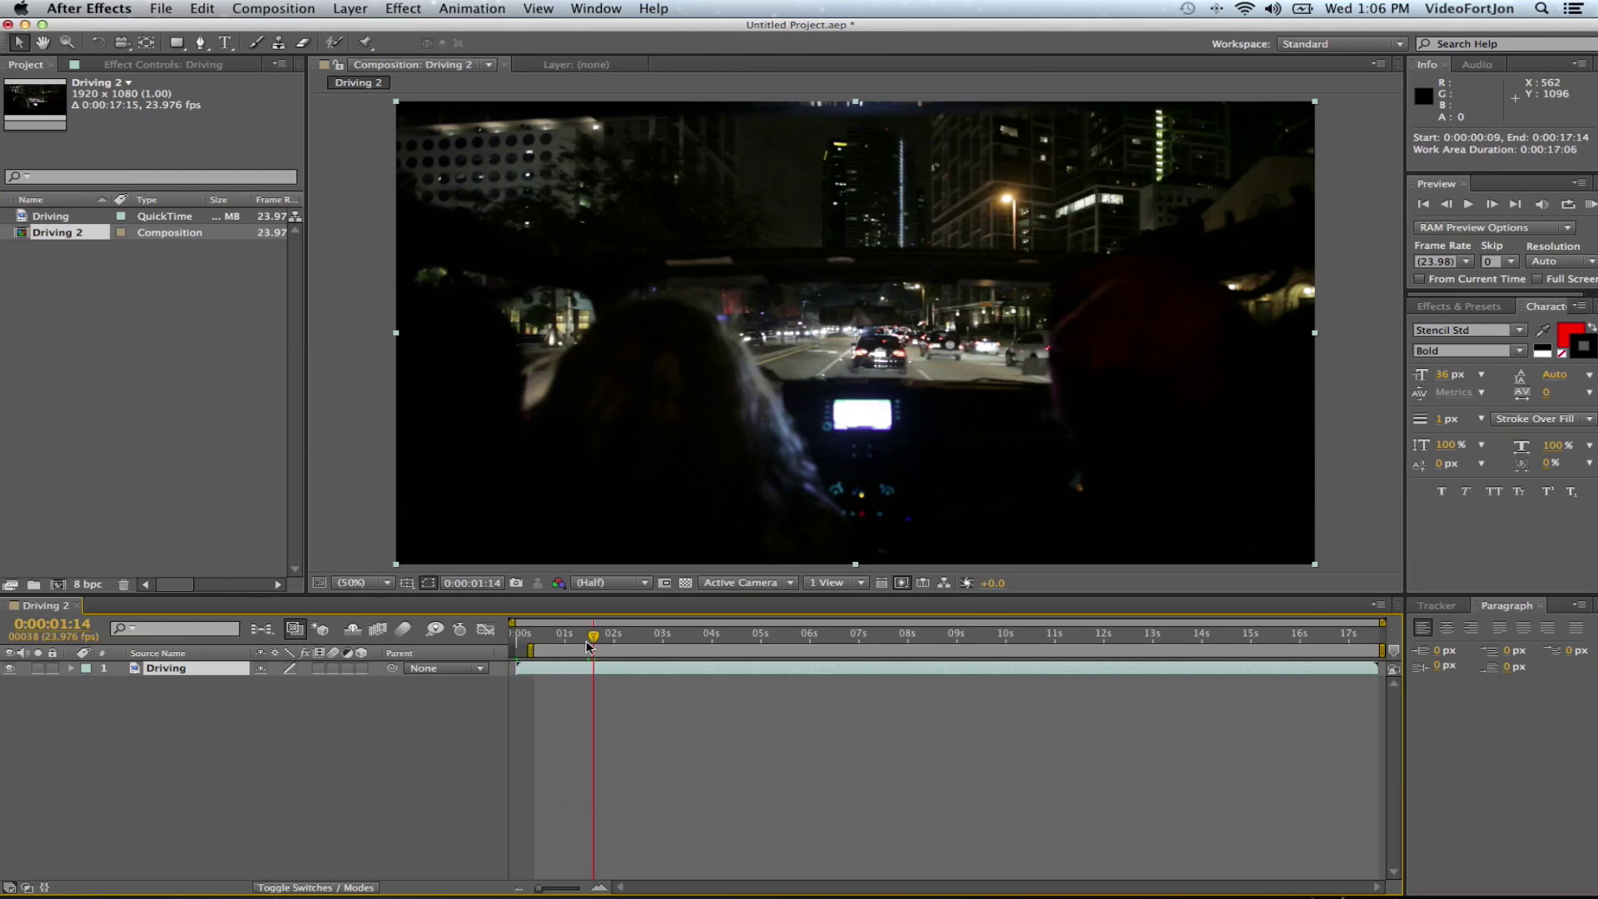
pyautogui.press('b')
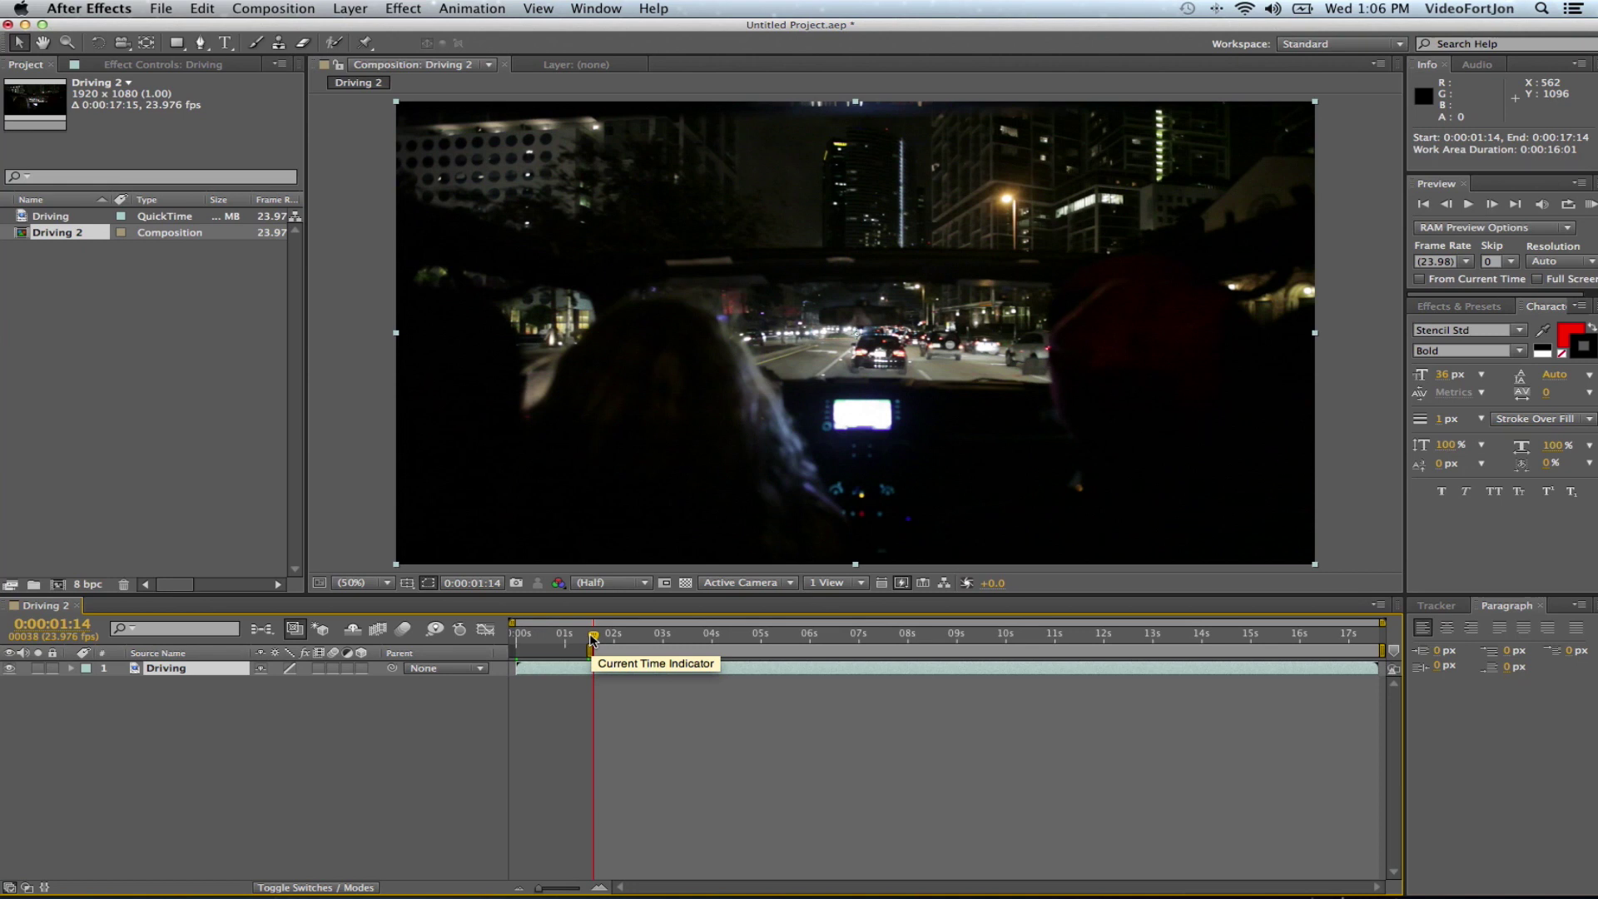
# Scrub to 0:00:04:22 and set the work area end (N) there
pyautogui.moveTo(594, 639); pyautogui.dragTo(759, 634)
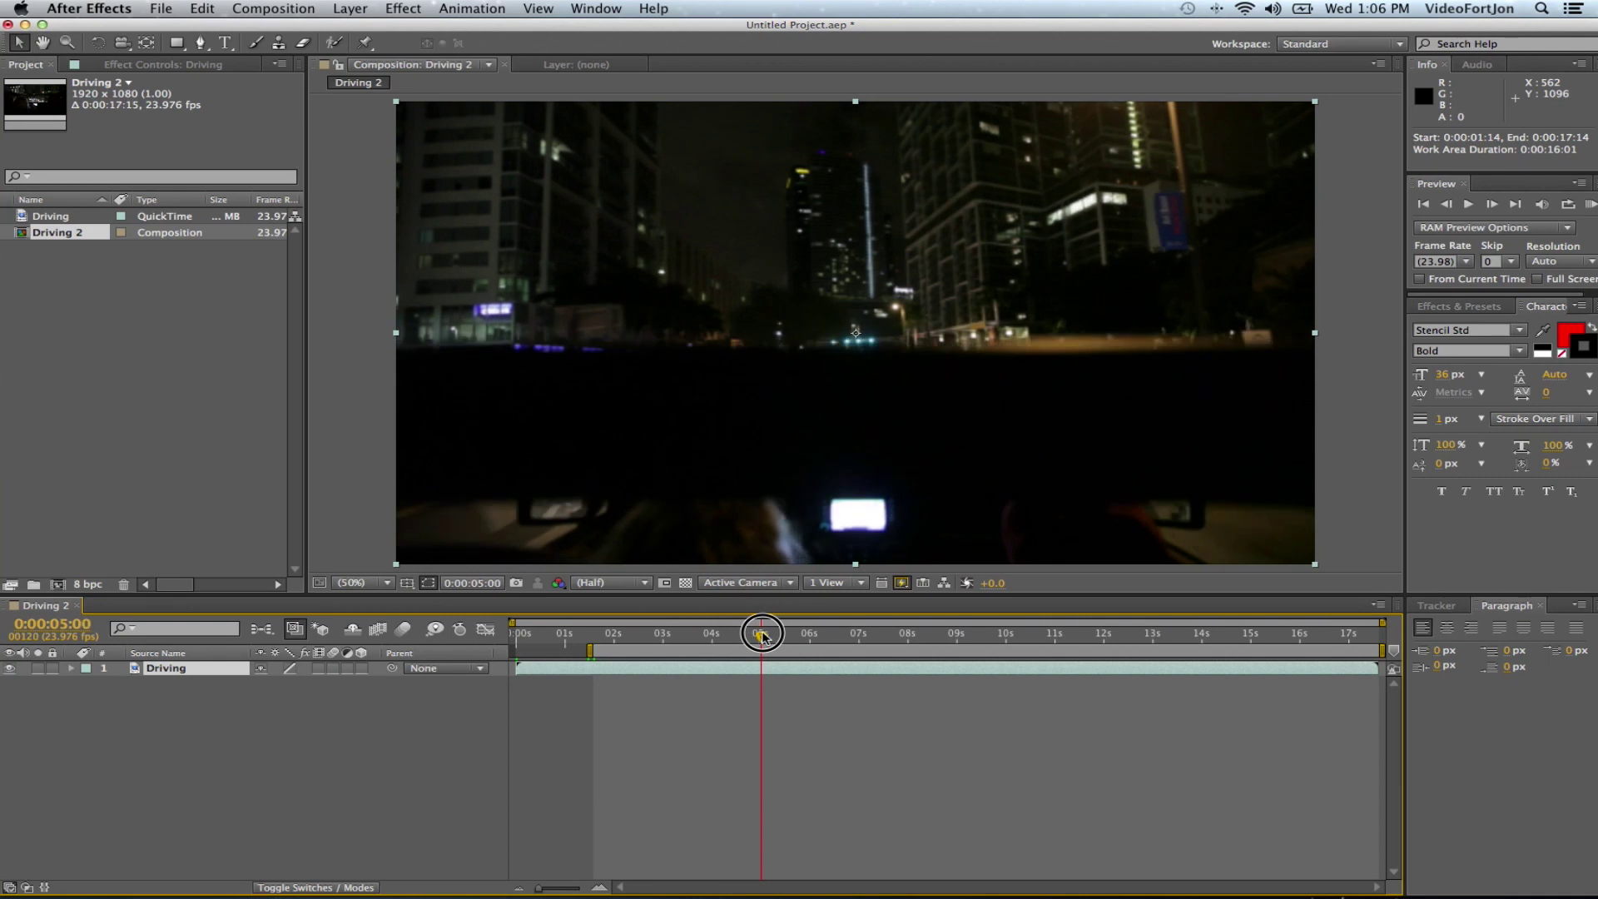
pyautogui.moveTo(759, 635); pyautogui.dragTo(759, 635)
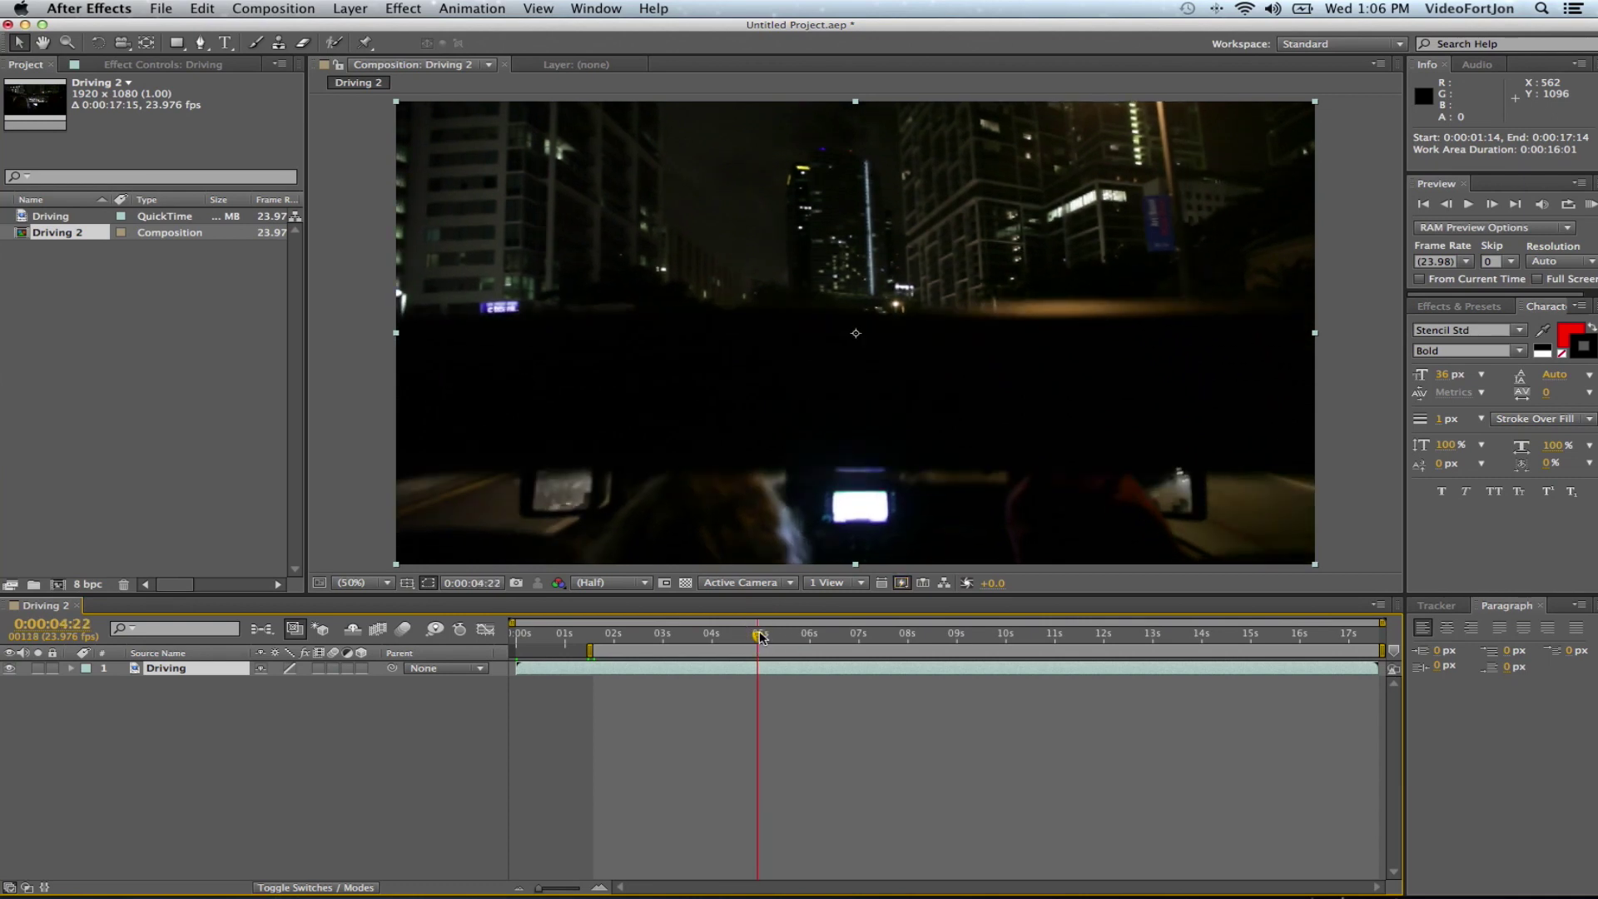
pyautogui.press('n')
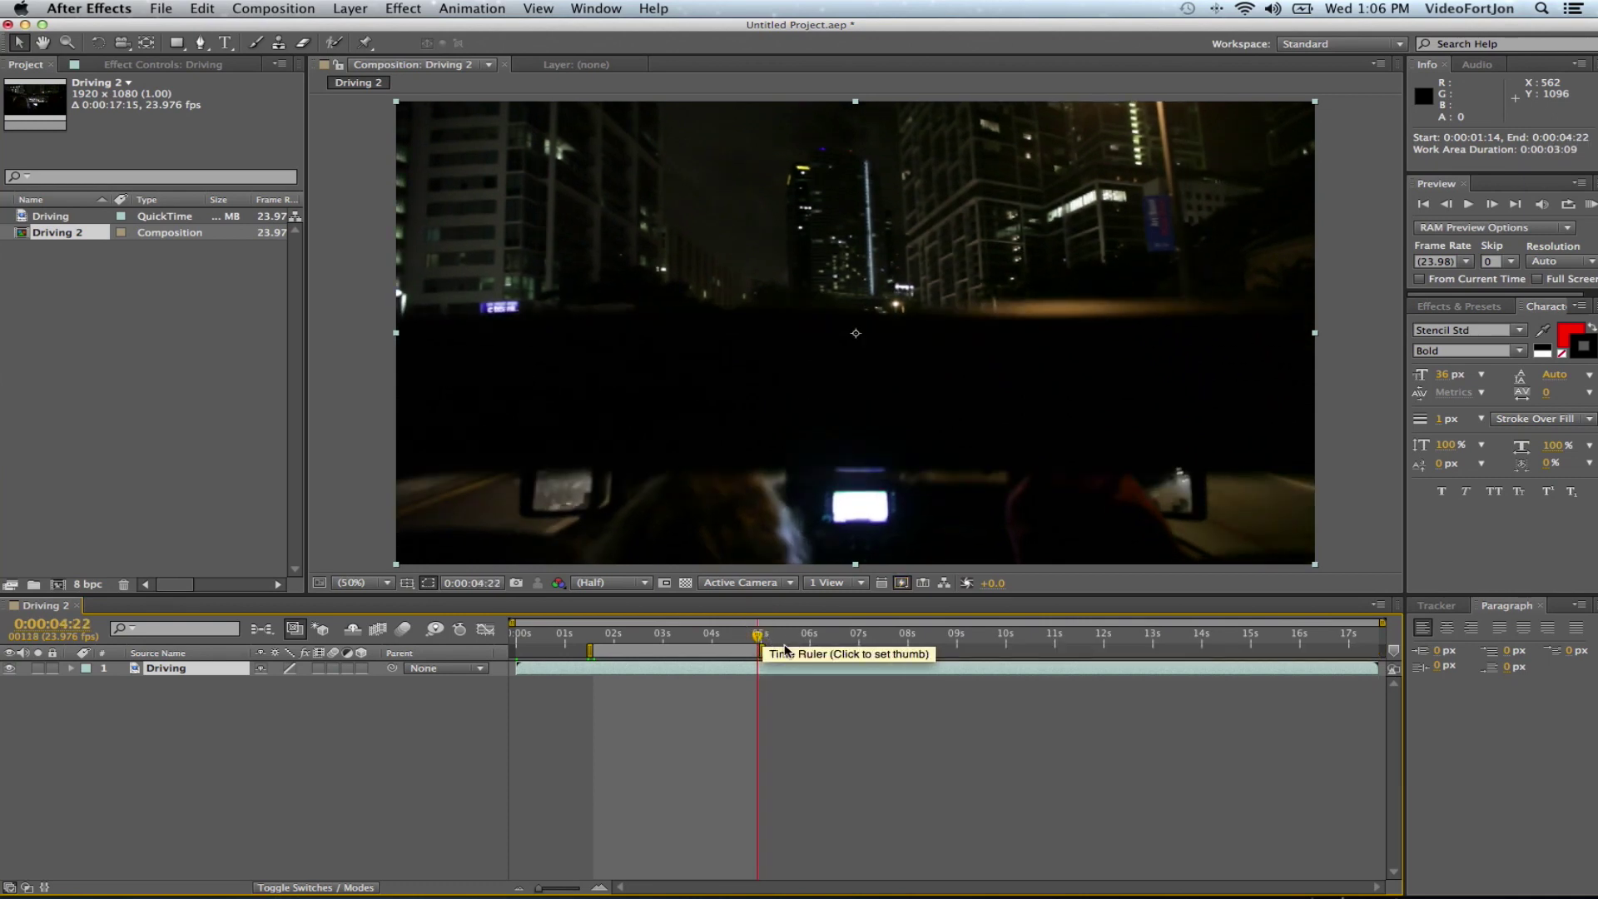
# Trim the comp to the work area, leaving a 0:00:03:09 shot, and select the Driving layer
pyautogui.rightClick(715, 652)
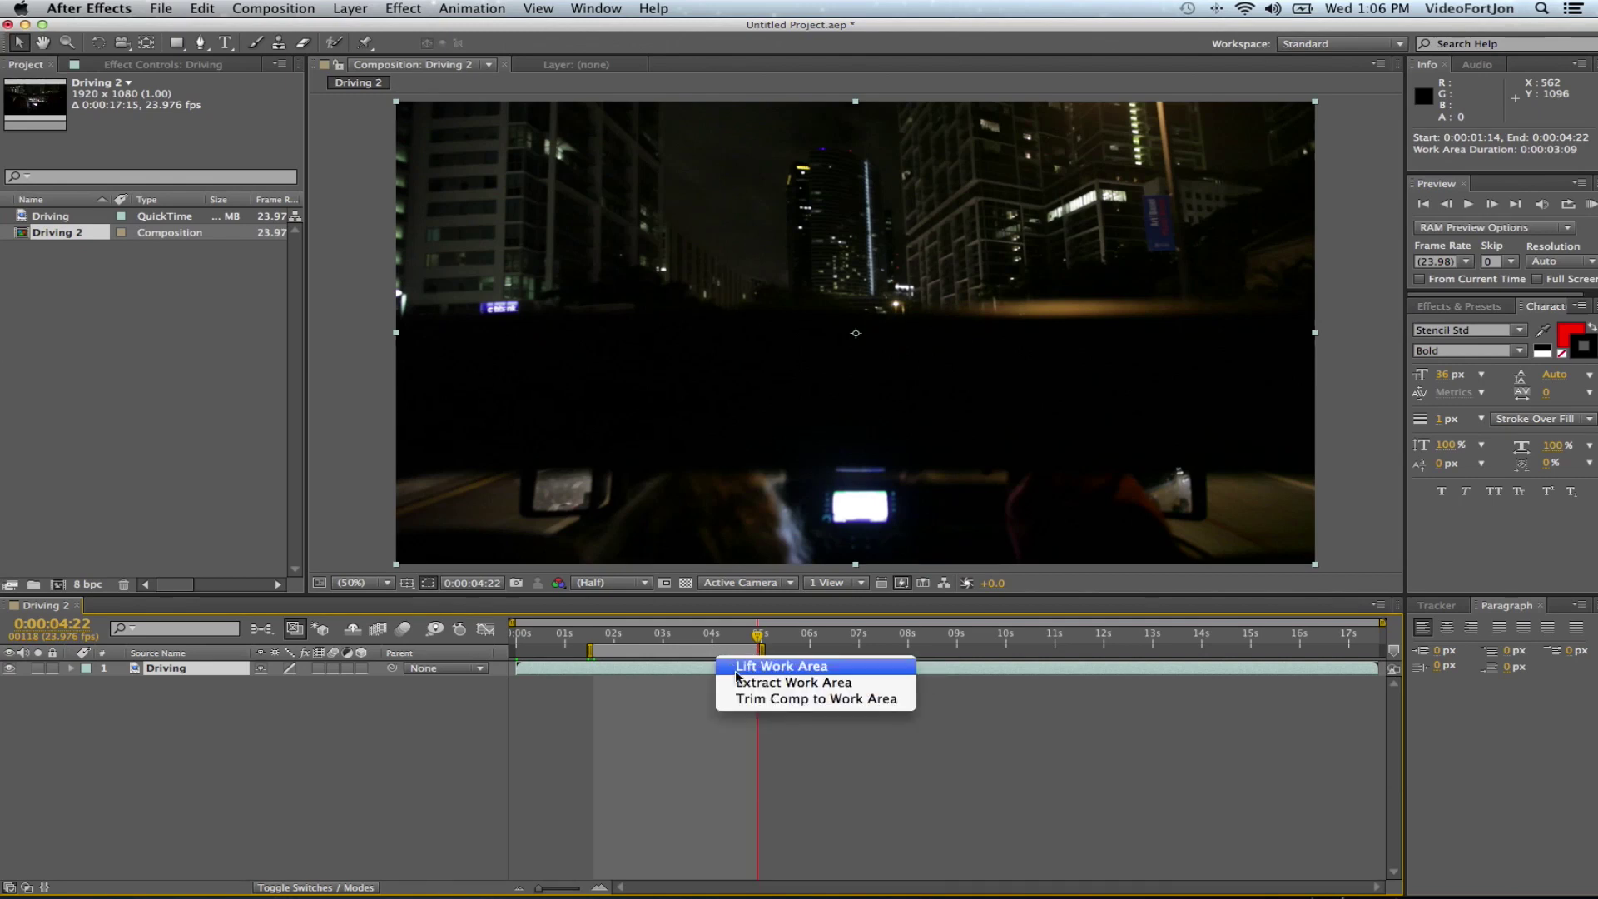
pyautogui.click(756, 699)
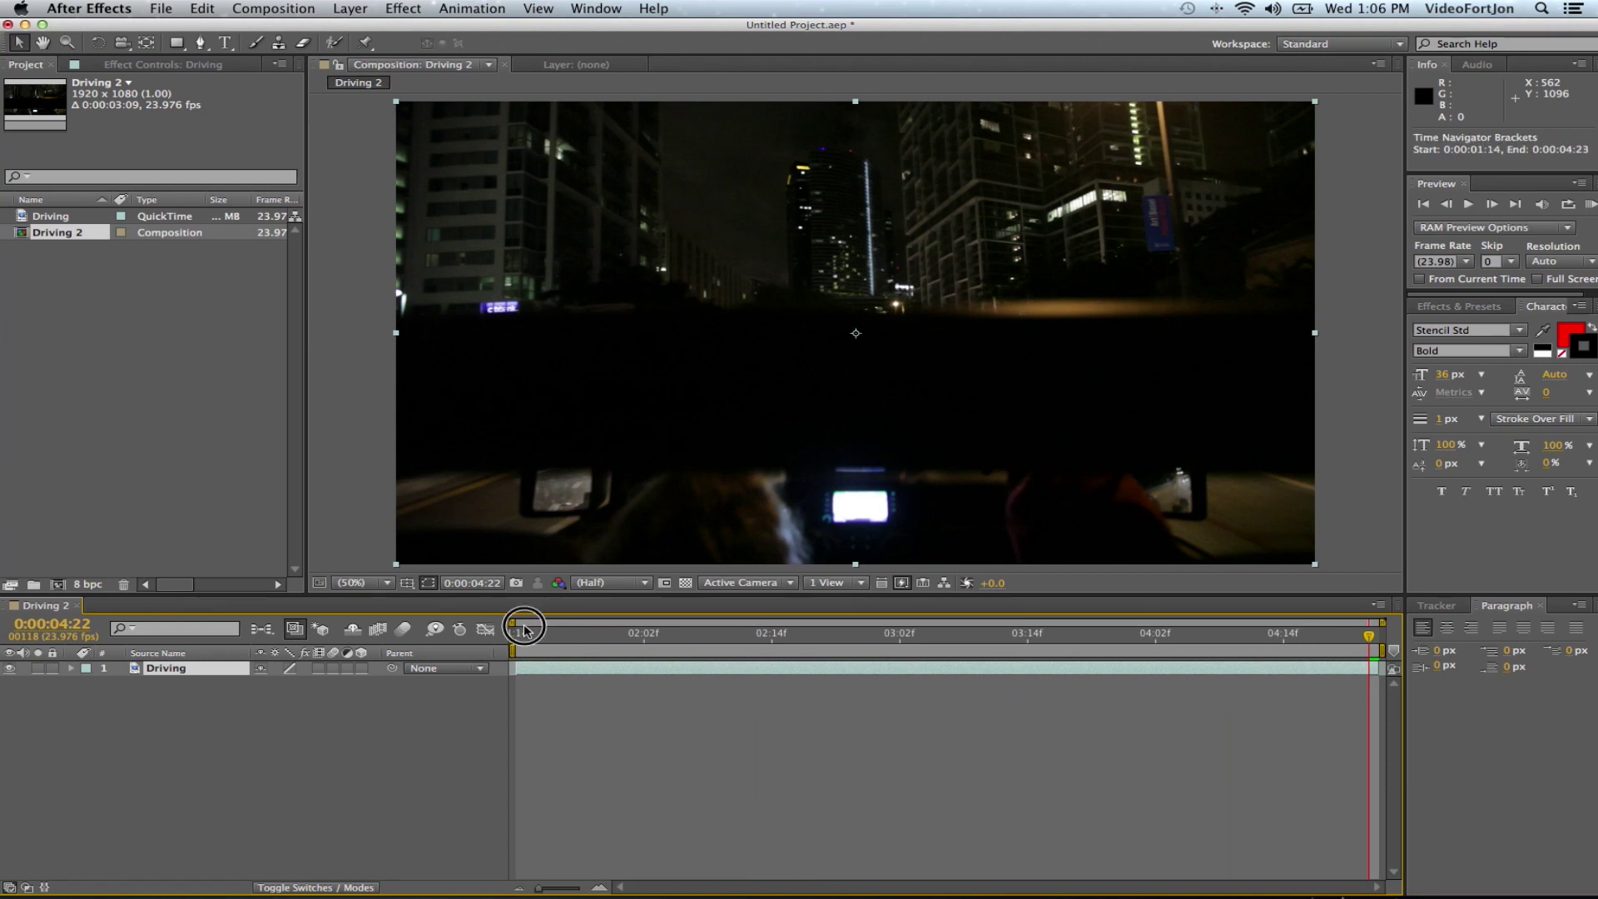
pyautogui.moveTo(535, 634)
pyautogui.mouseDown()
pyautogui.moveTo(832, 655)
pyautogui.moveTo(503, 761)
pyautogui.mouseUp()
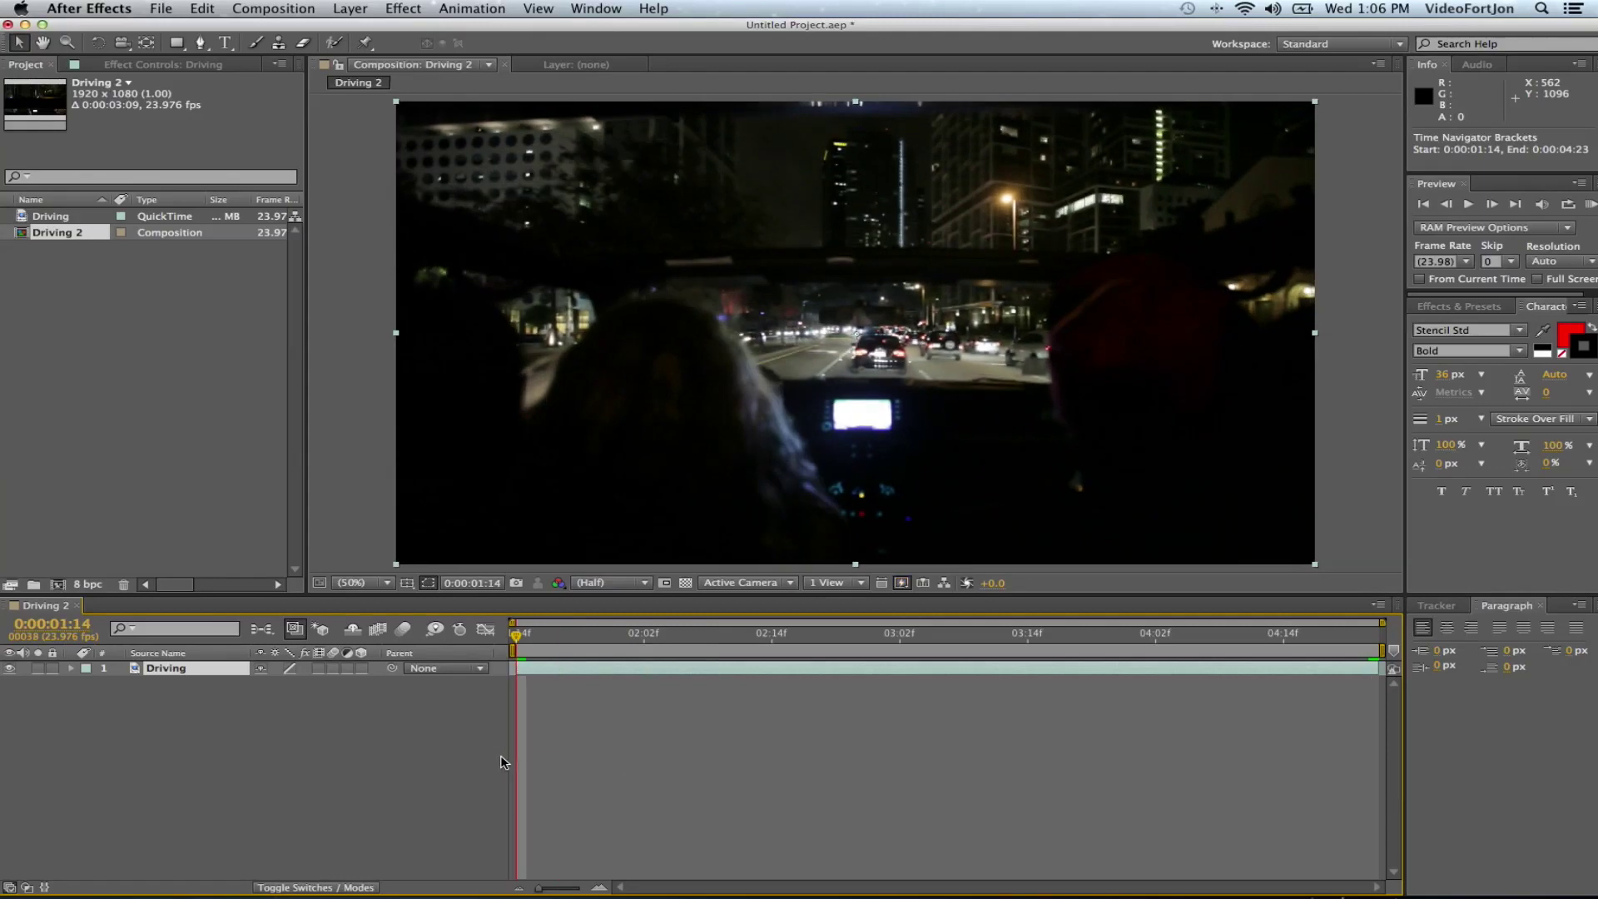
pyautogui.click(204, 671)
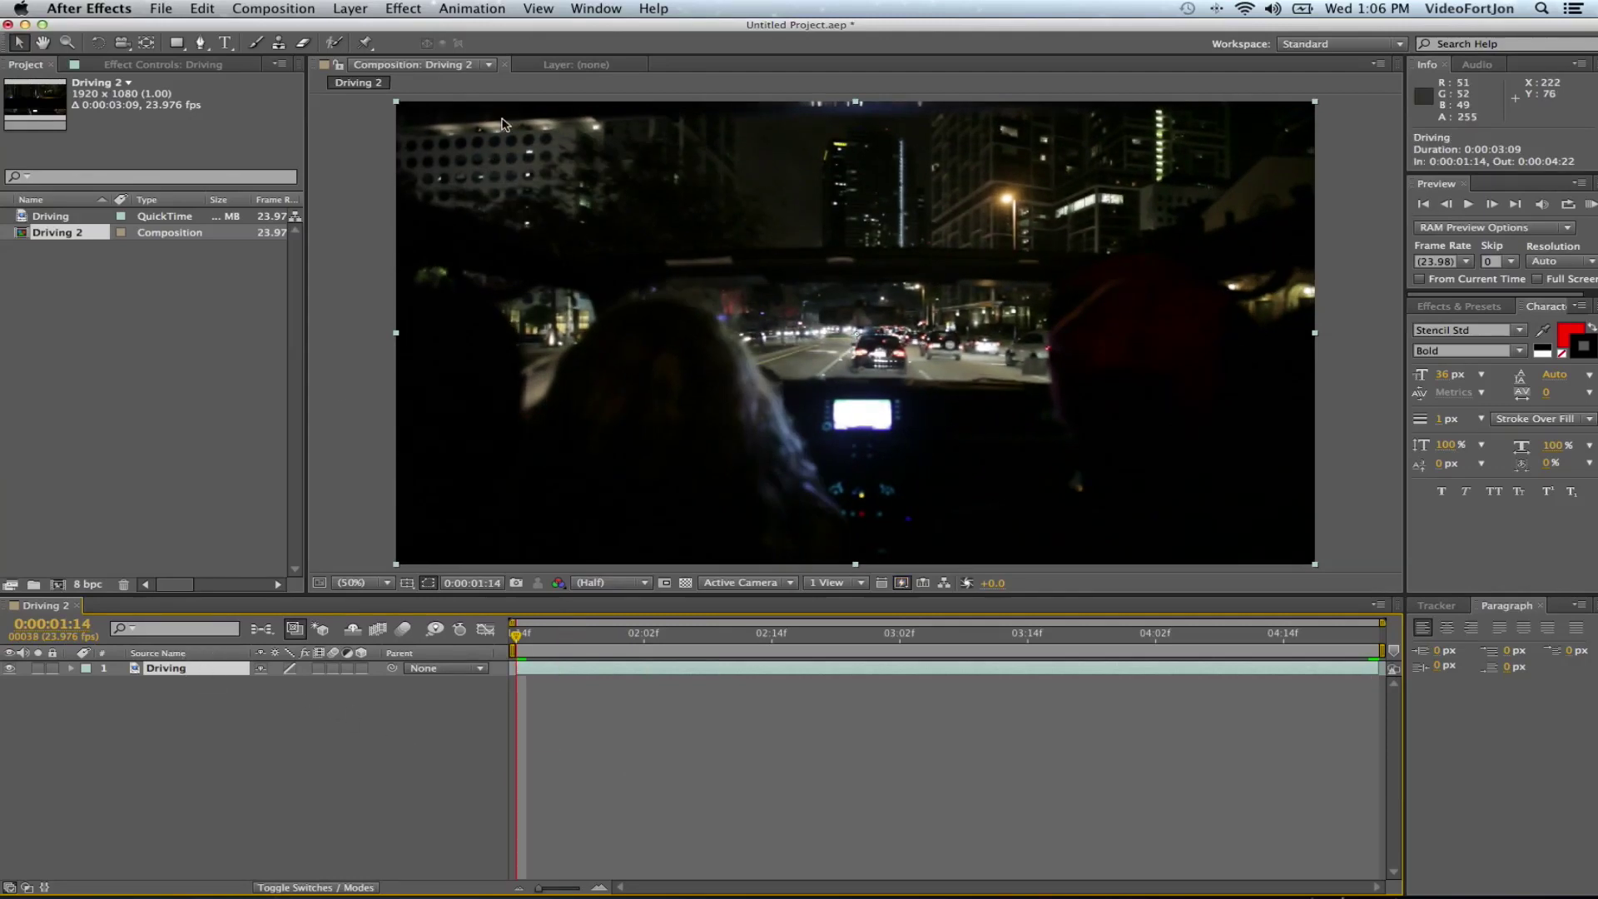
# Start Track Motion on the Driving layer and set the track type to Perspective corner pin
pyautogui.click(453, 10)
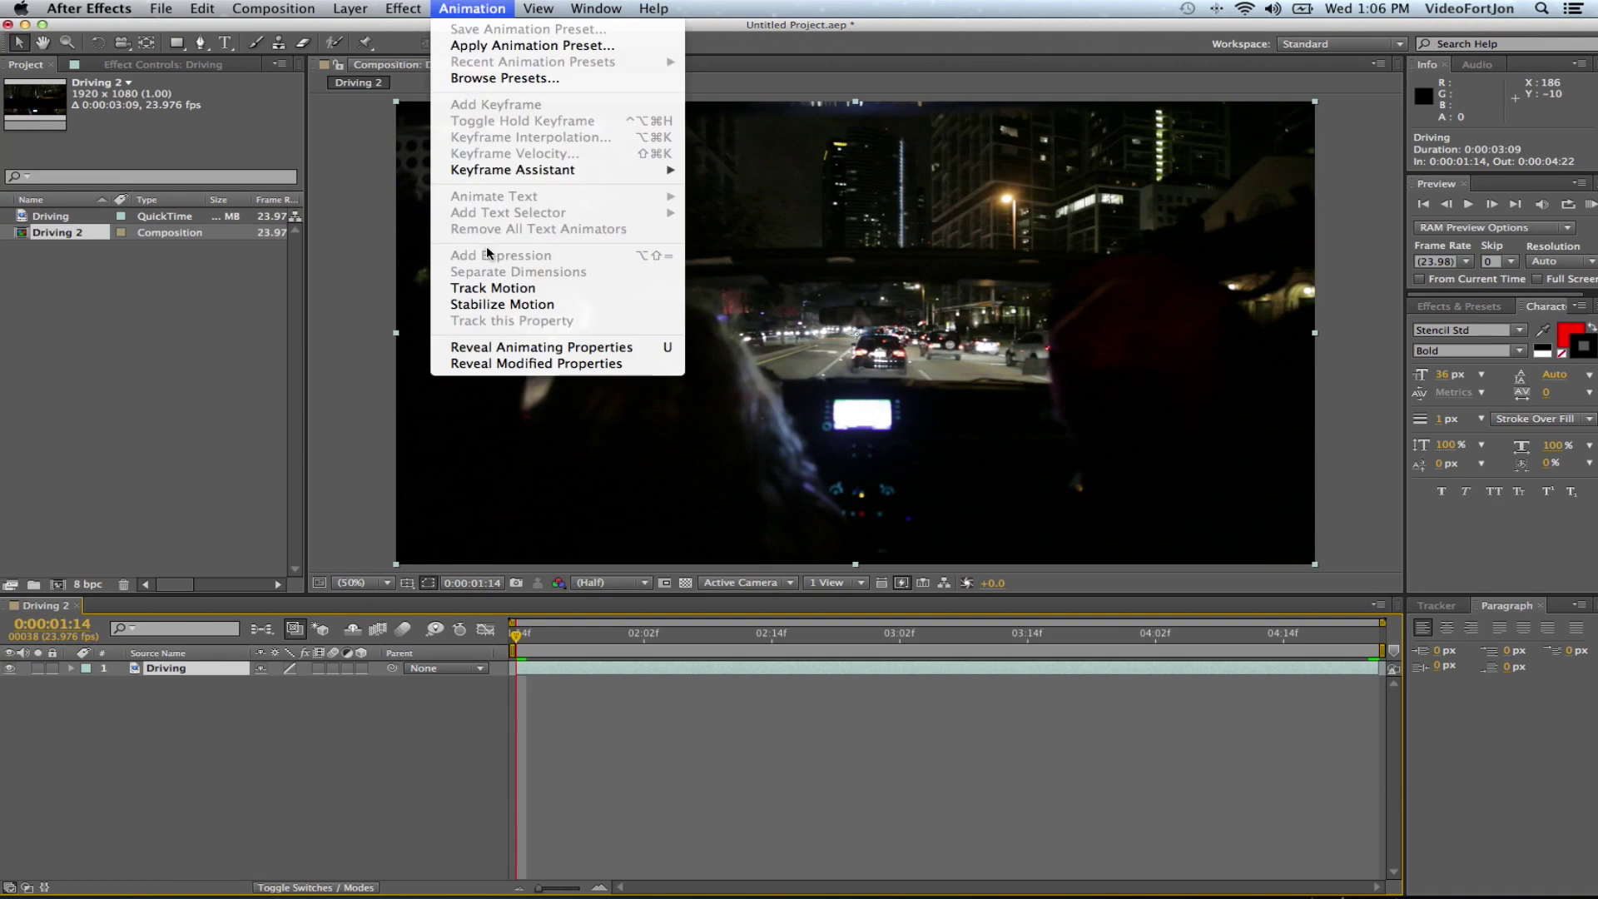
pyautogui.click(494, 289)
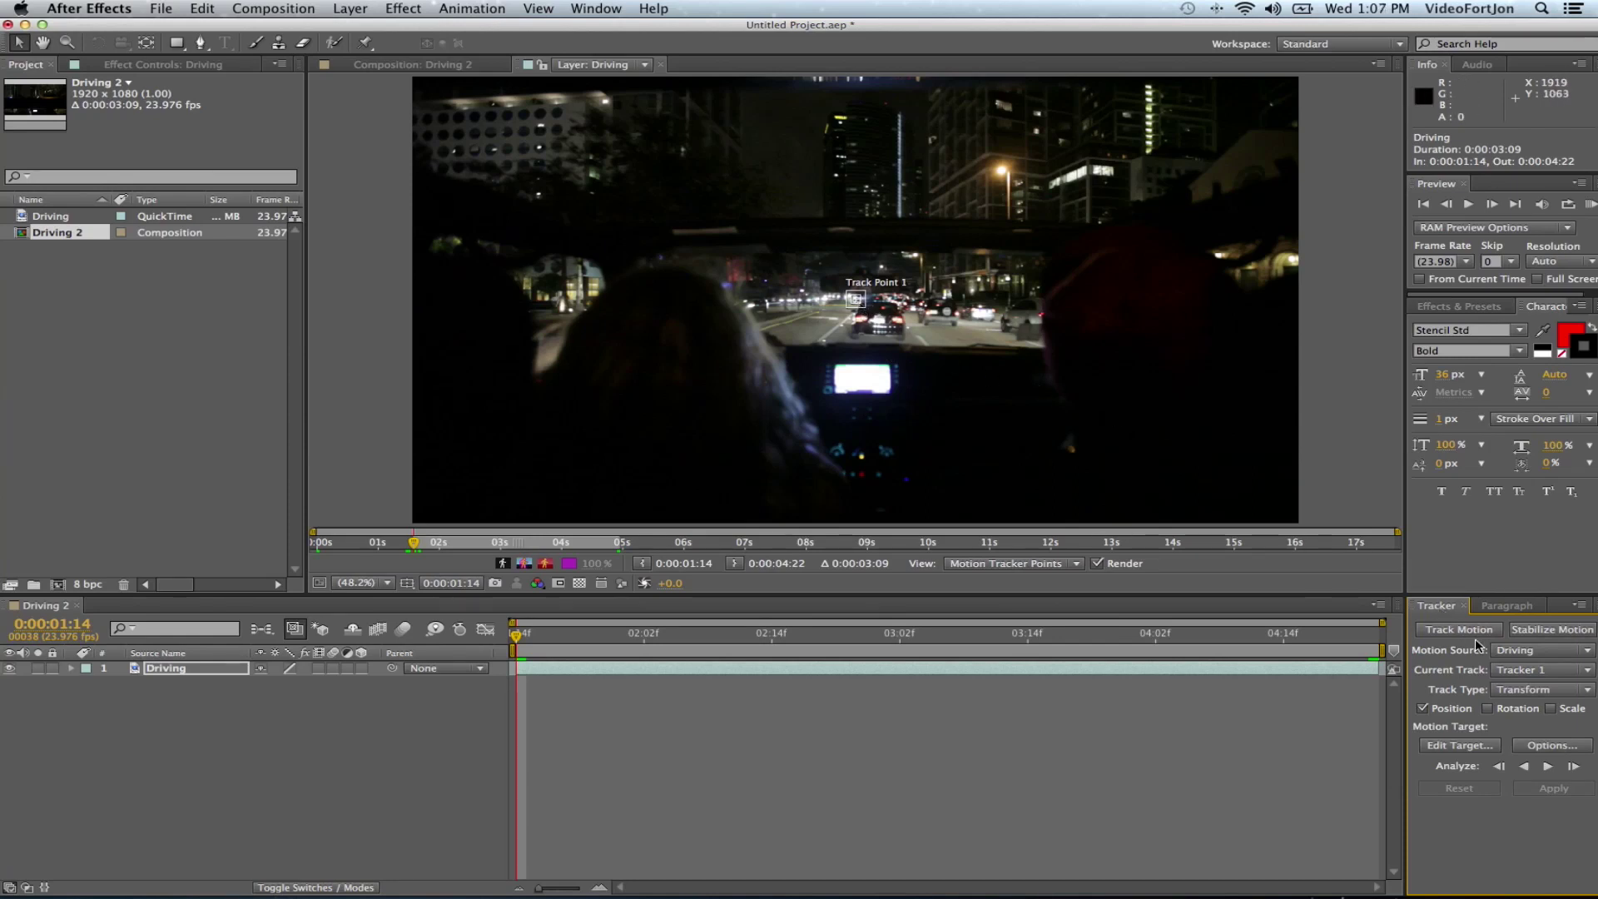
pyautogui.click(1506, 695)
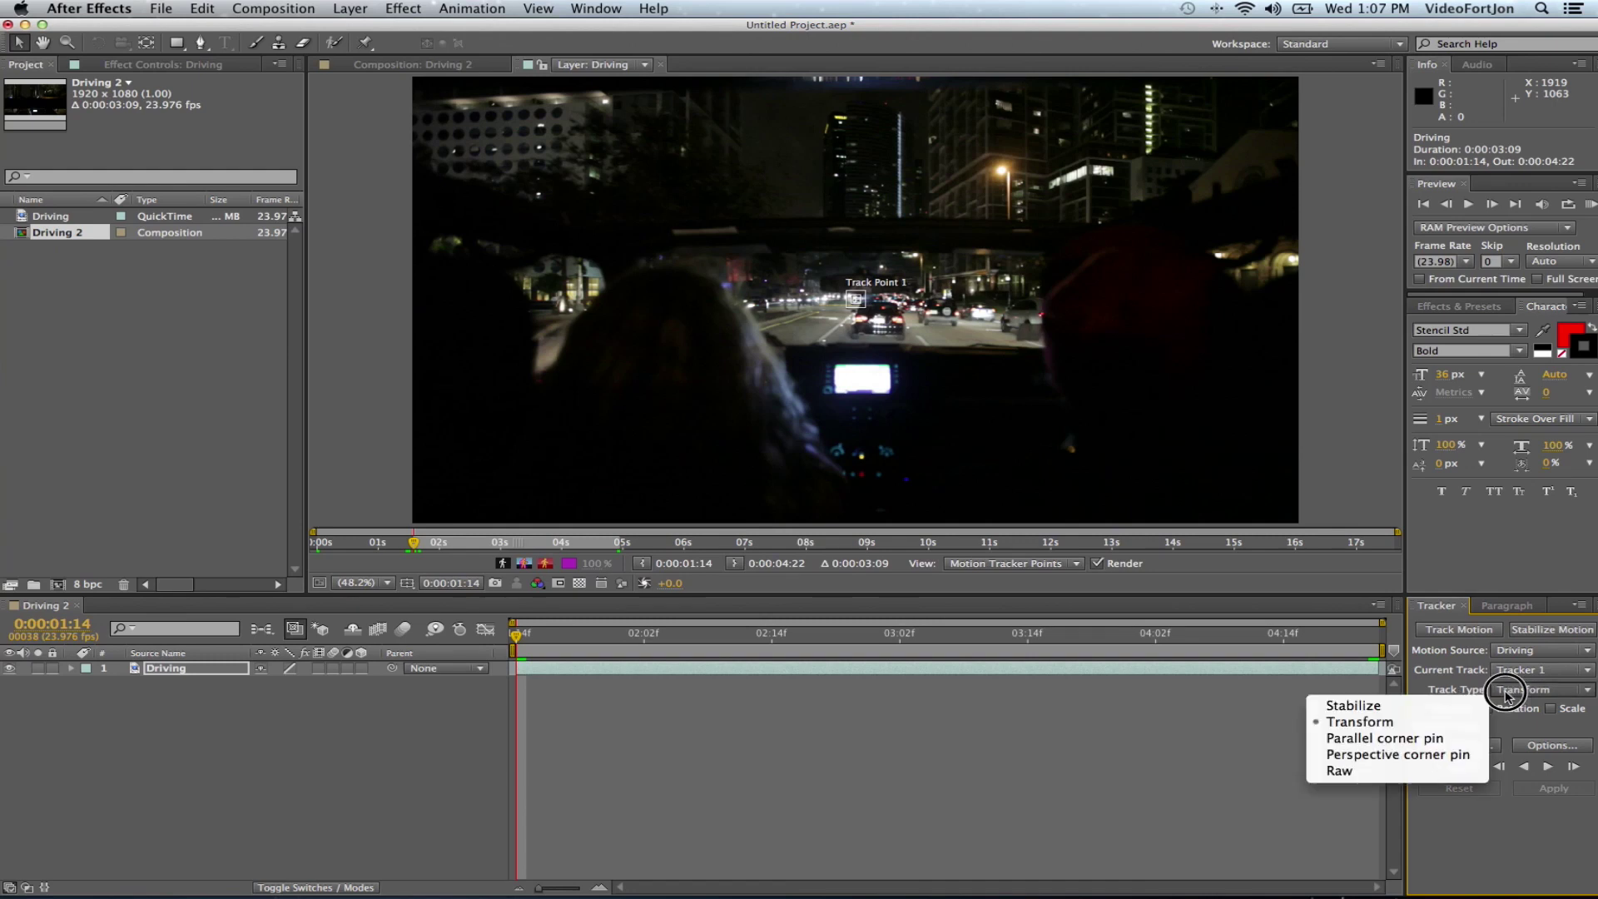
pyautogui.click(1452, 756)
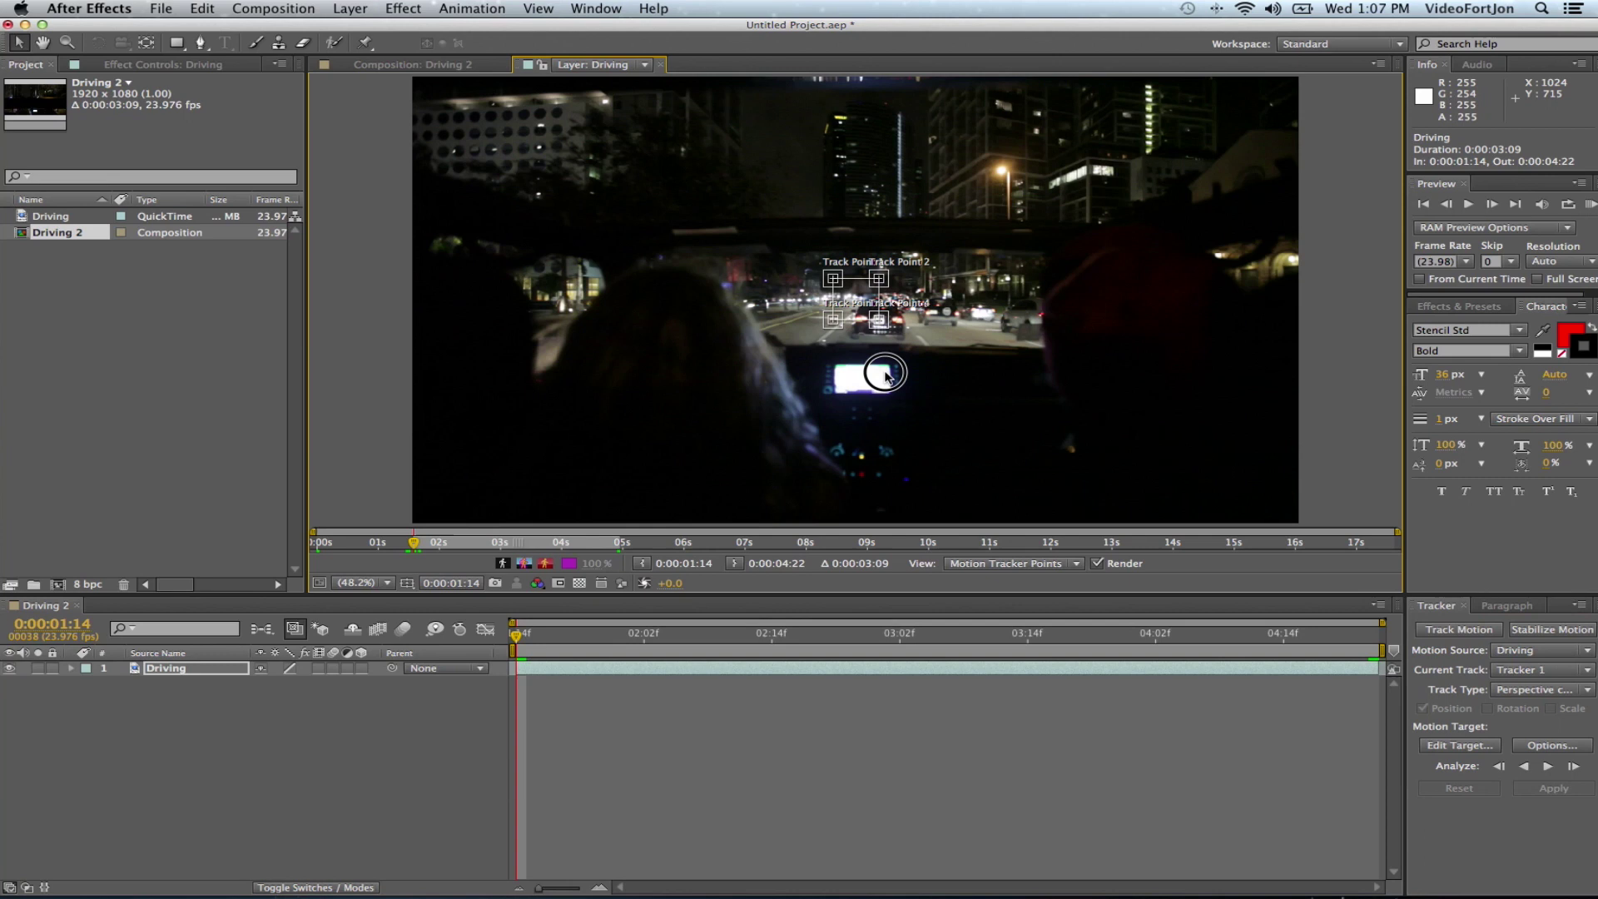
pyautogui.scroll(1, 864, 375)
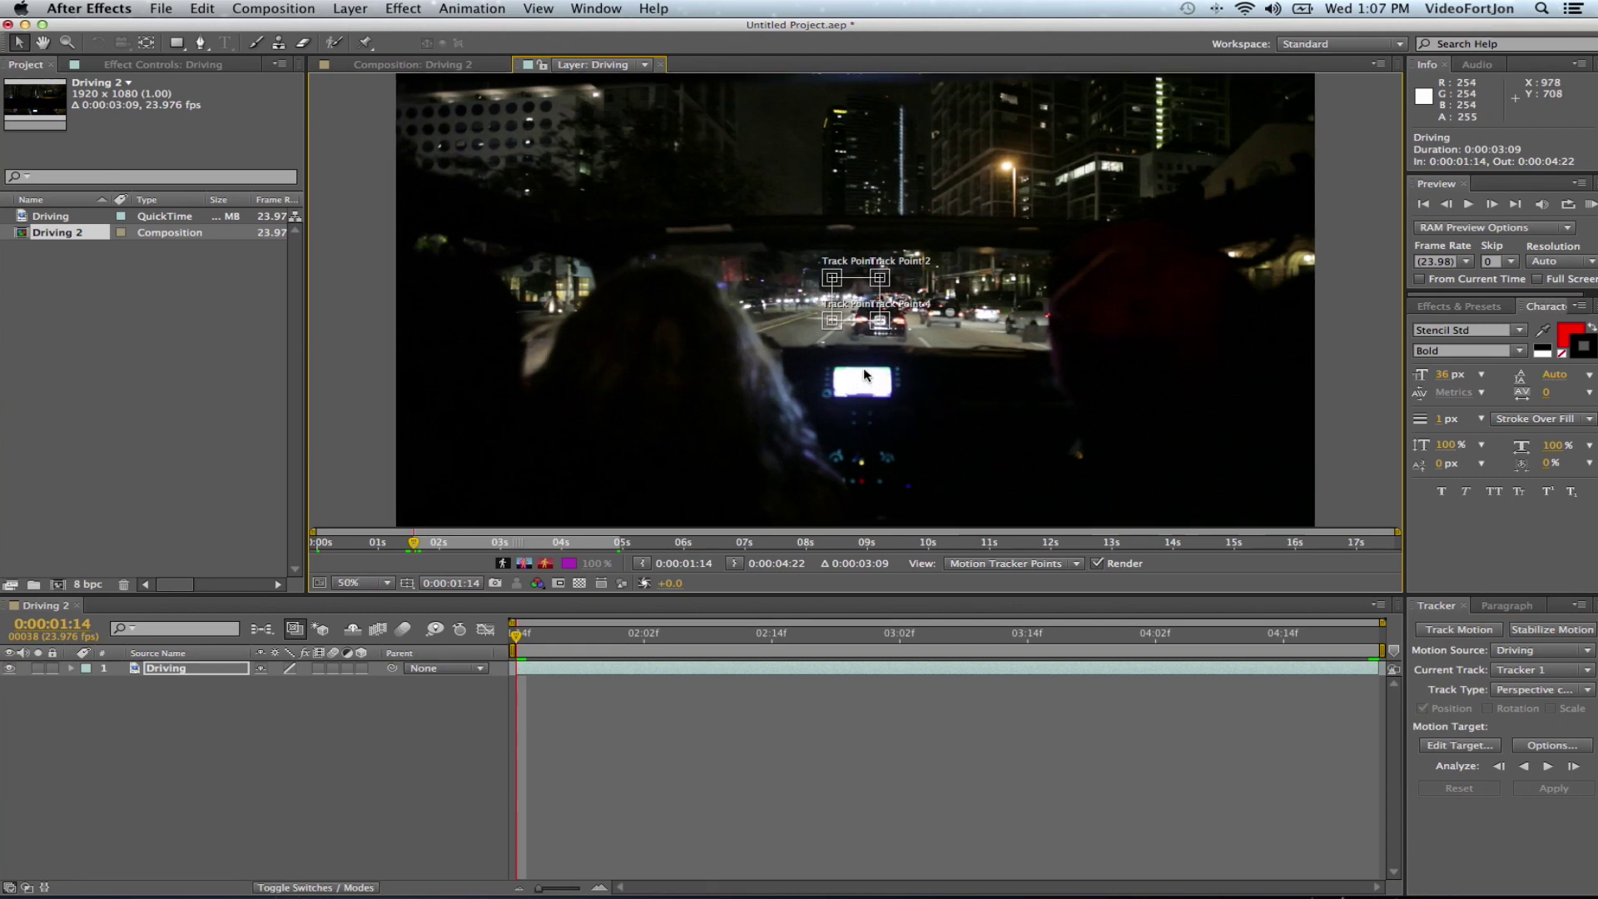
# At 100% view, move Track Points 3 and 4 onto the lower corners of the dashboard screen
pyautogui.press('/')
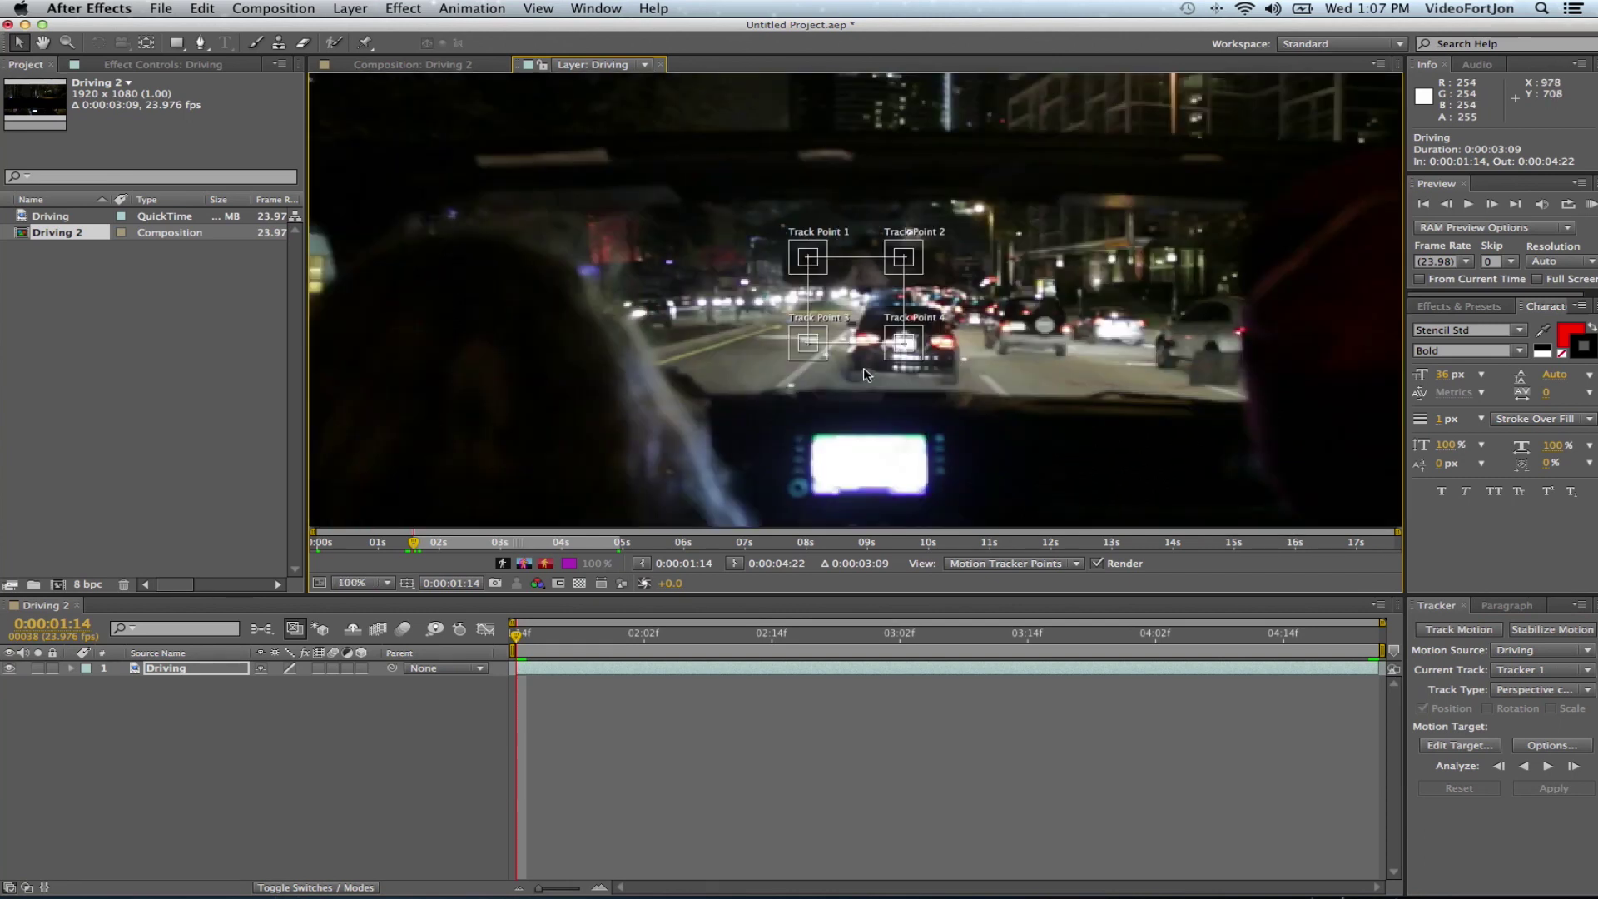
pyautogui.click(802, 339)
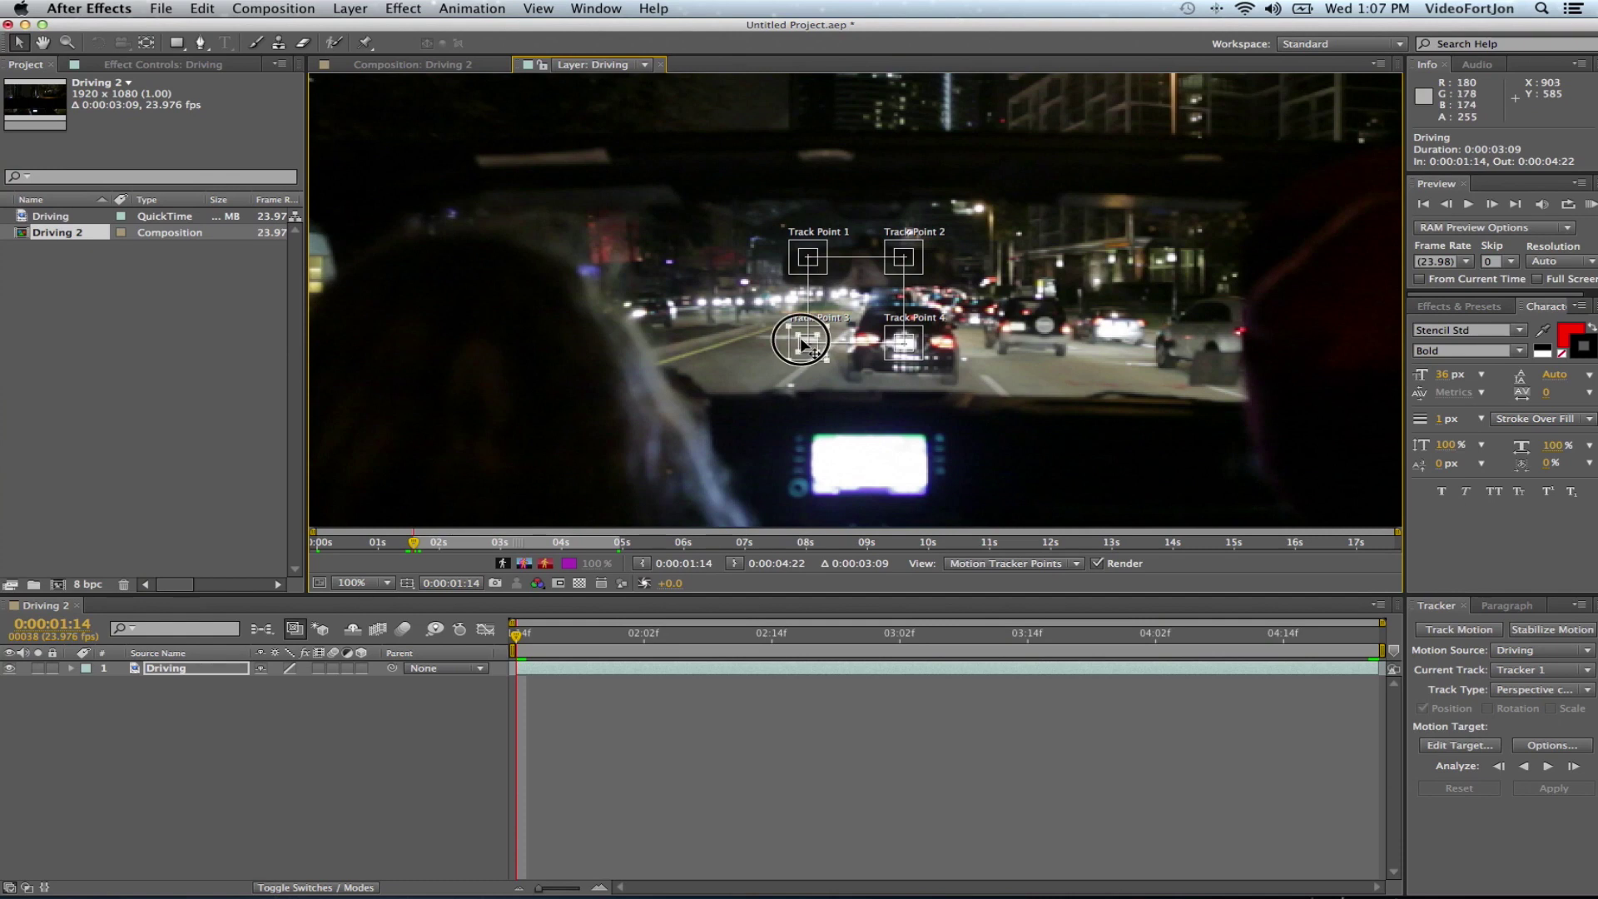
pyautogui.moveTo(802, 340); pyautogui.dragTo(811, 491)
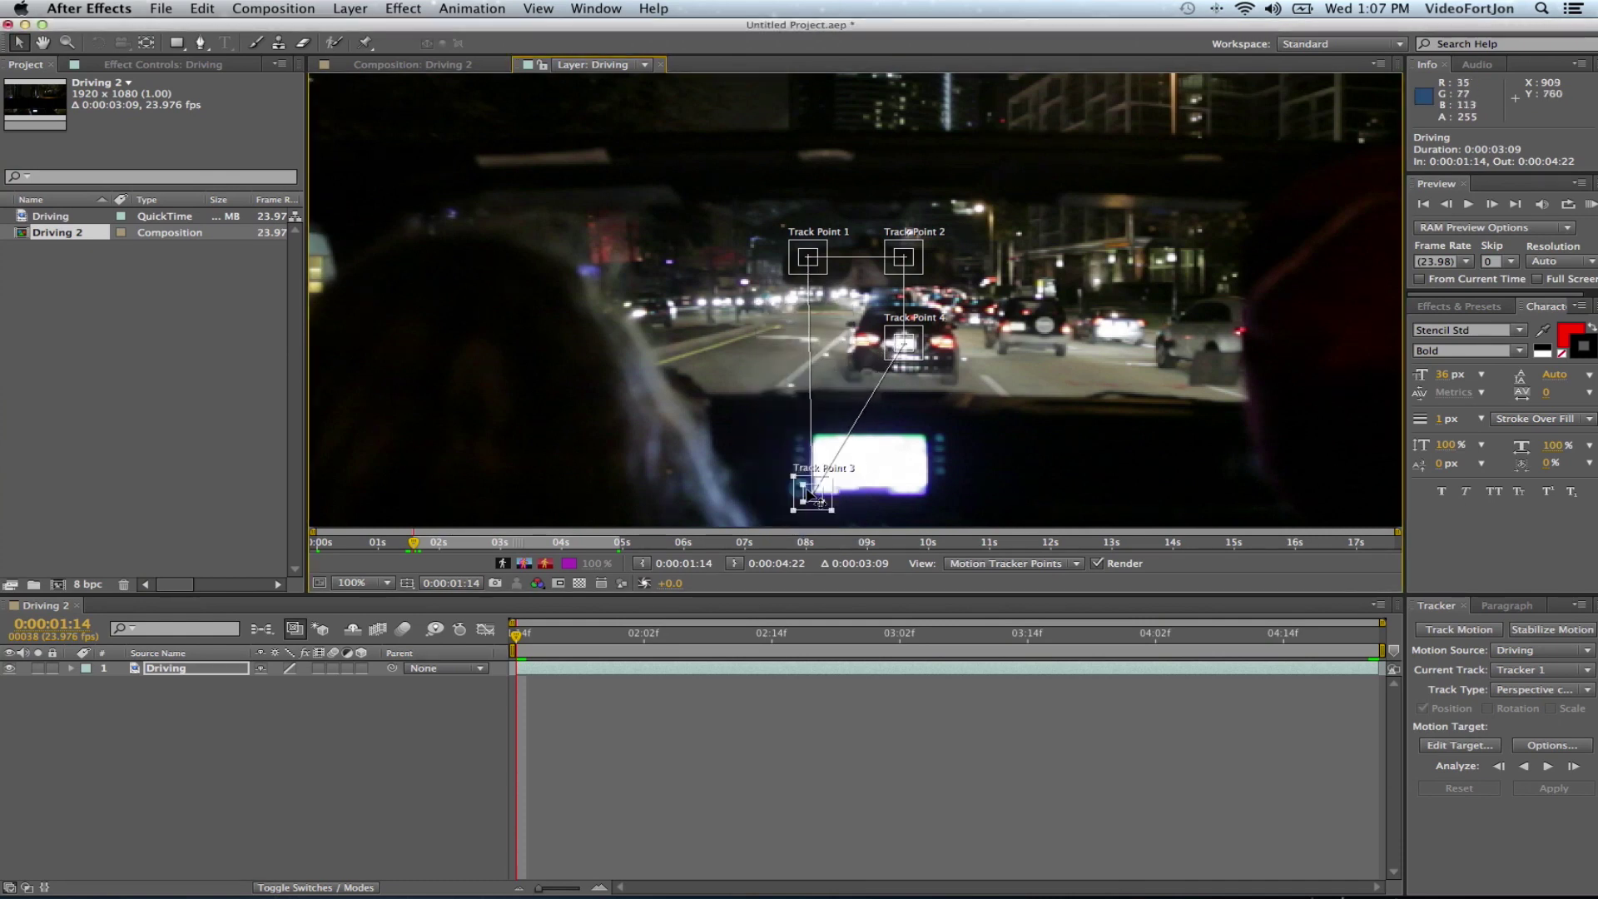
pyautogui.click(902, 344)
pyautogui.moveTo(903, 345); pyautogui.dragTo(921, 497)
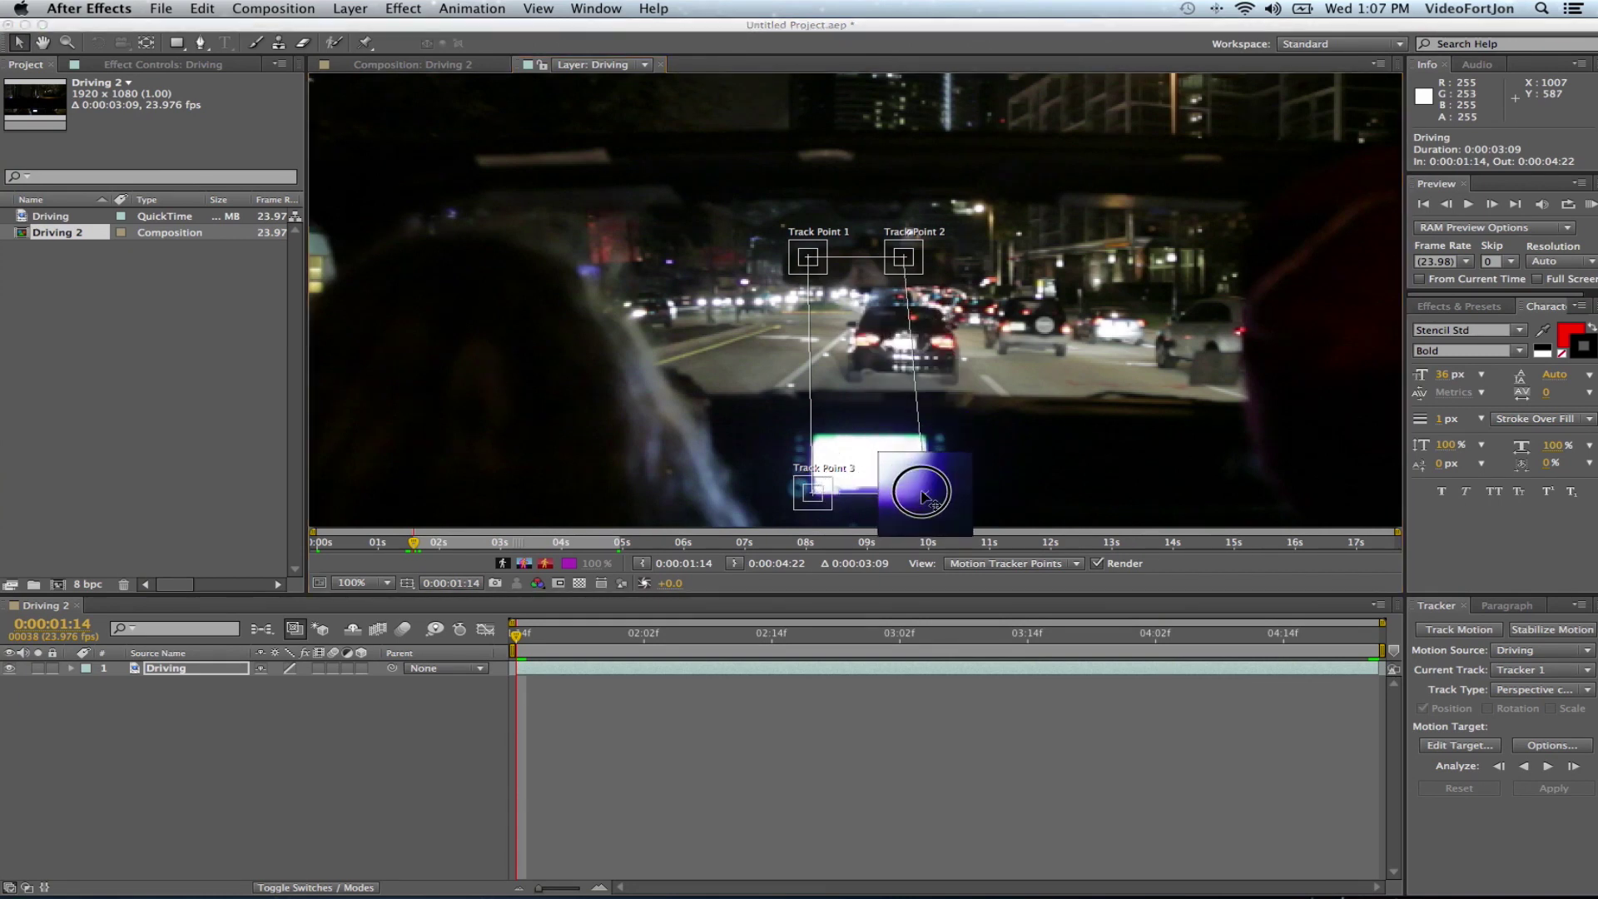
pyautogui.moveTo(920, 497); pyautogui.dragTo(922, 496)
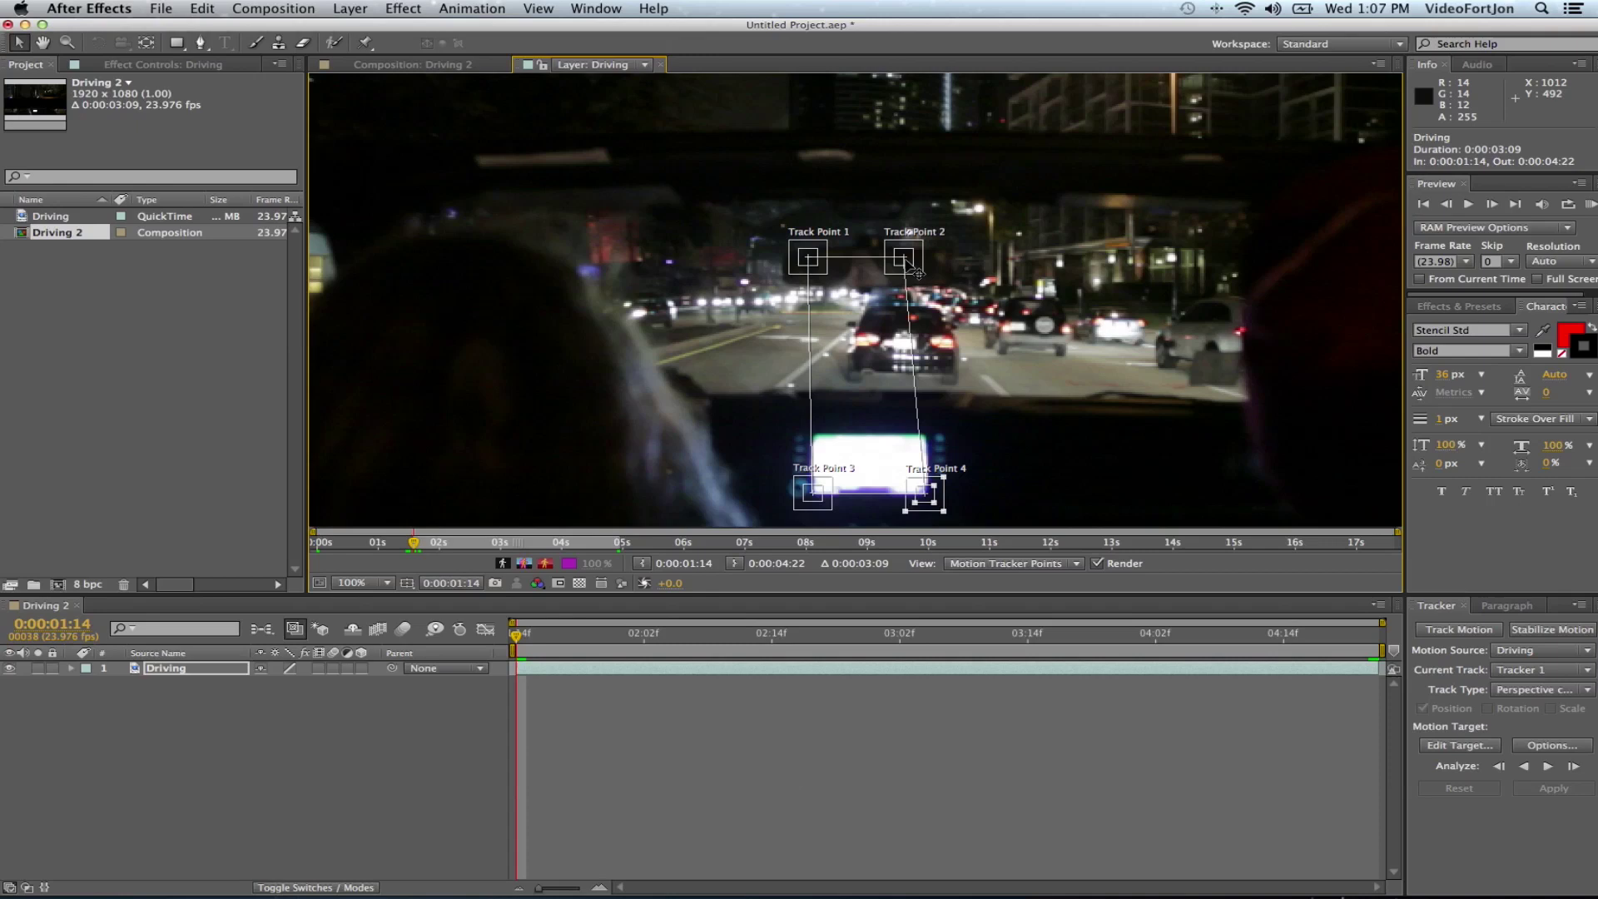
# Move Track Points 2 and 1 down onto the upper corners of the dashboard screen
pyautogui.moveTo(903, 260)
pyautogui.mouseDown()
pyautogui.moveTo(918, 438)
pyautogui.moveTo(963, 425)
pyautogui.moveTo(1007, 437)
pyautogui.moveTo(921, 437)
pyautogui.mouseUp()
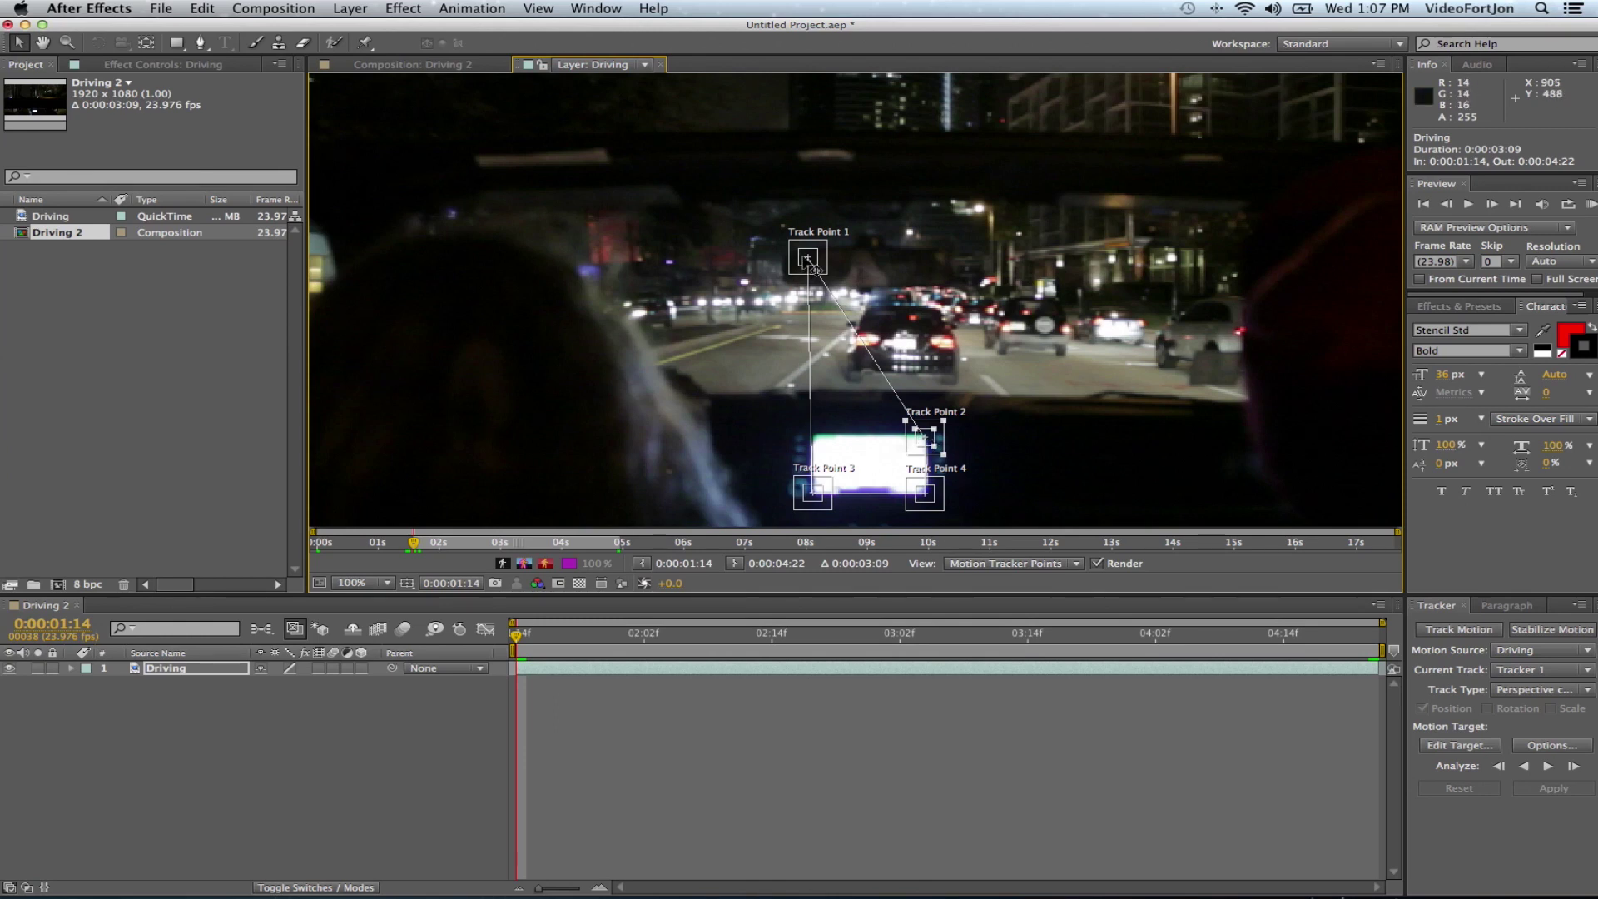
pyautogui.moveTo(808, 260)
pyautogui.mouseDown()
pyautogui.moveTo(792, 350)
pyautogui.moveTo(813, 438)
pyautogui.mouseUp()
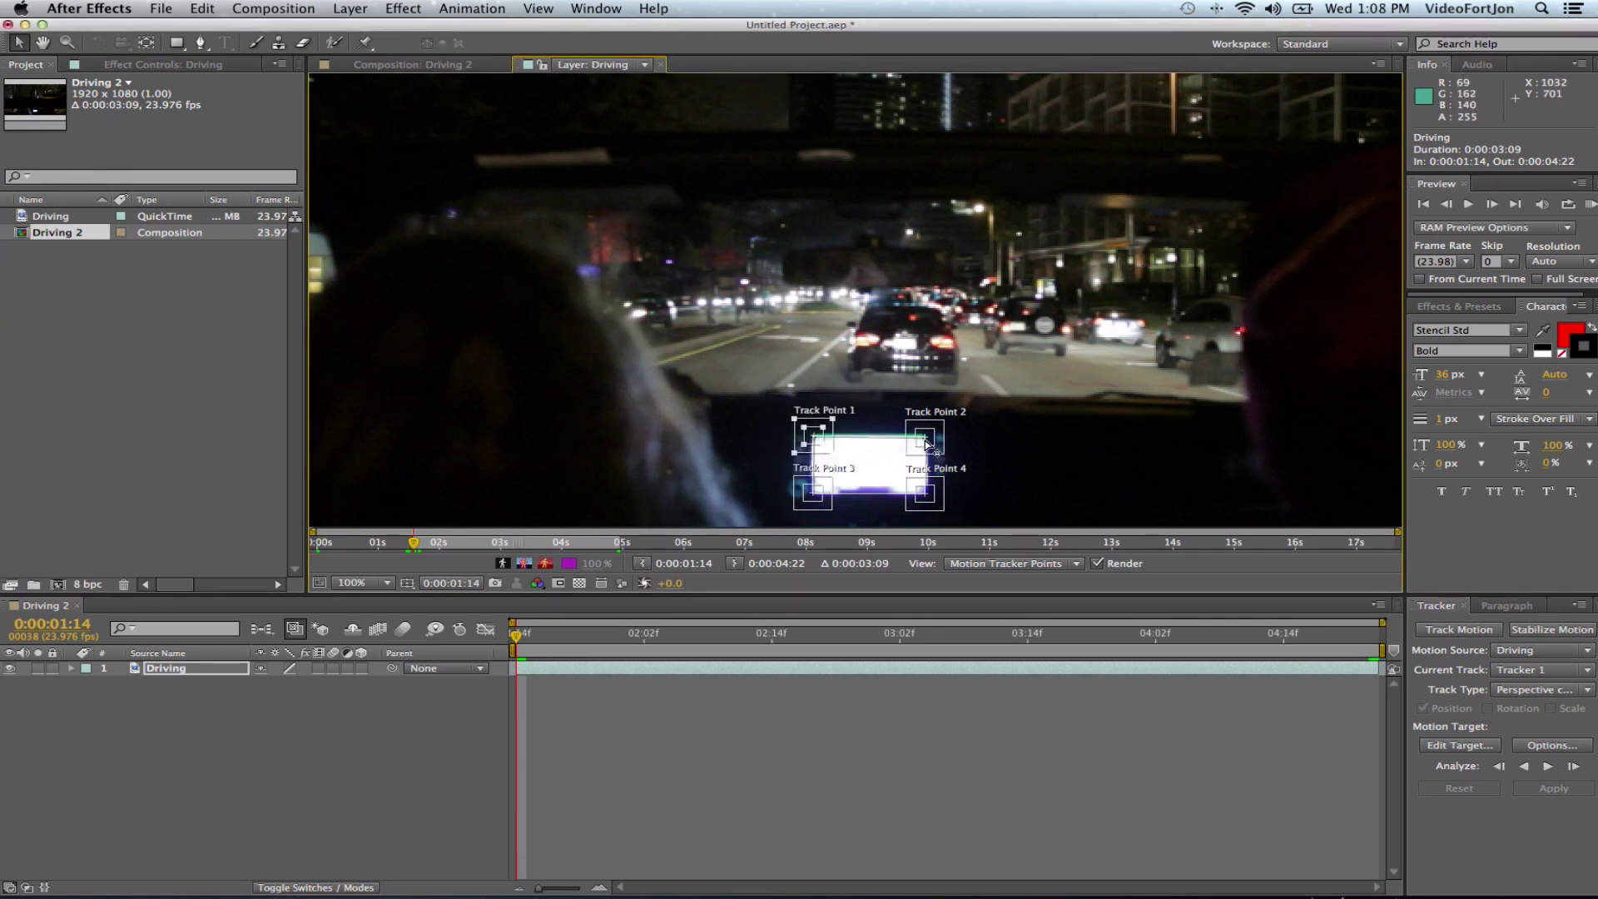
# Nudge Track Points 2, 1, 4 and 3 to sit precisely on their LCD corners
pyautogui.moveTo(927, 441); pyautogui.dragTo(928, 440)
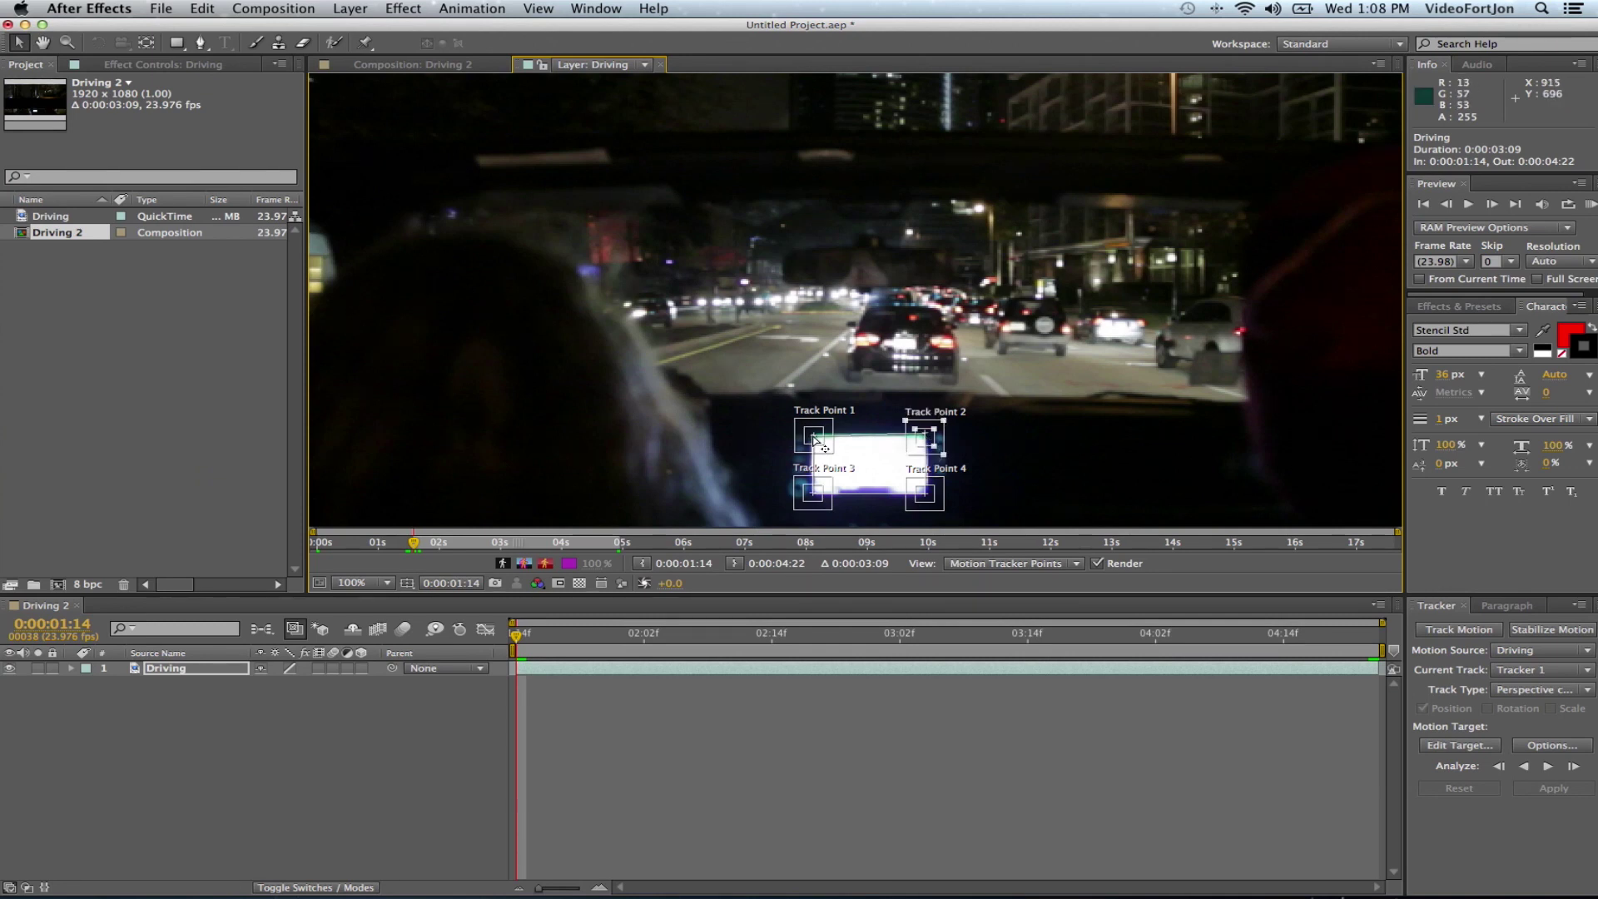
pyautogui.moveTo(813, 438); pyautogui.dragTo(813, 438)
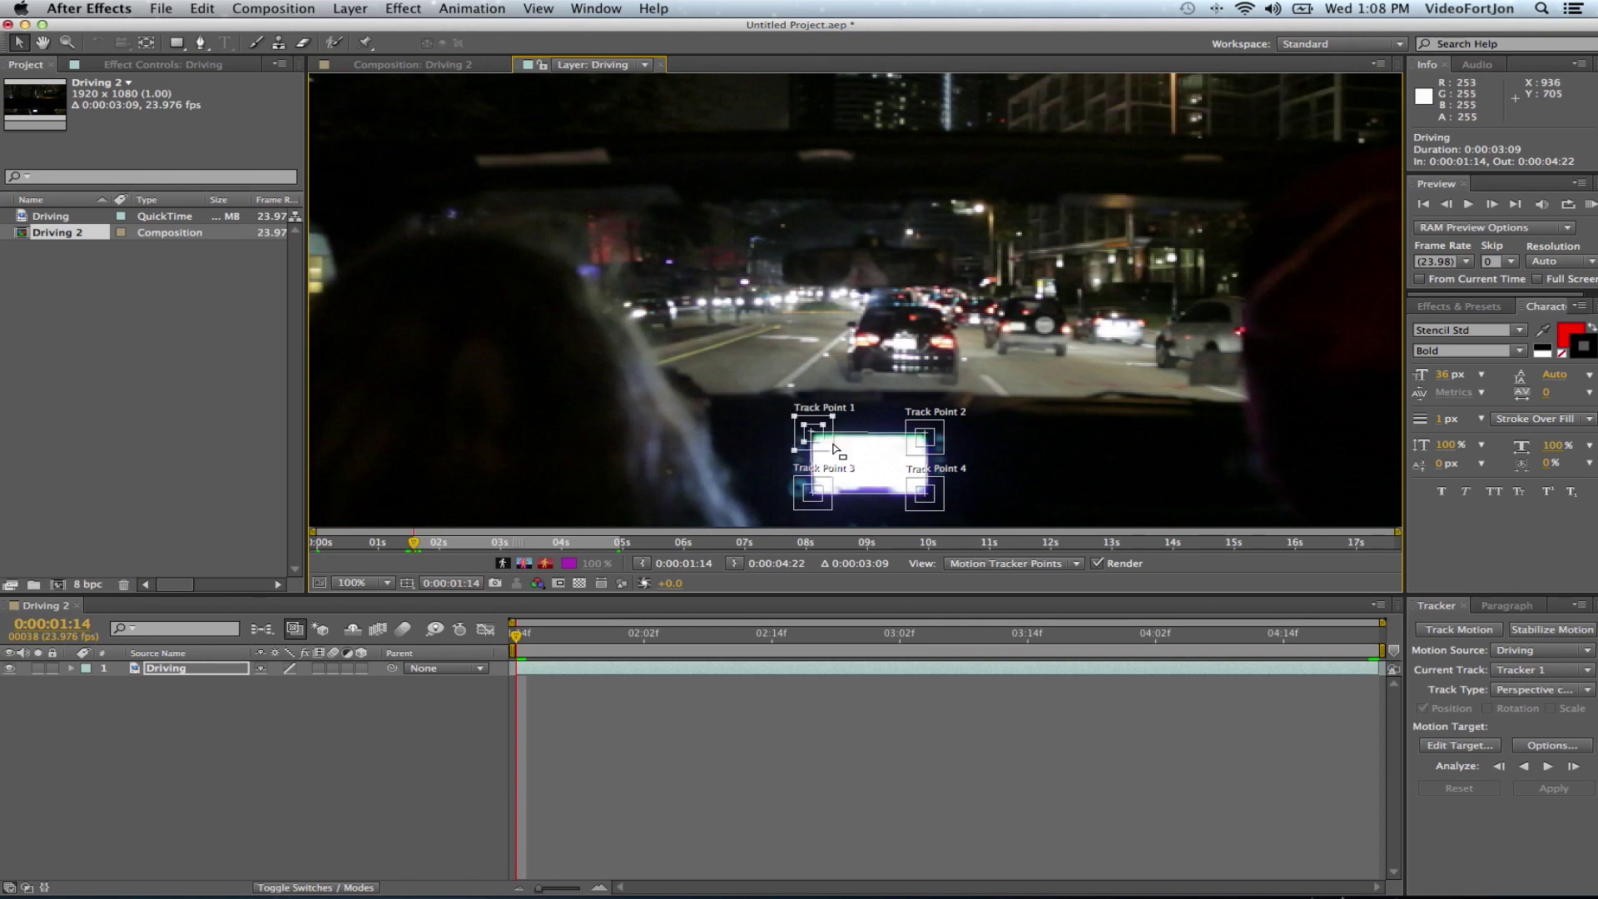
pyautogui.moveTo(927, 498); pyautogui.dragTo(933, 502)
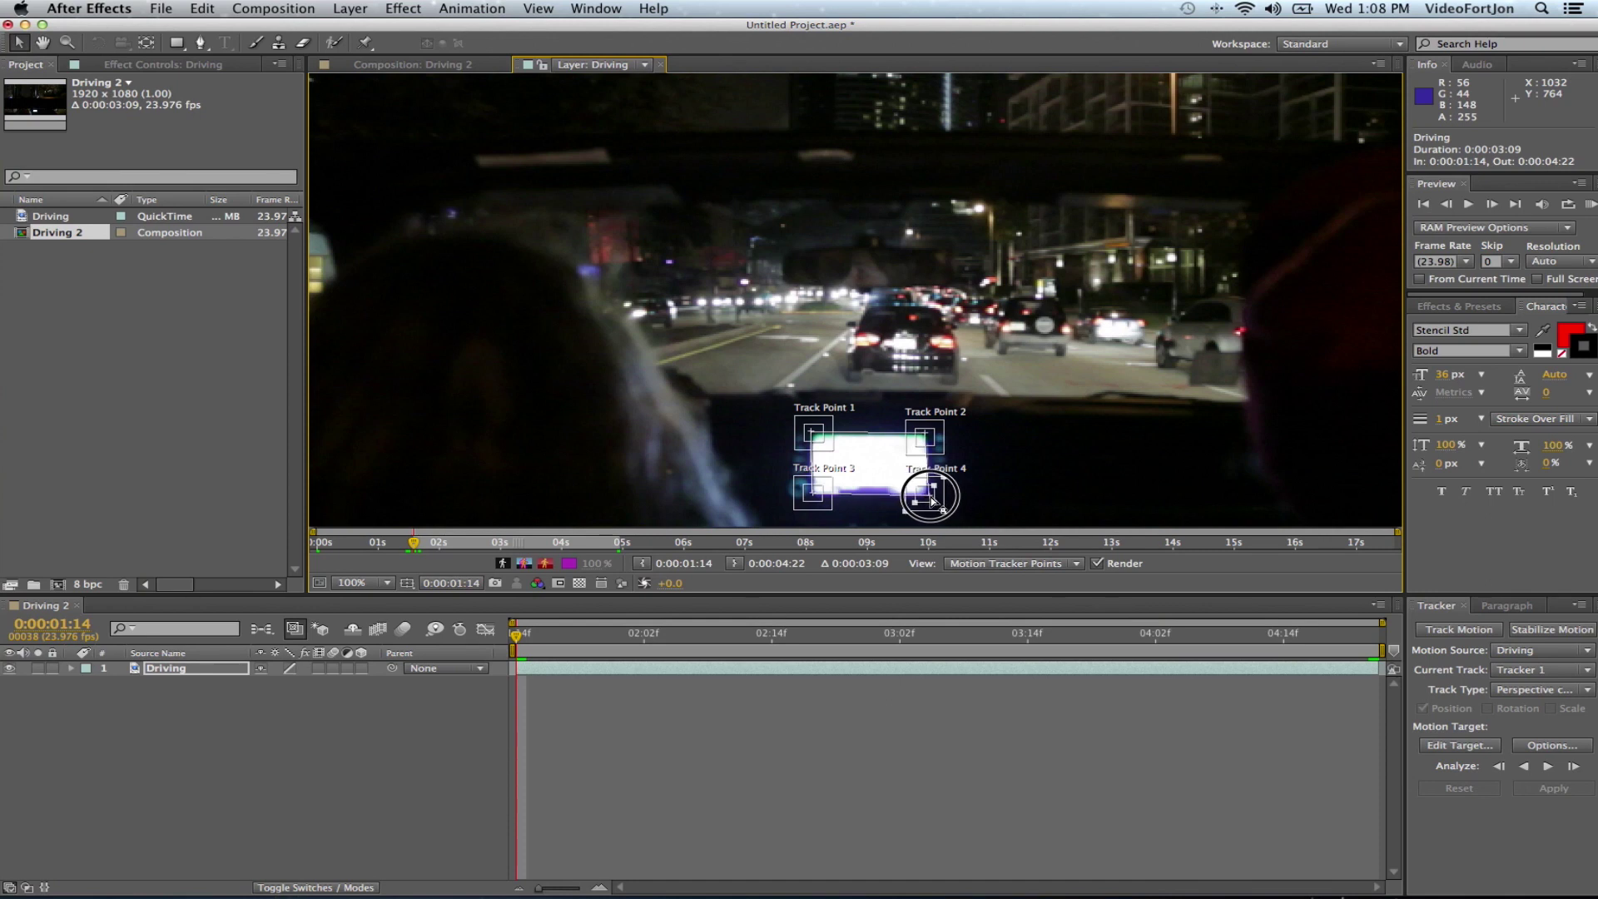
pyautogui.click(817, 501)
pyautogui.moveTo(819, 500); pyautogui.dragTo(814, 502)
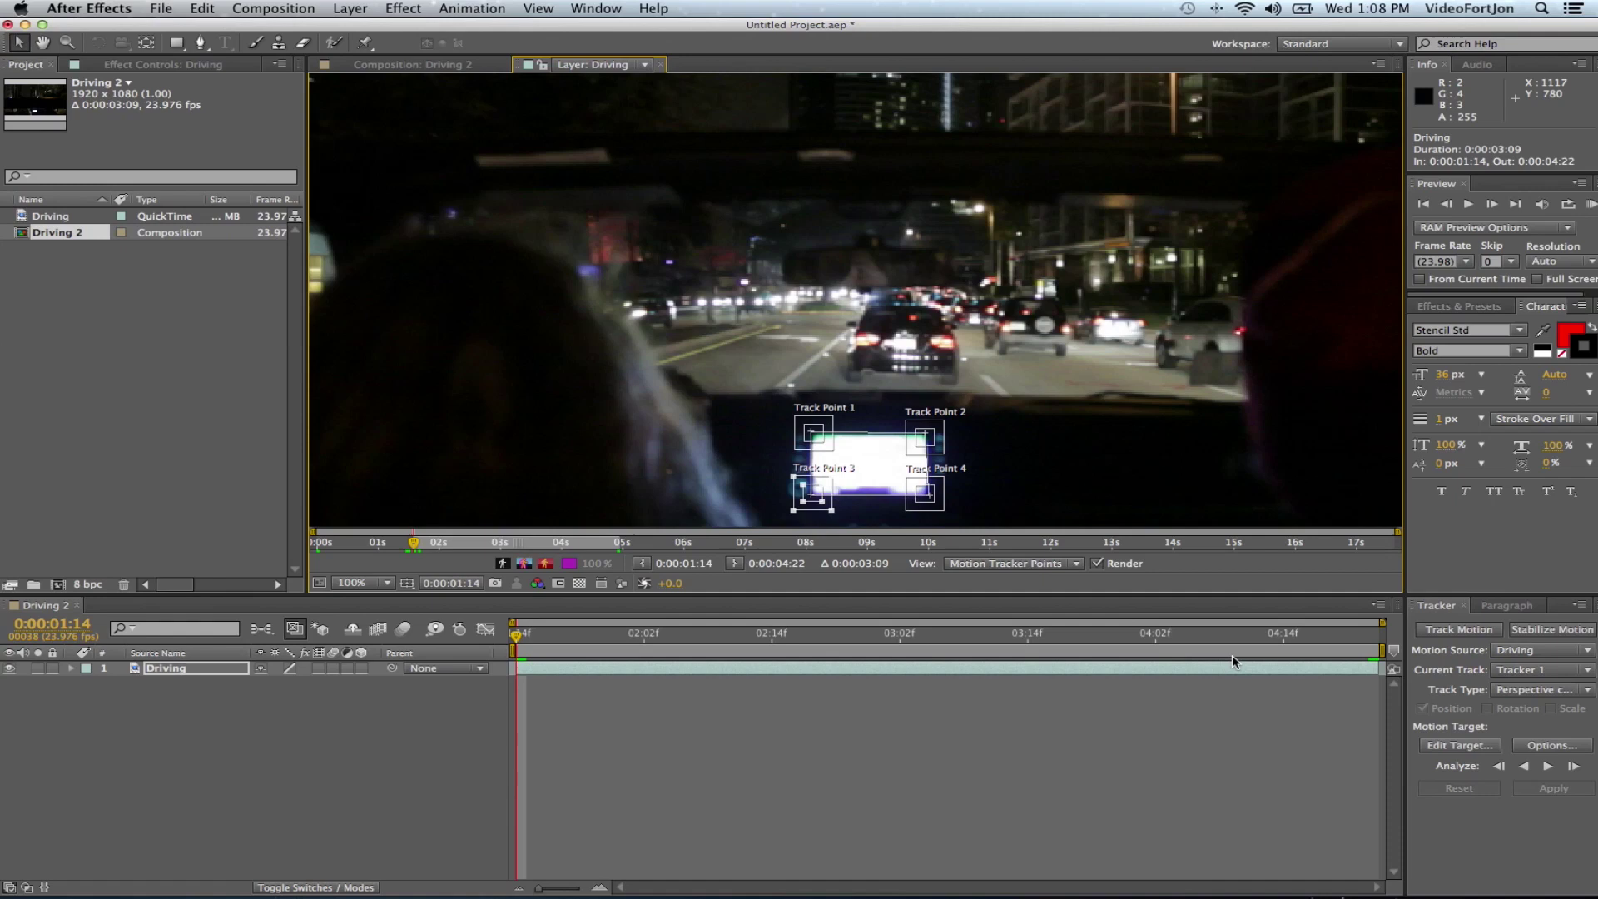
# Analyze the corner track forward through the clip, then fit the frame in the viewer
pyautogui.click(1430, 622)
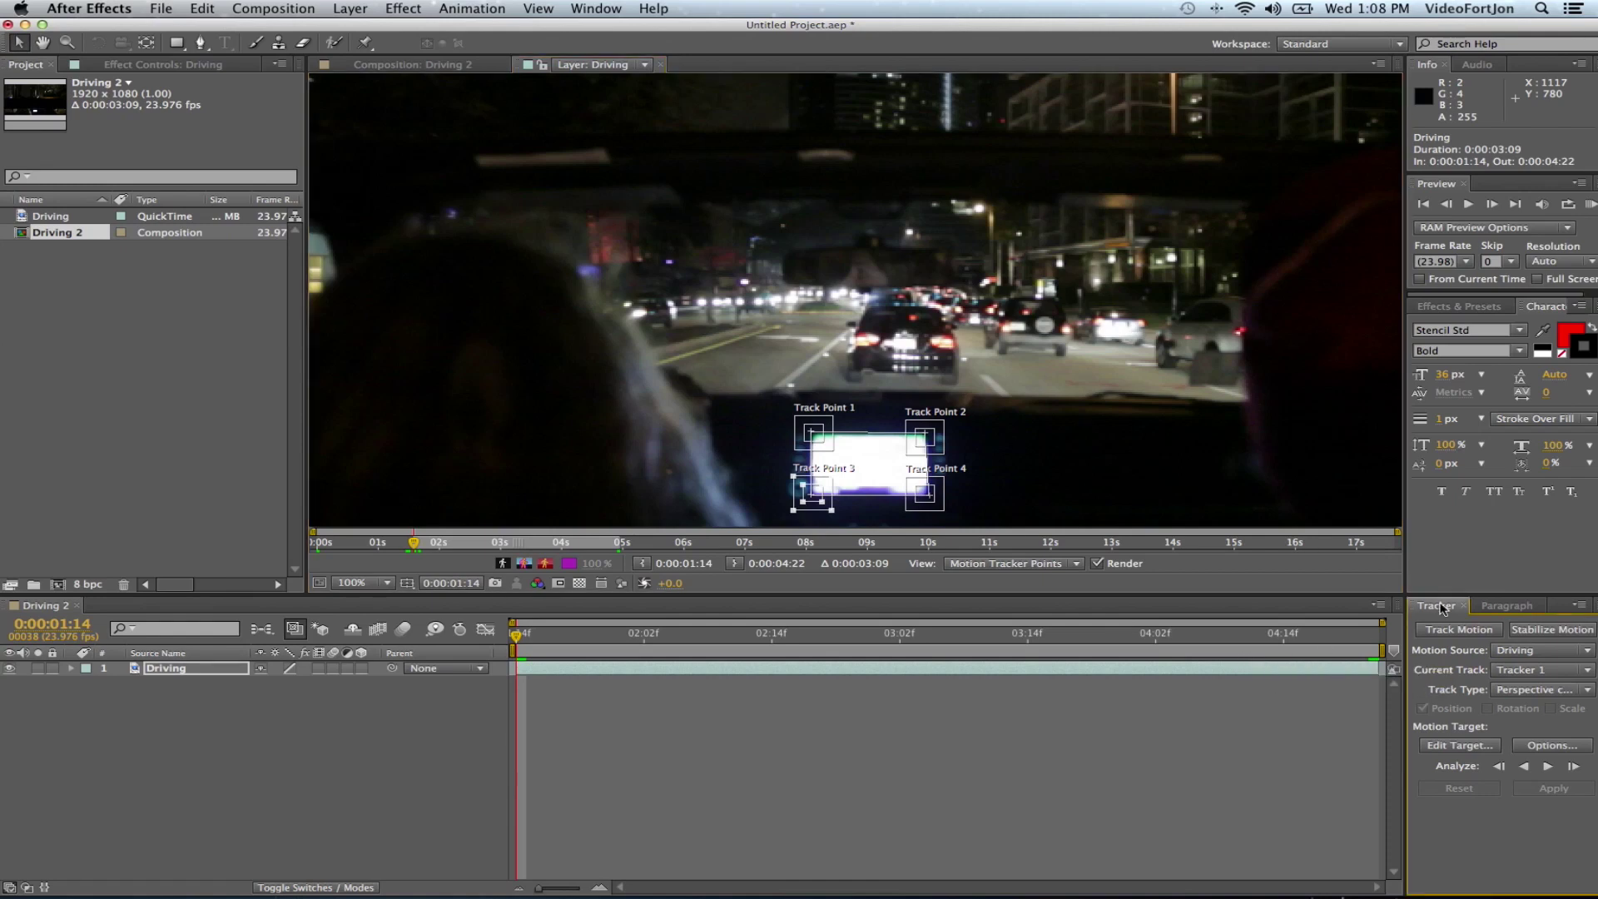
pyautogui.click(1547, 766)
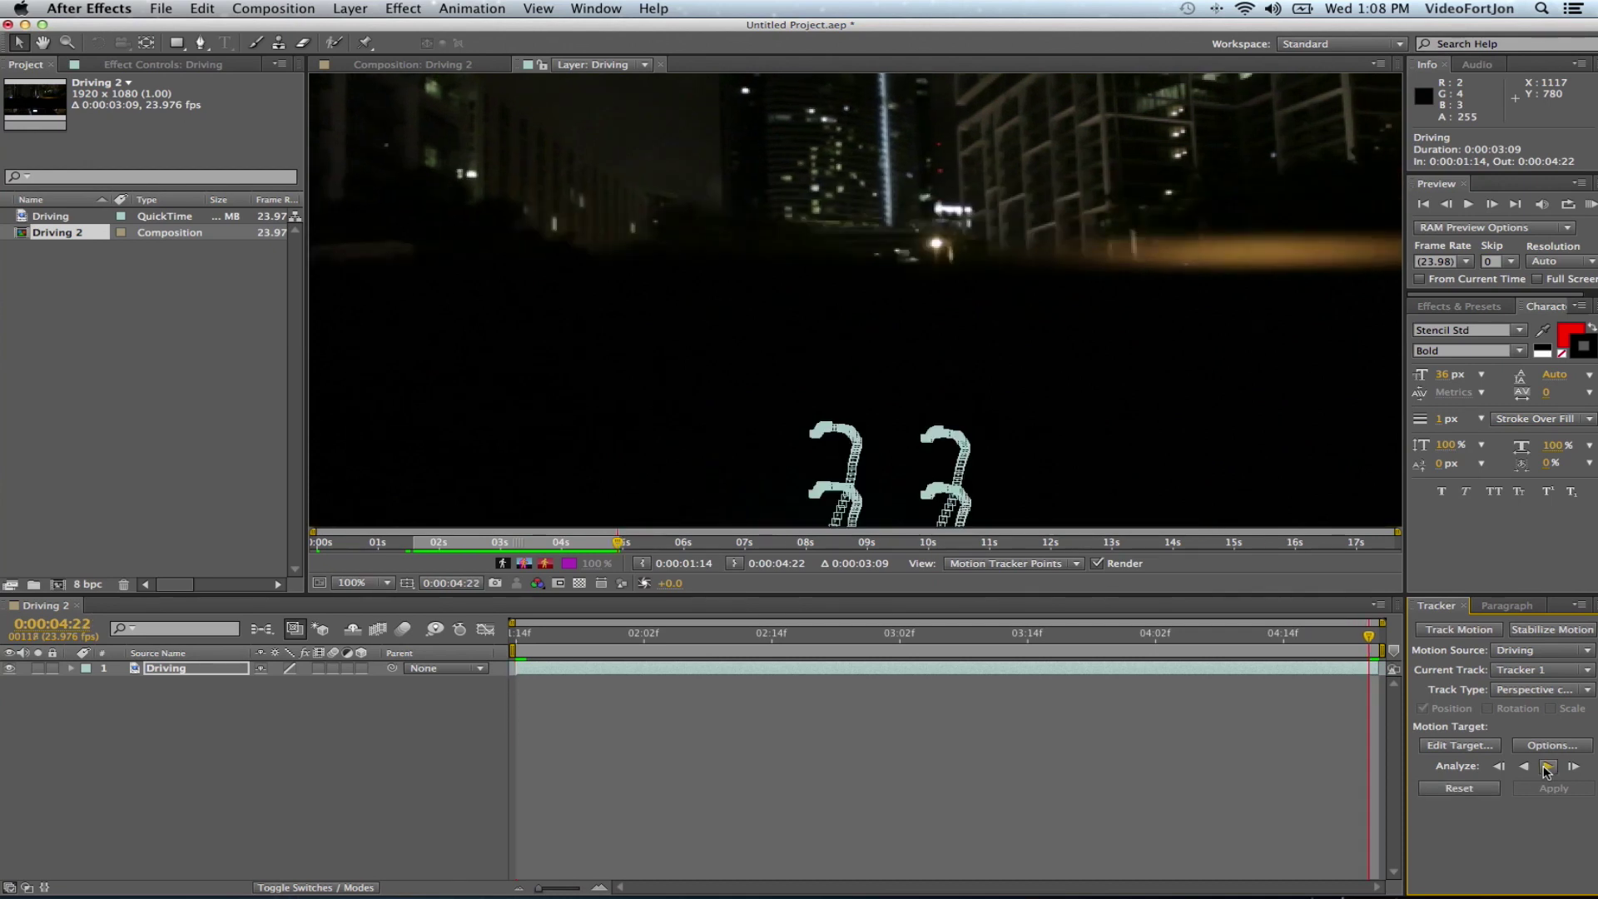
pyautogui.click(360, 584)
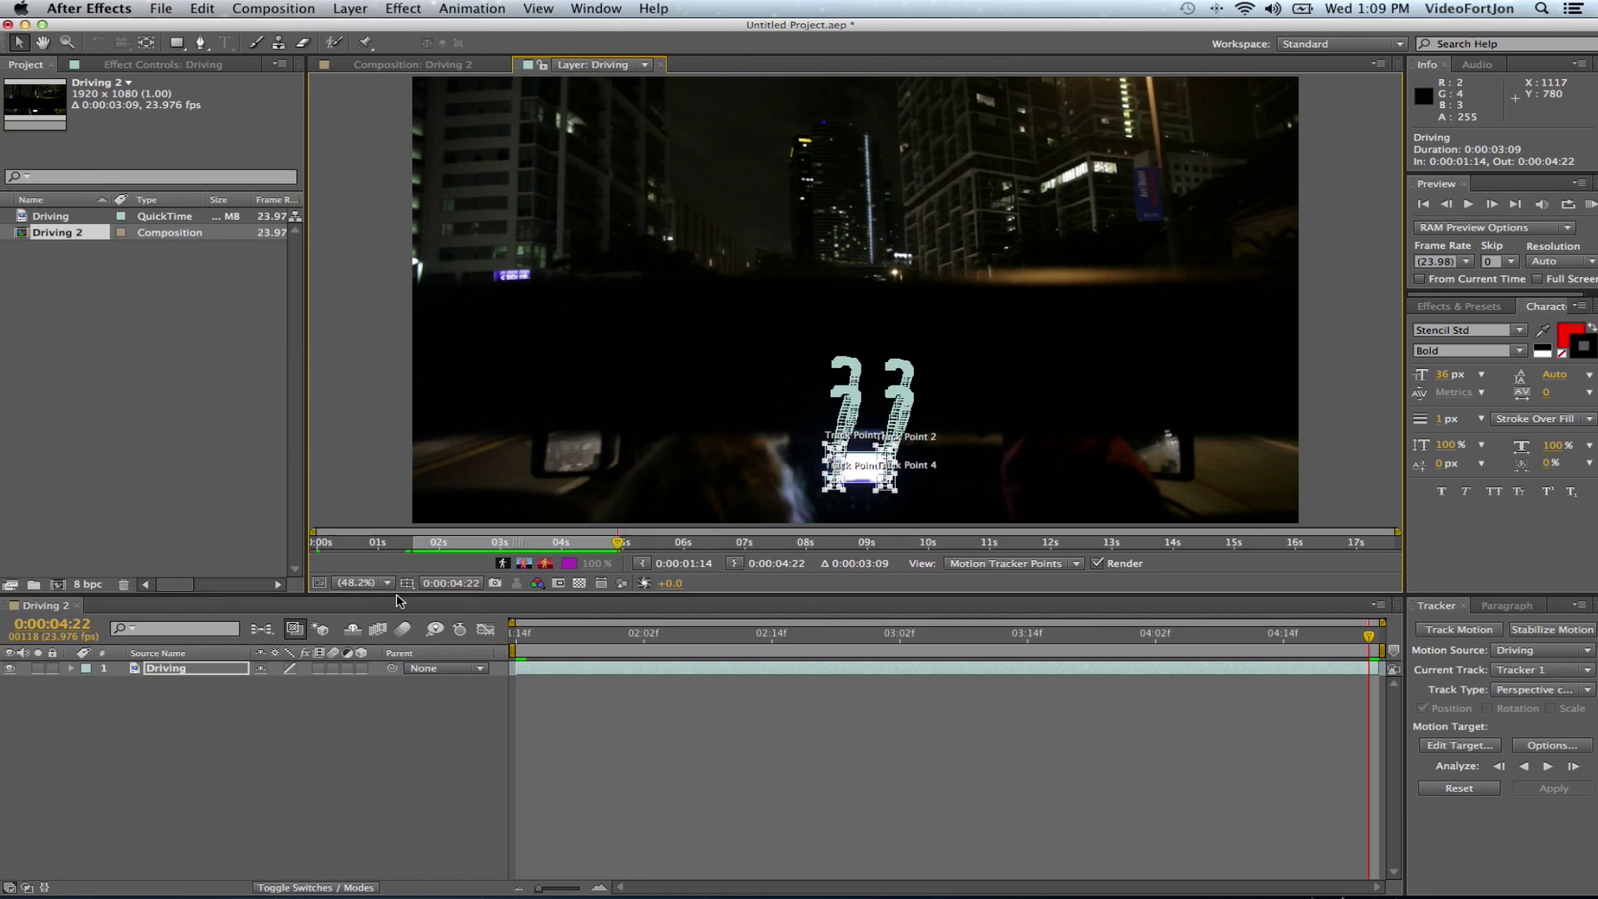
# Create a new solid layer and set its colour to pure white
pyautogui.click(353, 12)
pyautogui.moveTo(375, 29)
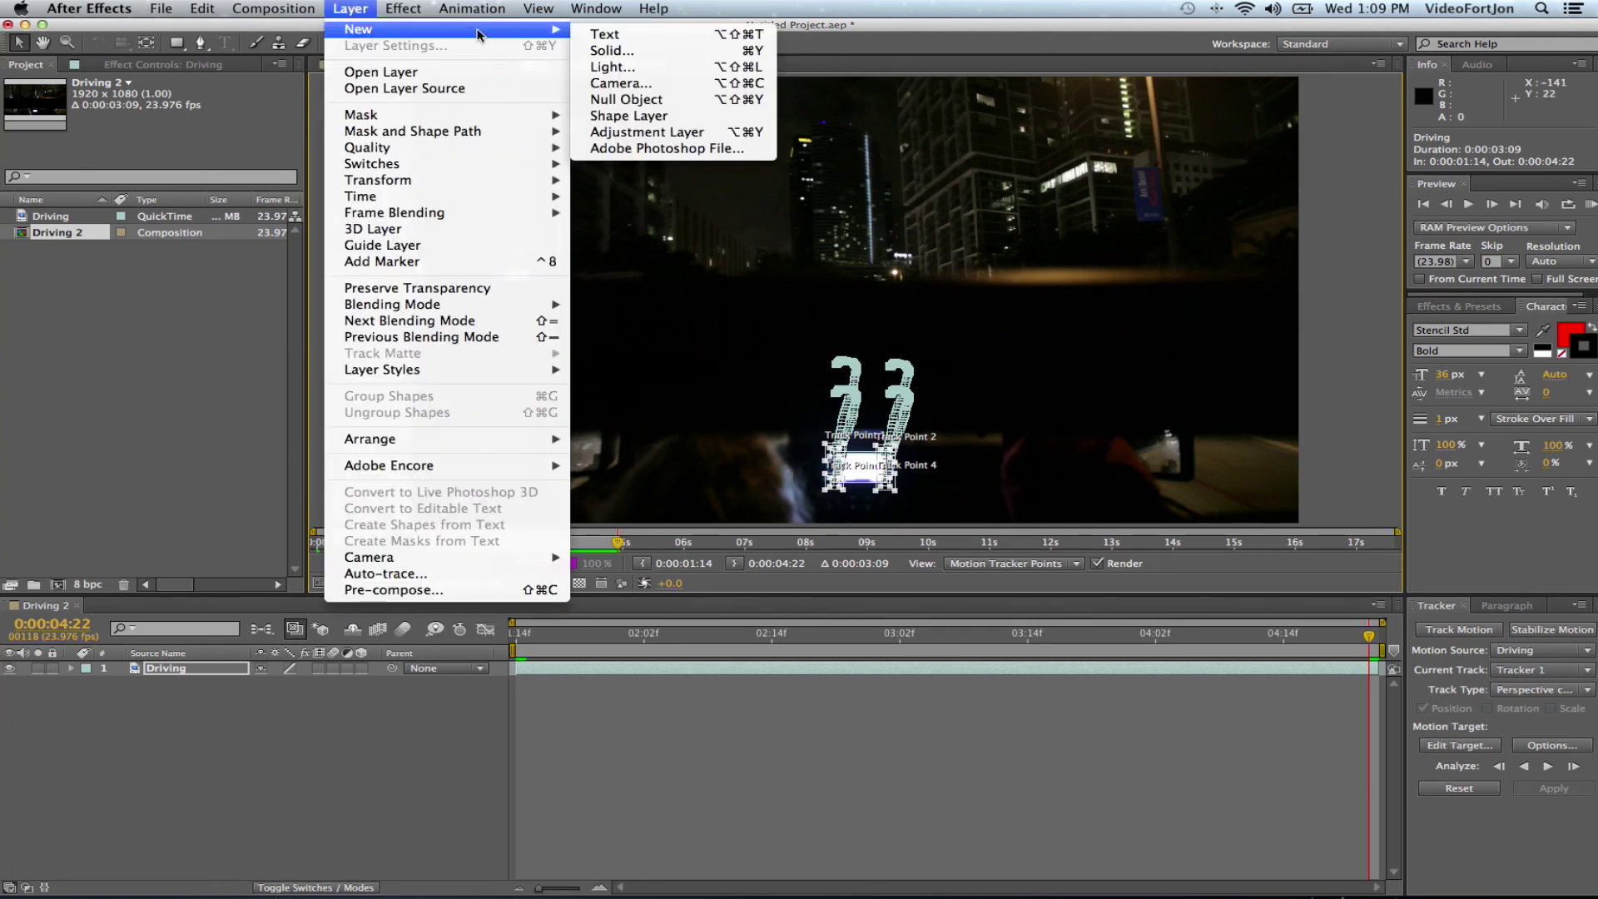
pyautogui.click(612, 51)
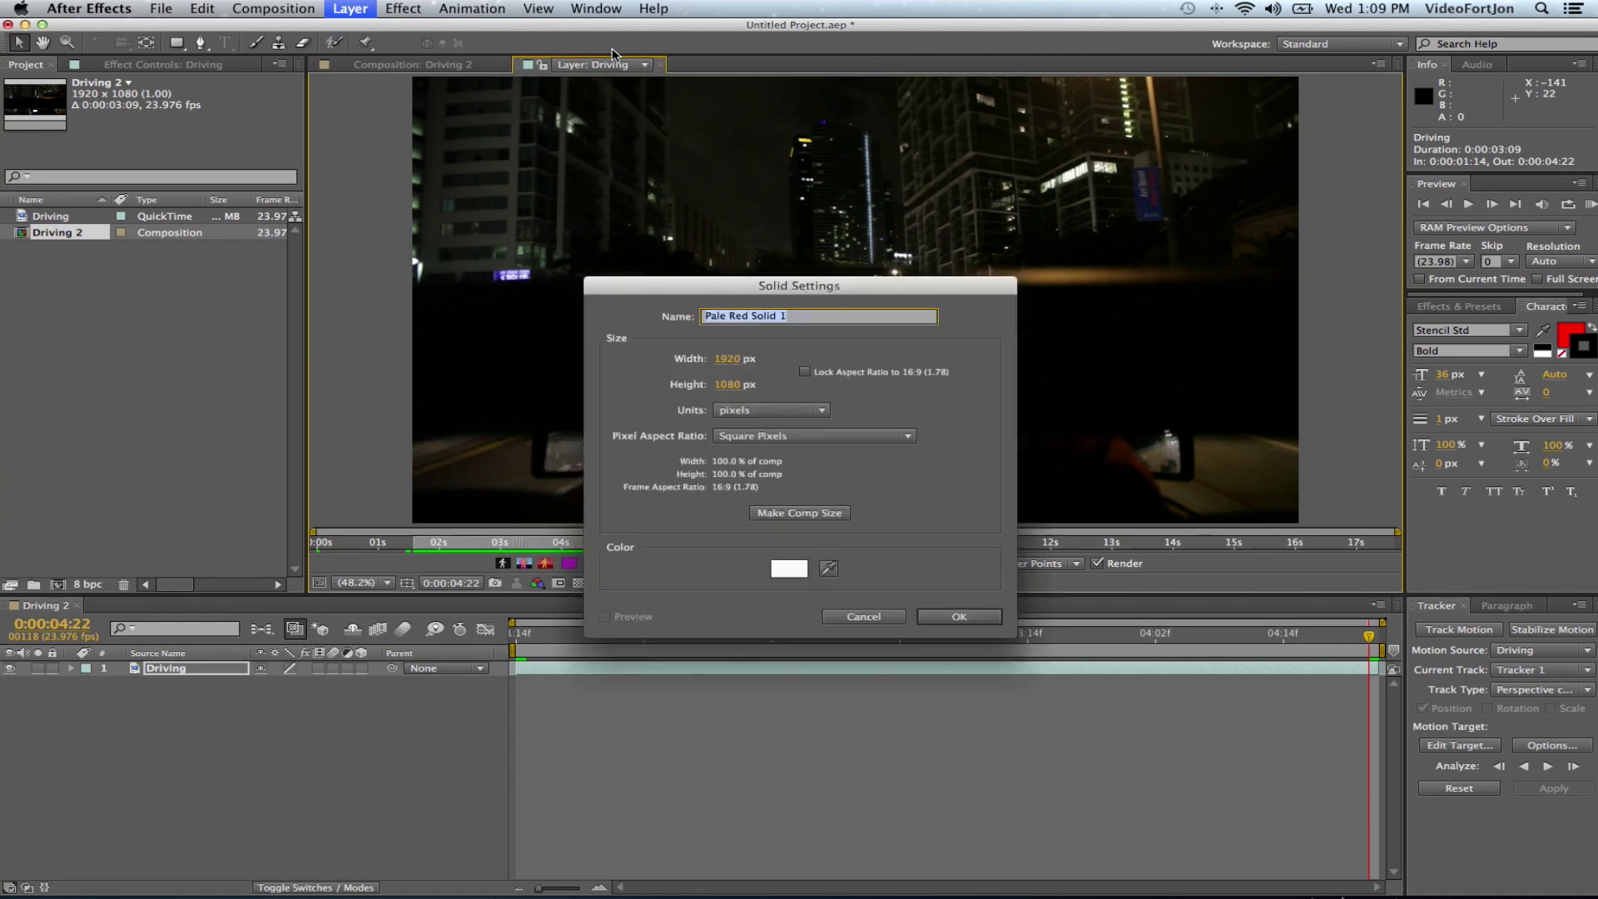
pyautogui.click(787, 569)
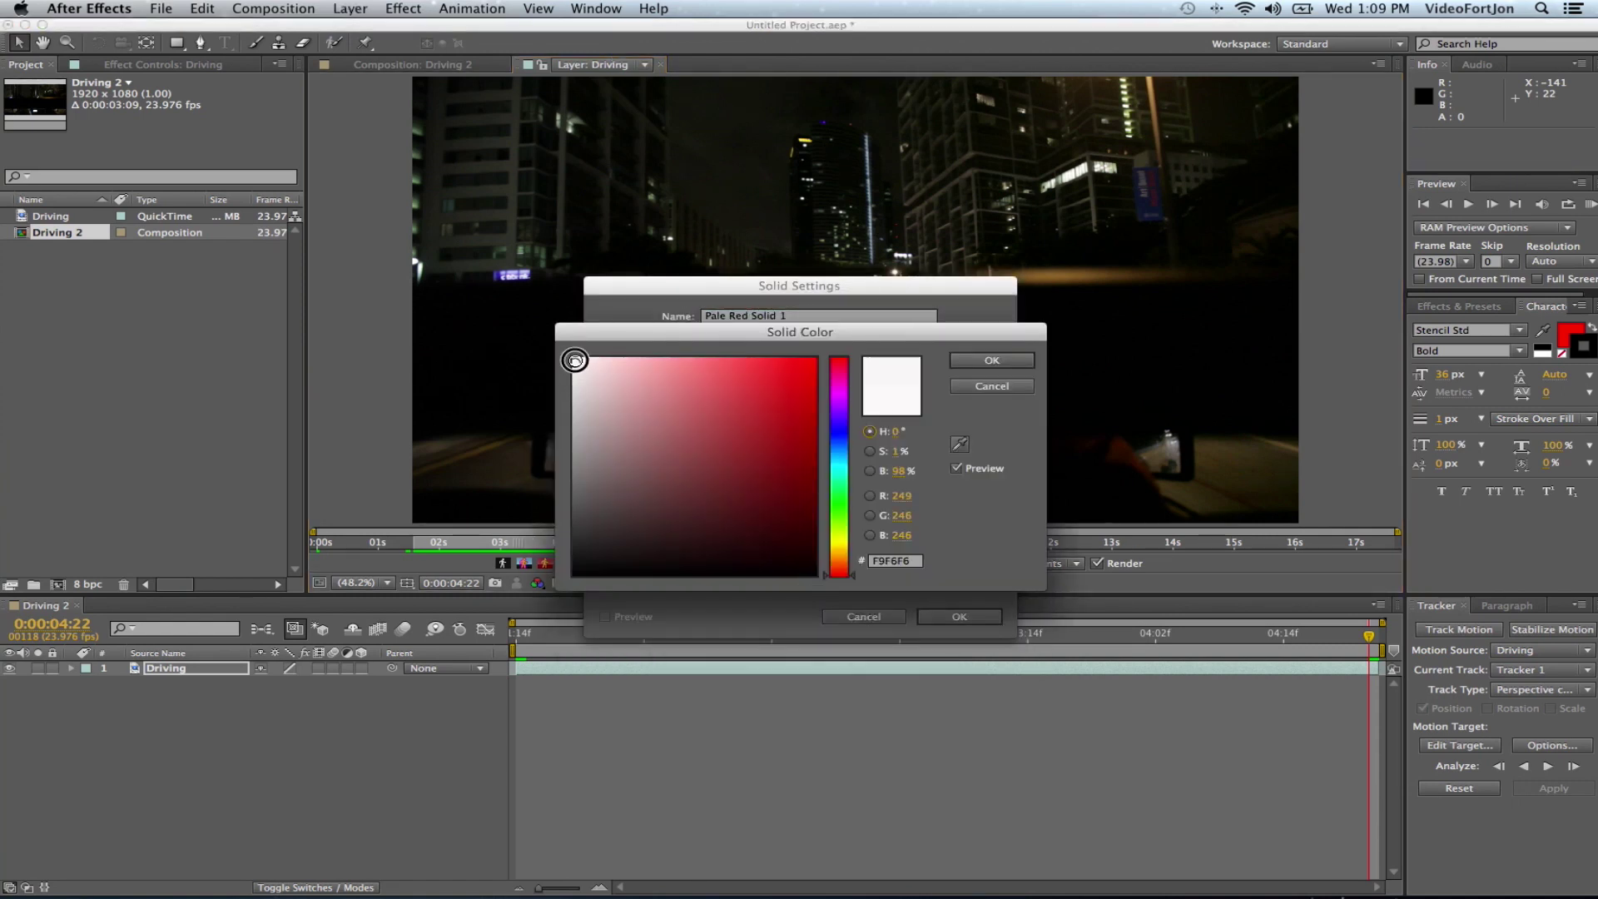
pyautogui.moveTo(574, 363); pyautogui.dragTo(569, 353)
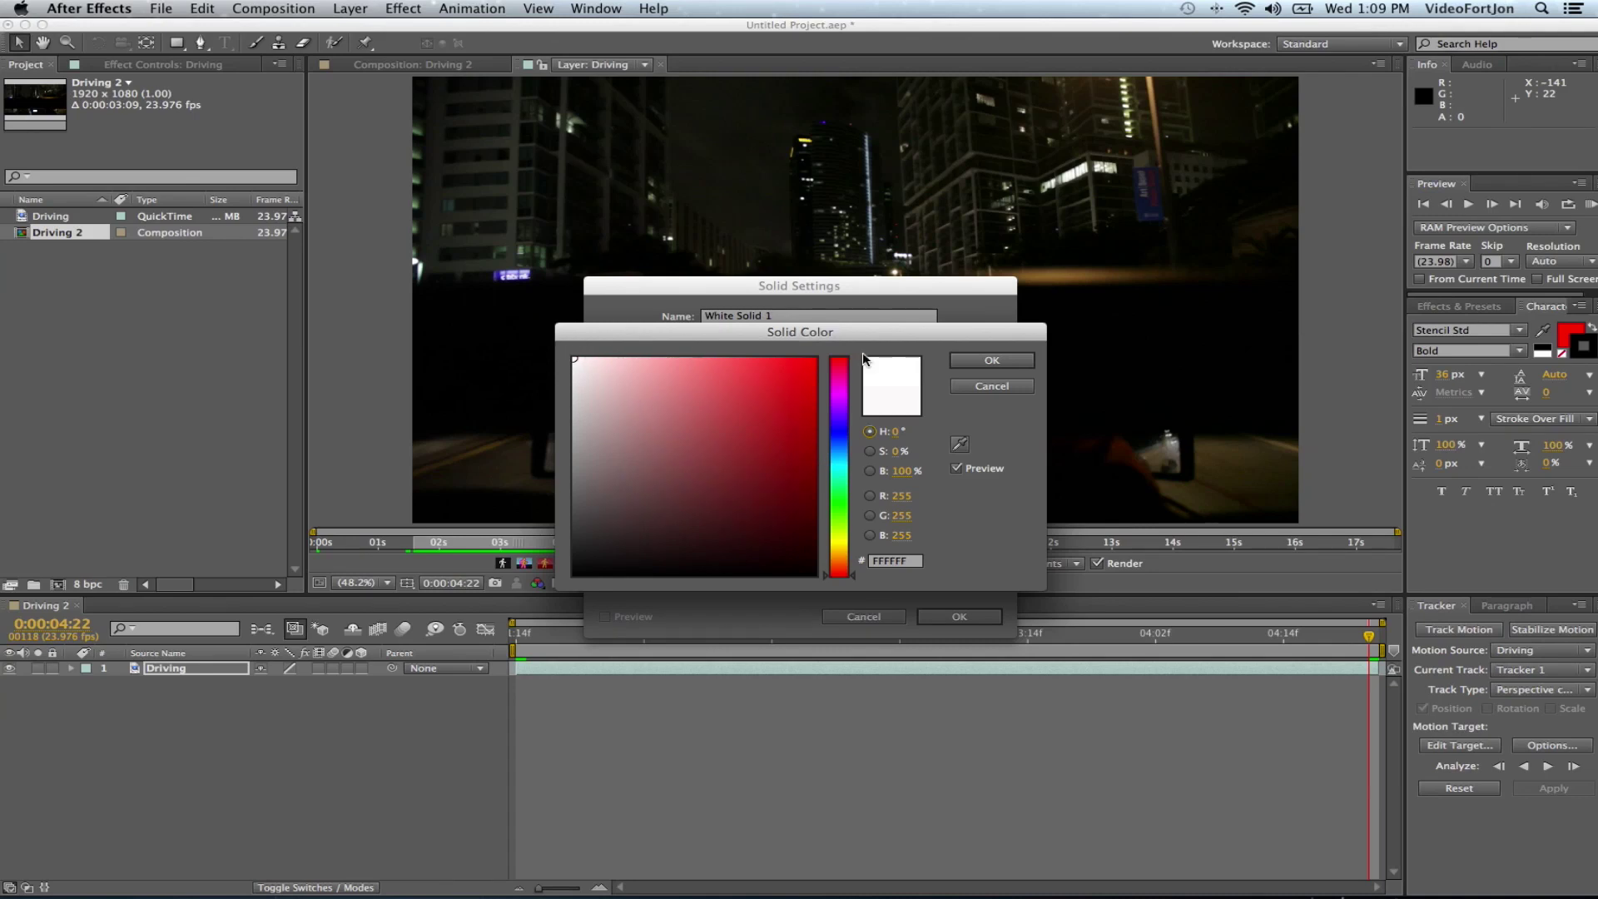
pyautogui.click(1032, 361)
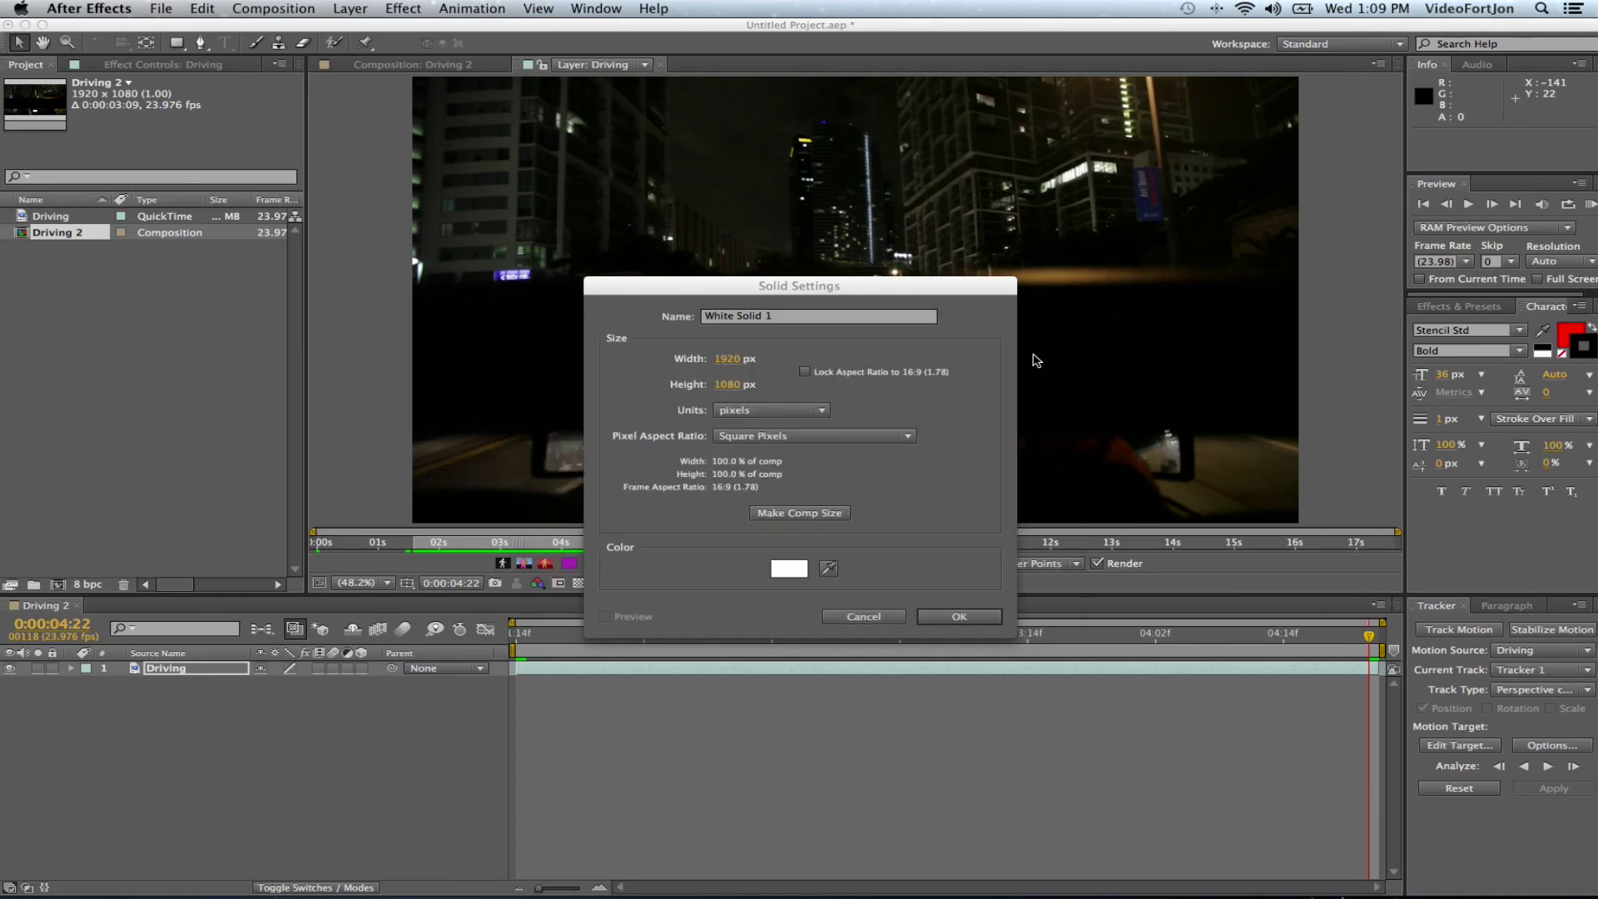
# Name the solid LCD and confirm it into the composition
pyautogui.click(790, 316)
pyautogui.doubleClick(789, 316)
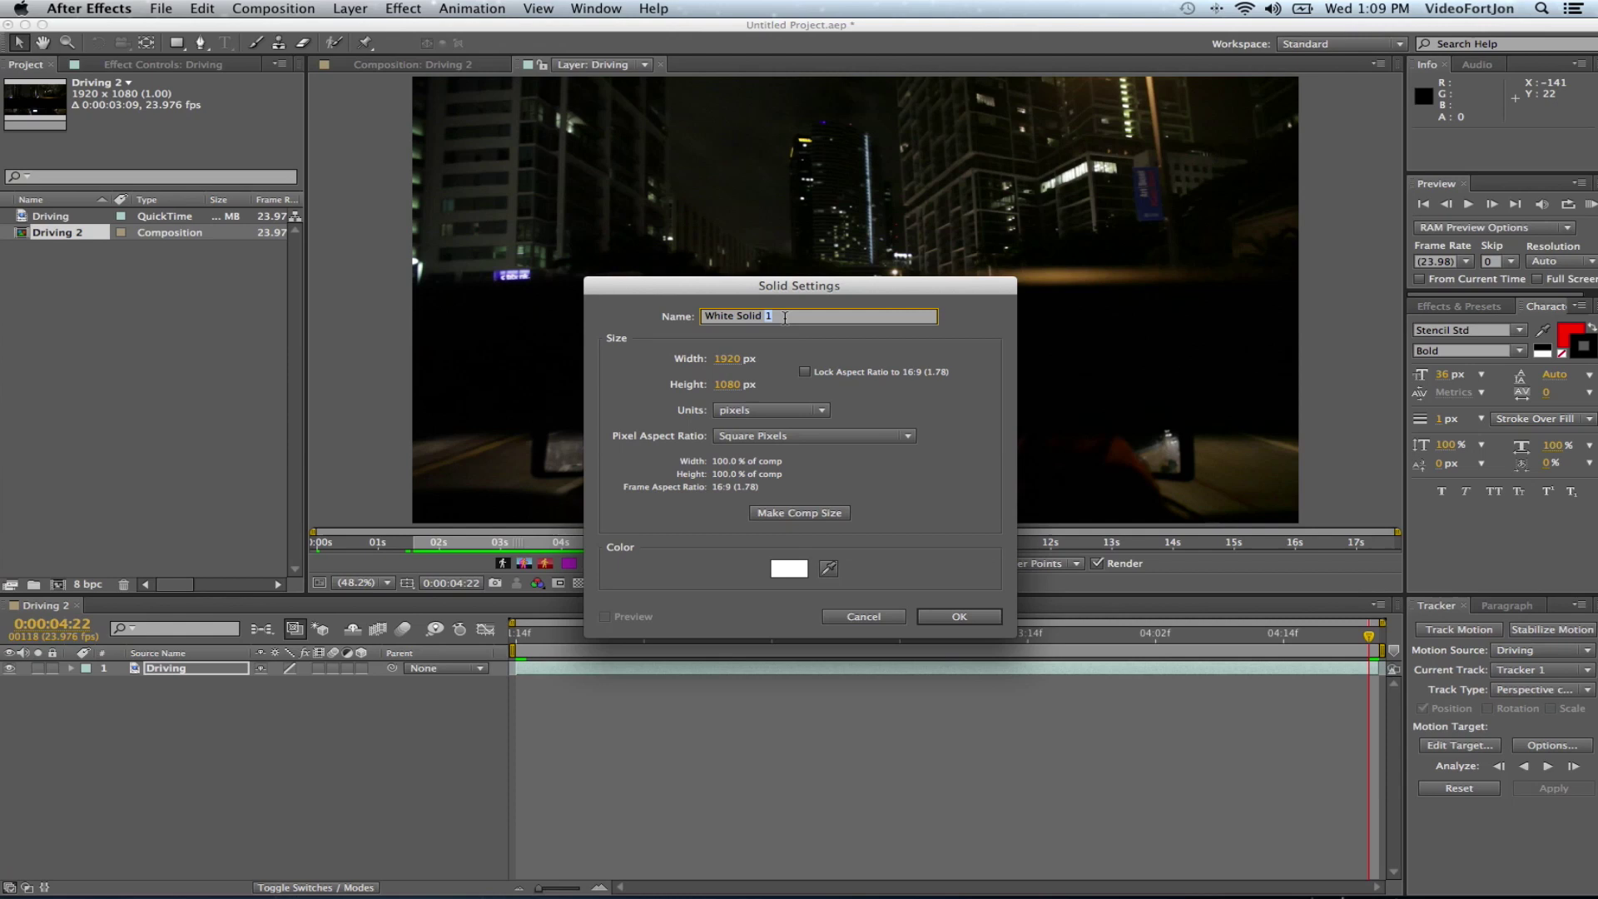
pyautogui.tripleClick(785, 317)
pyautogui.write('LCD')
pyautogui.press('Return')
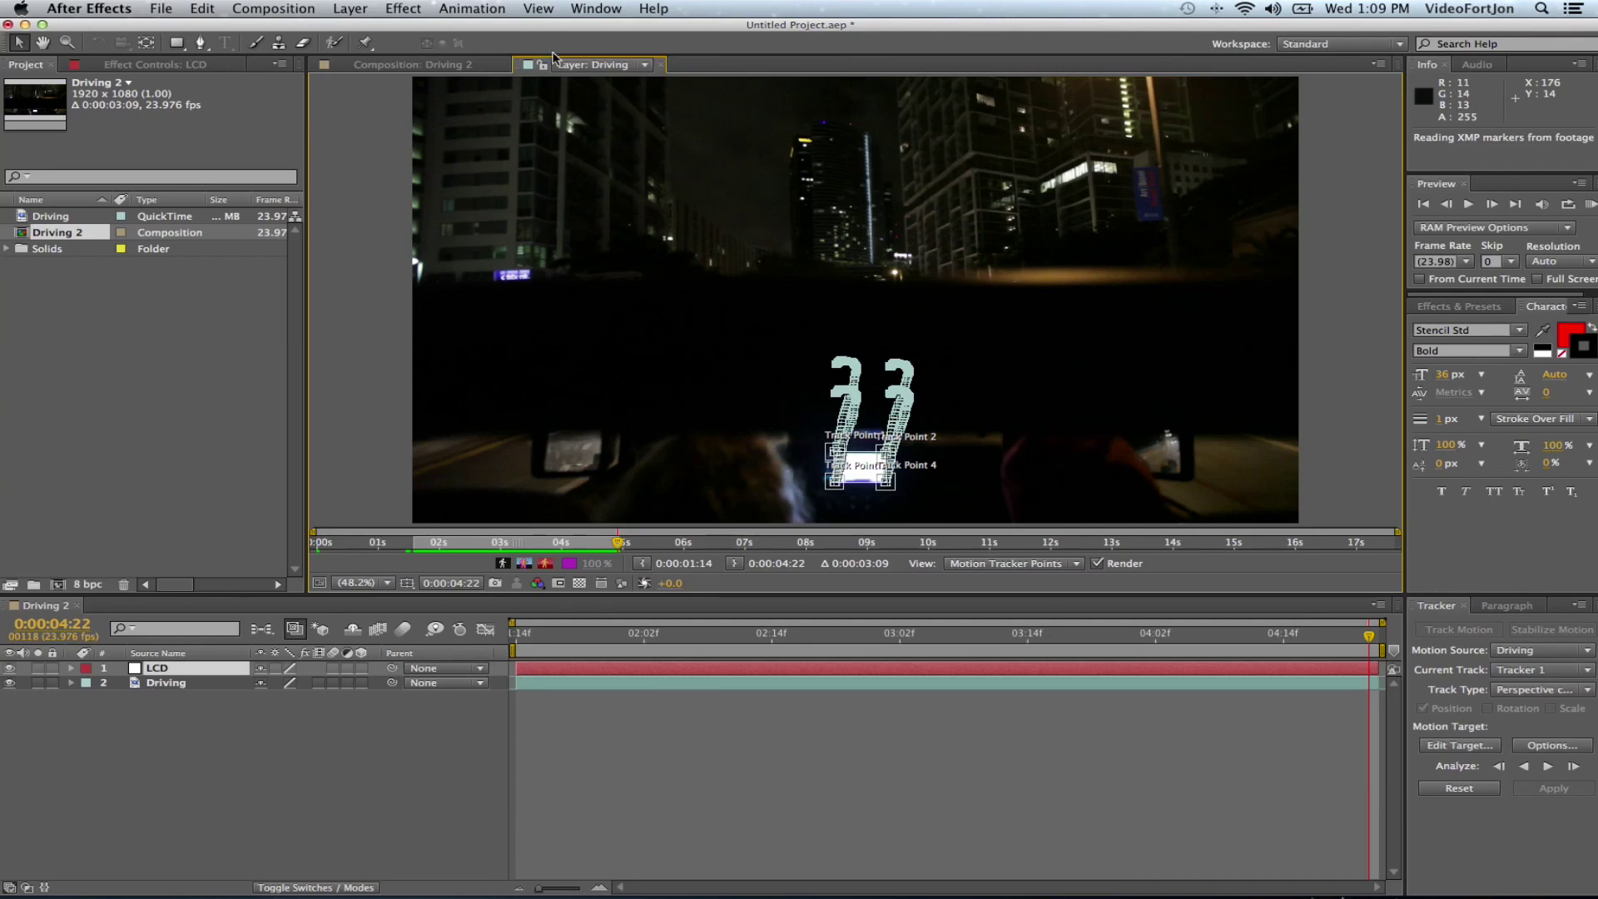
# Check the comp with the new solid, then return to the tracker with Driving as source
pyautogui.click(411, 66)
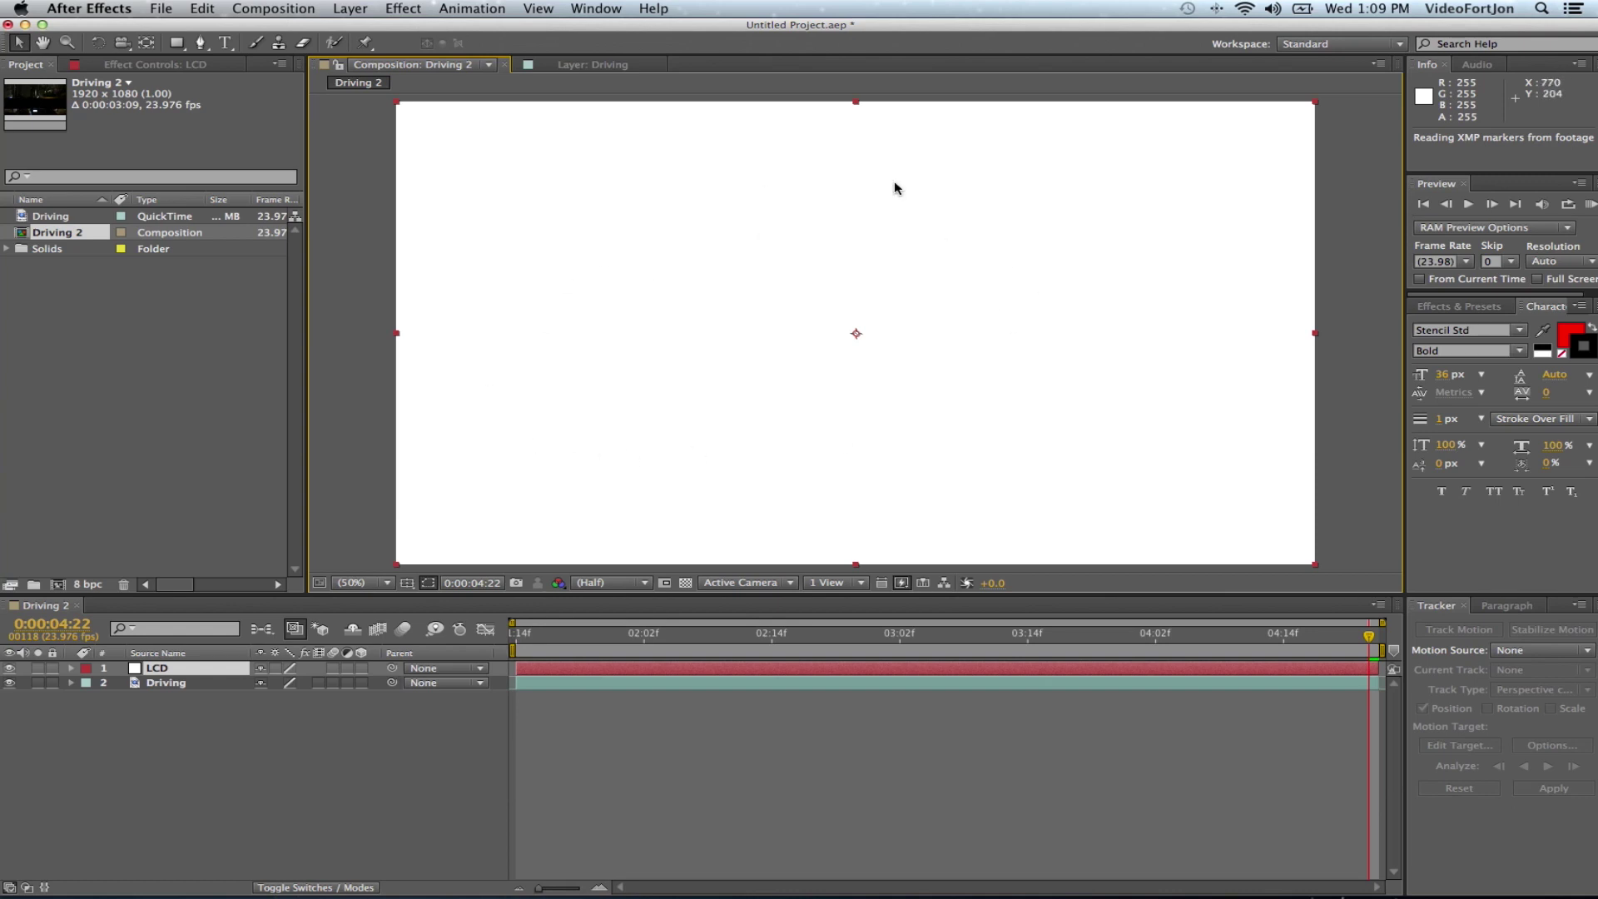
pyautogui.click(562, 65)
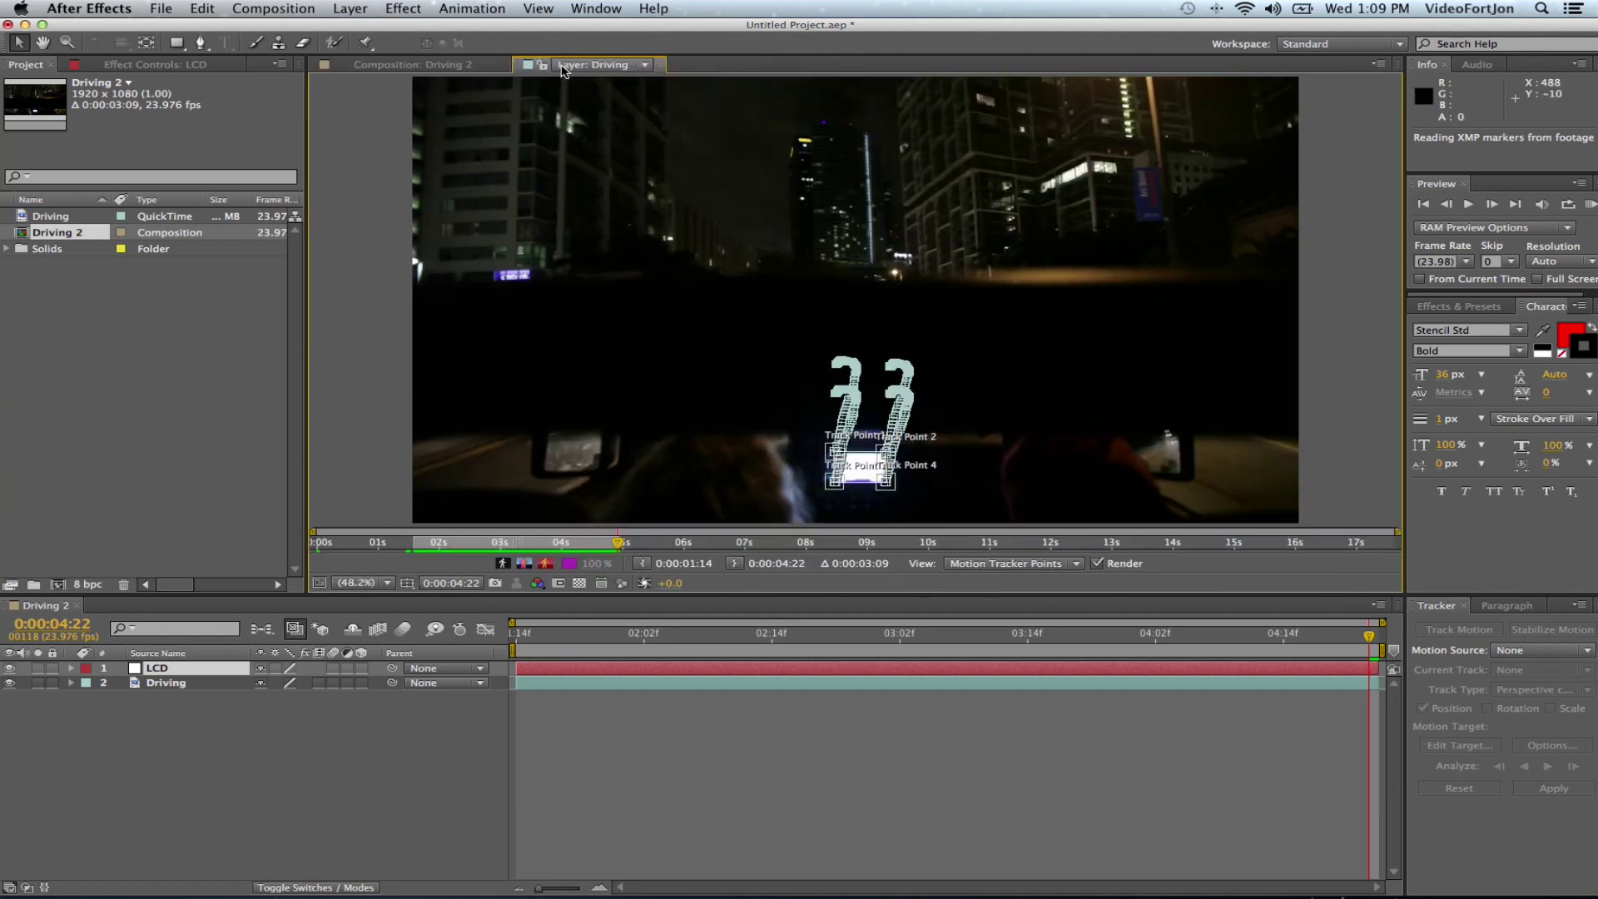
pyautogui.click(1434, 609)
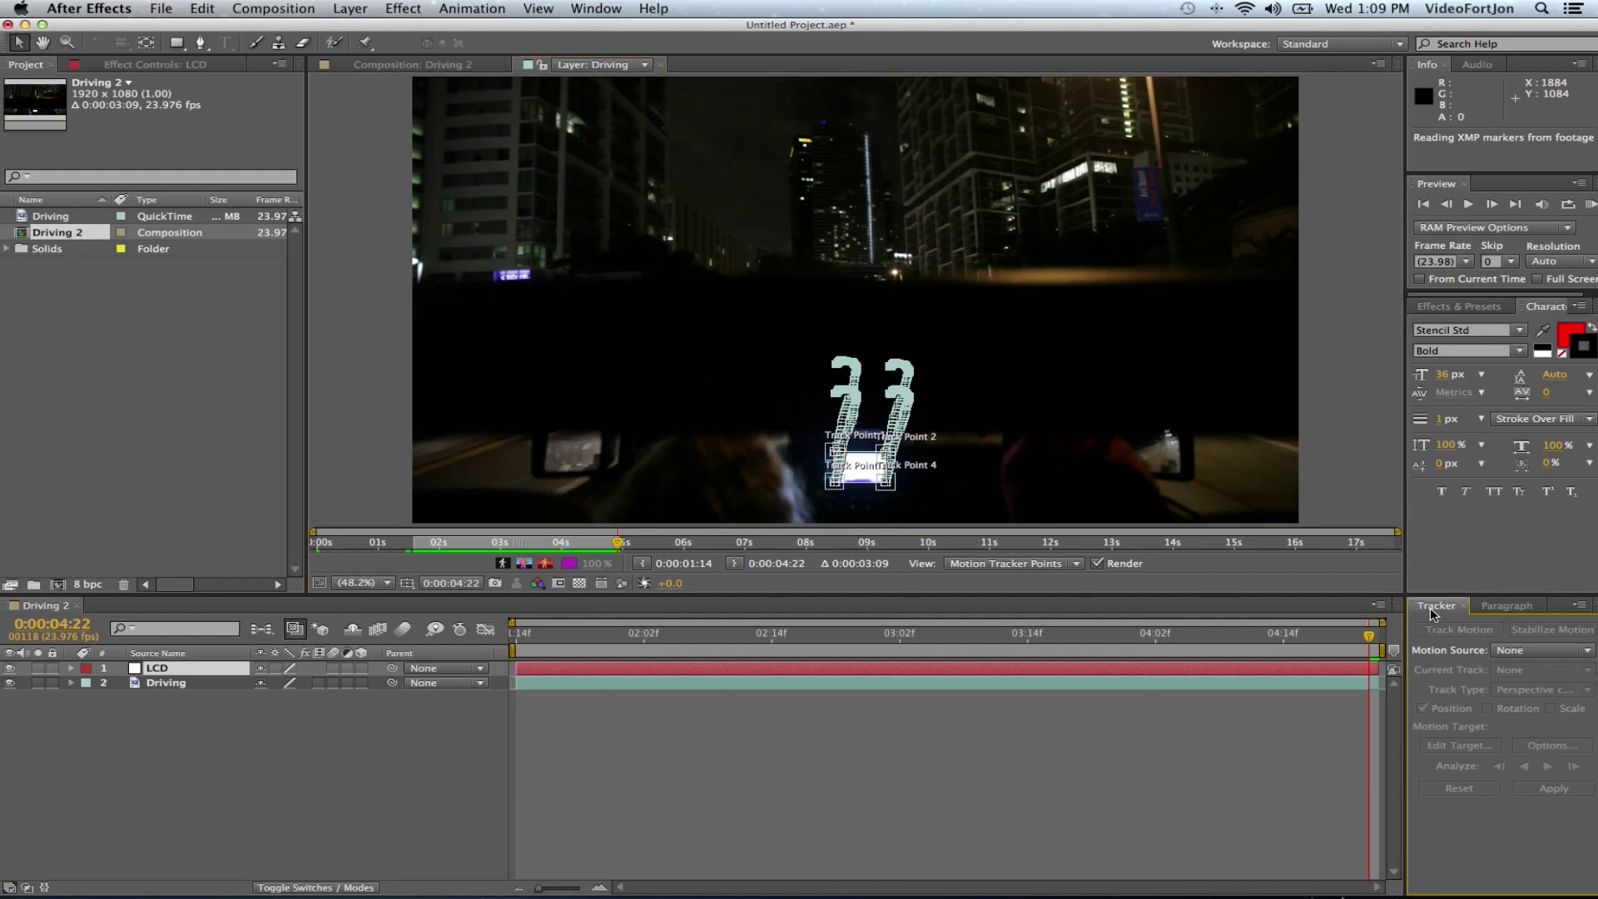
pyautogui.click(142, 687)
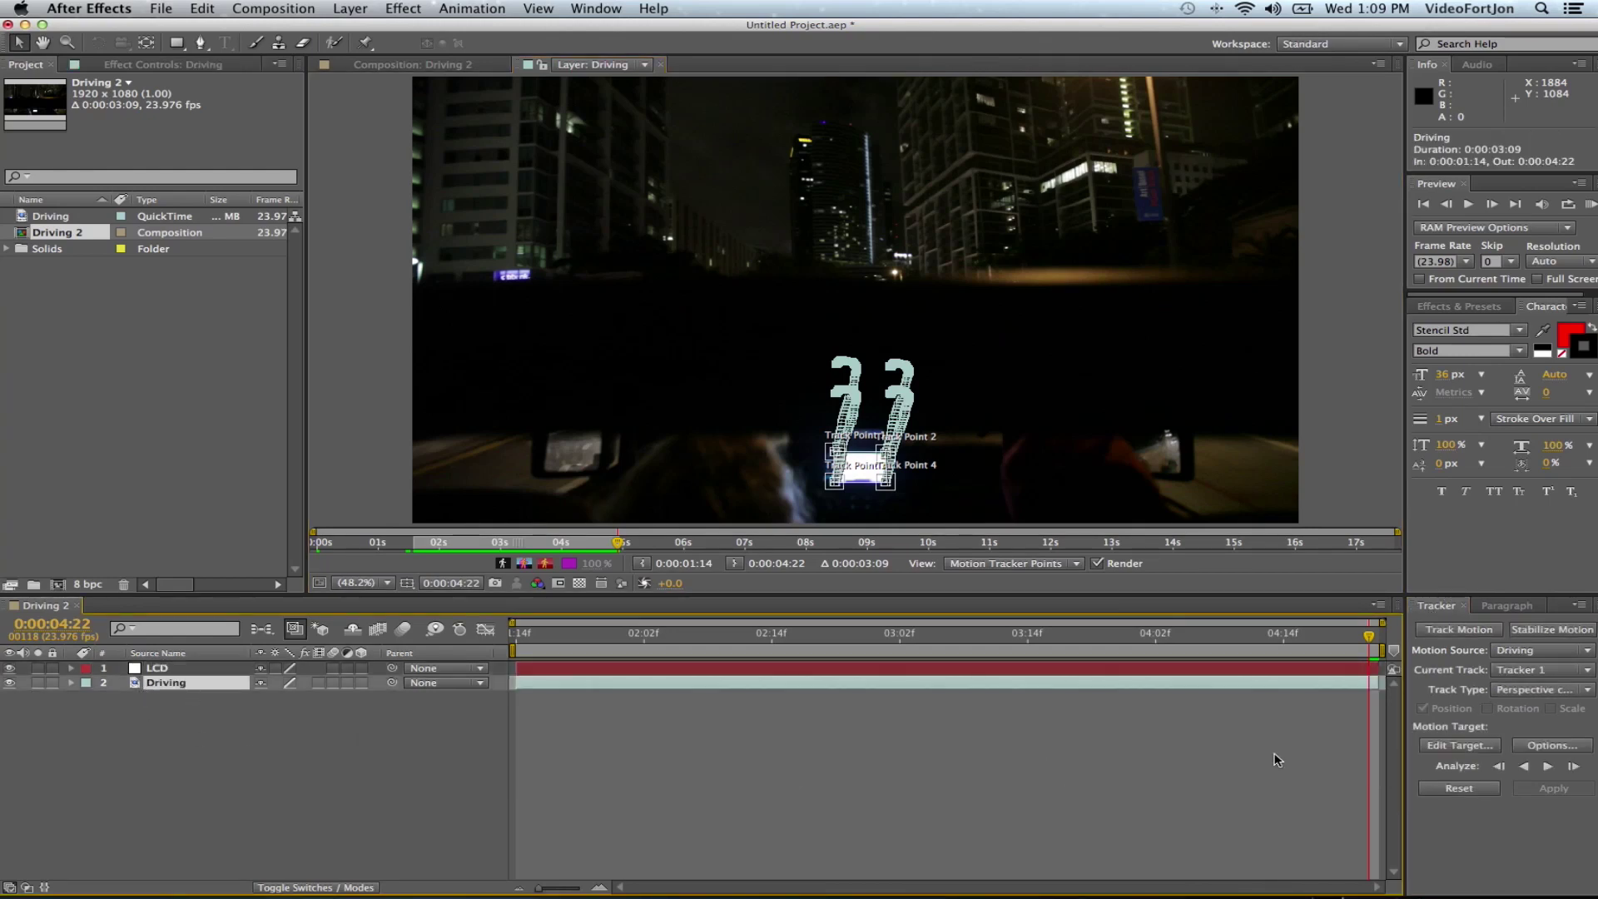
# Set the motion target to the LCD layer and apply the tracked corners to it
pyautogui.click(1454, 747)
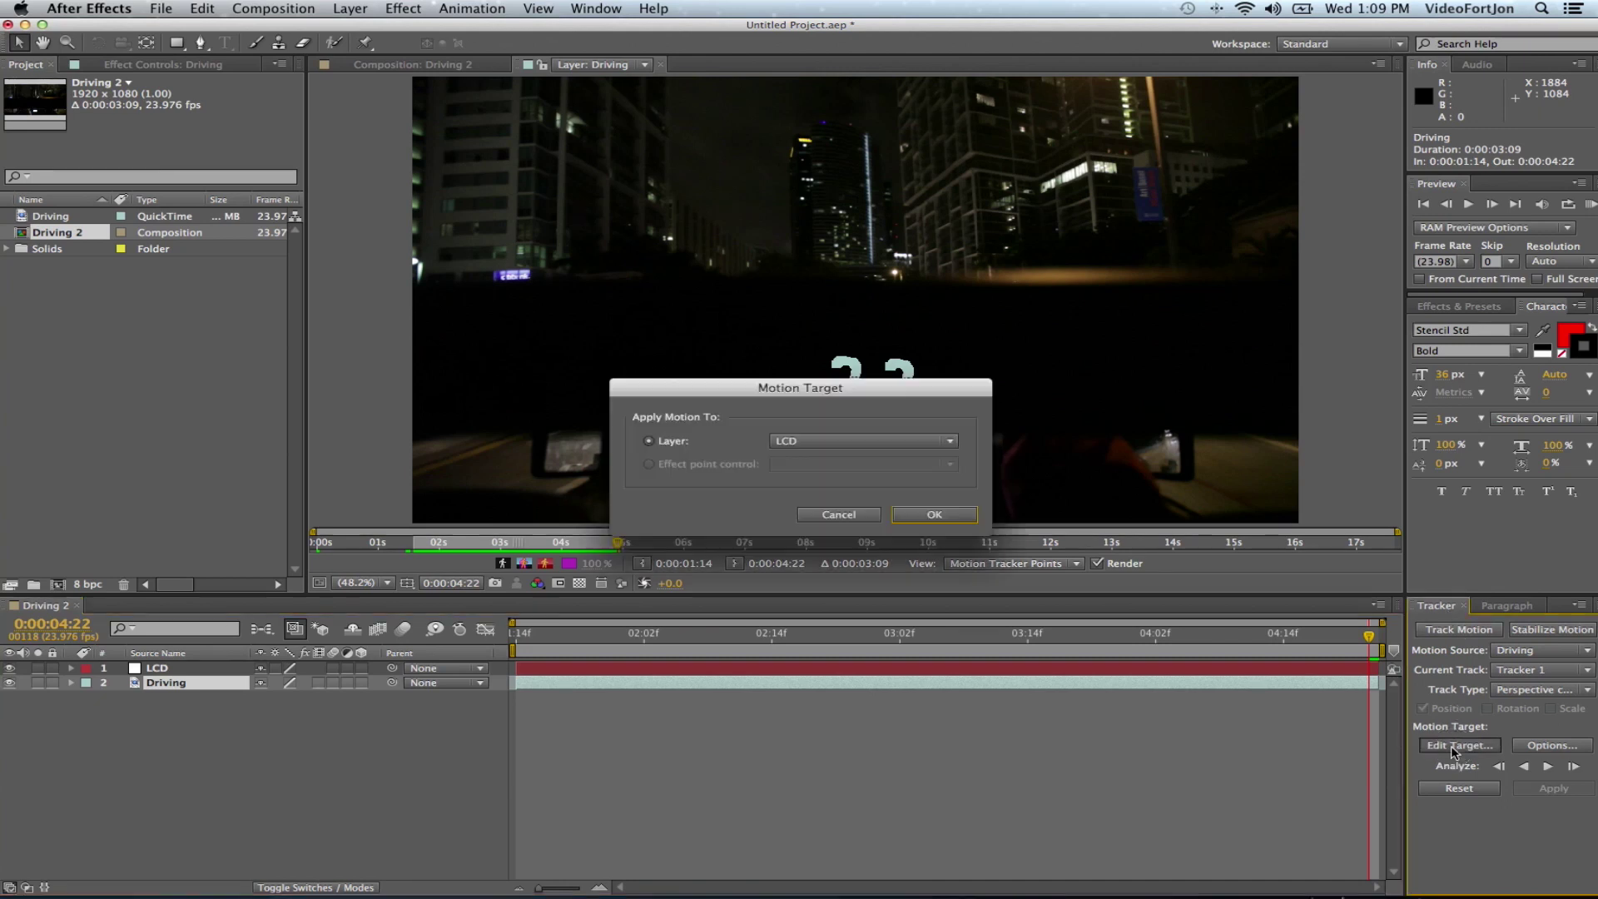
pyautogui.click(784, 445)
pyautogui.click(793, 451)
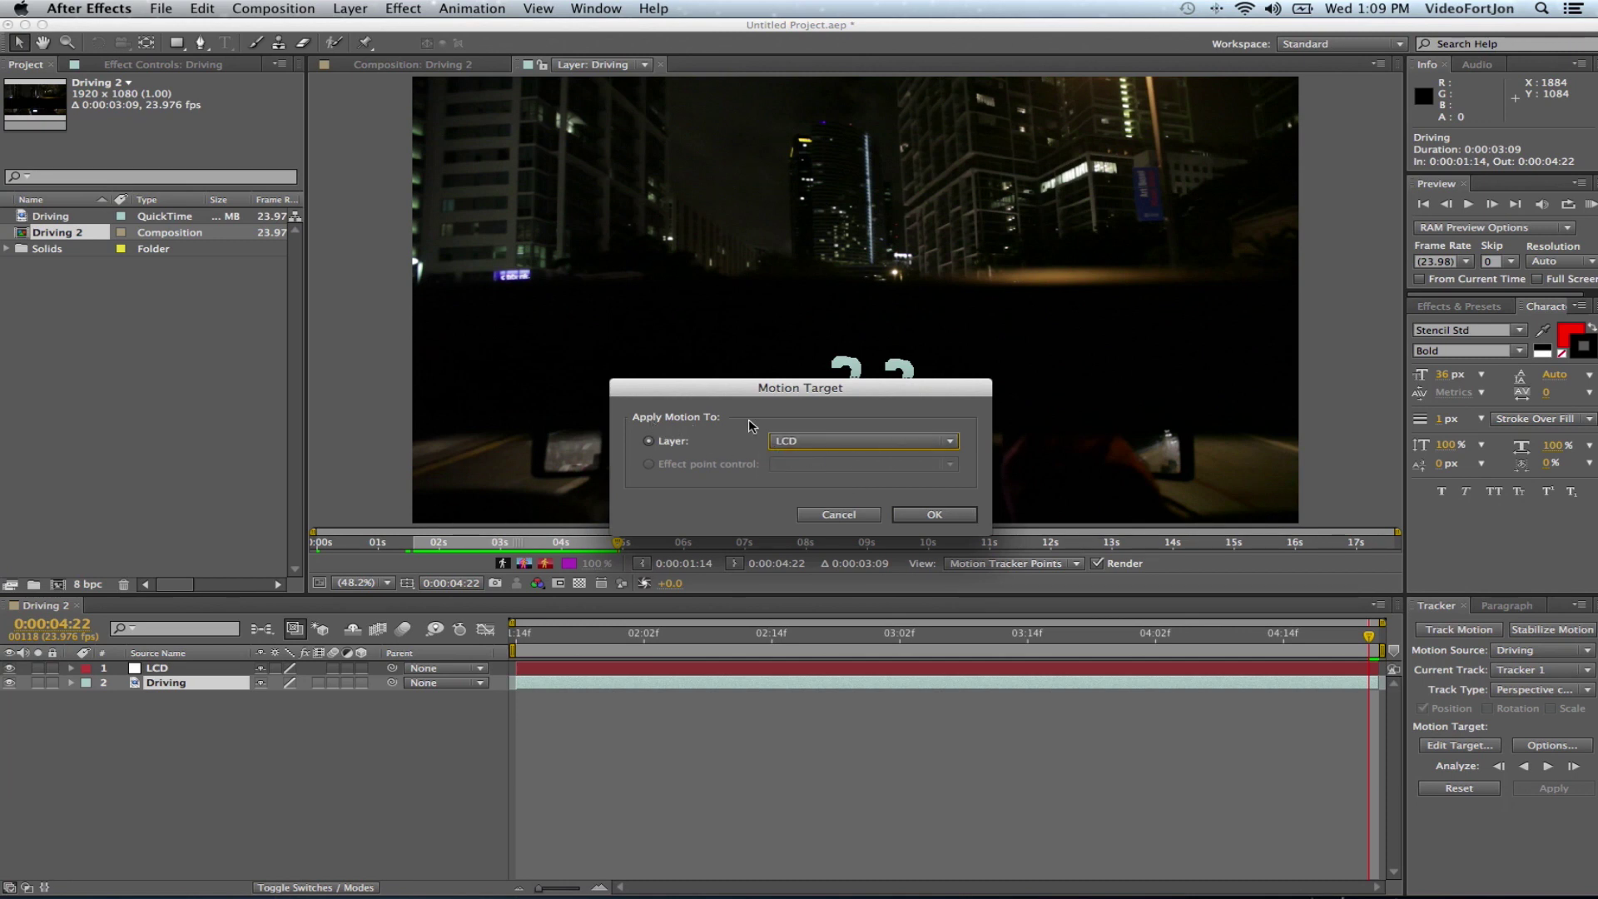
pyautogui.click(936, 520)
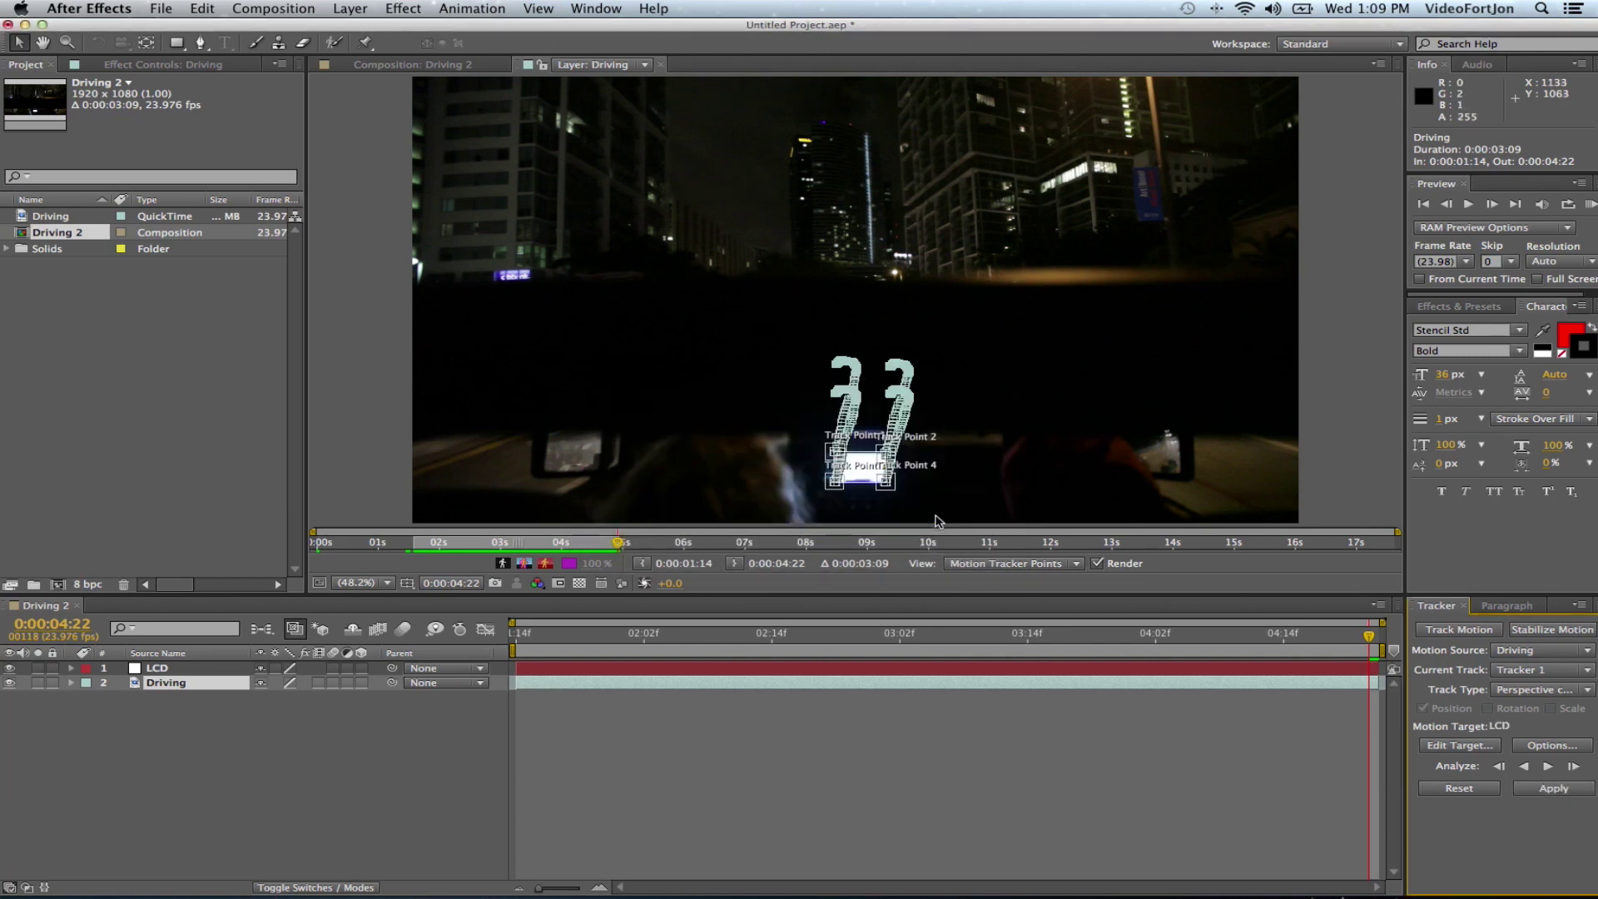
pyautogui.click(1555, 787)
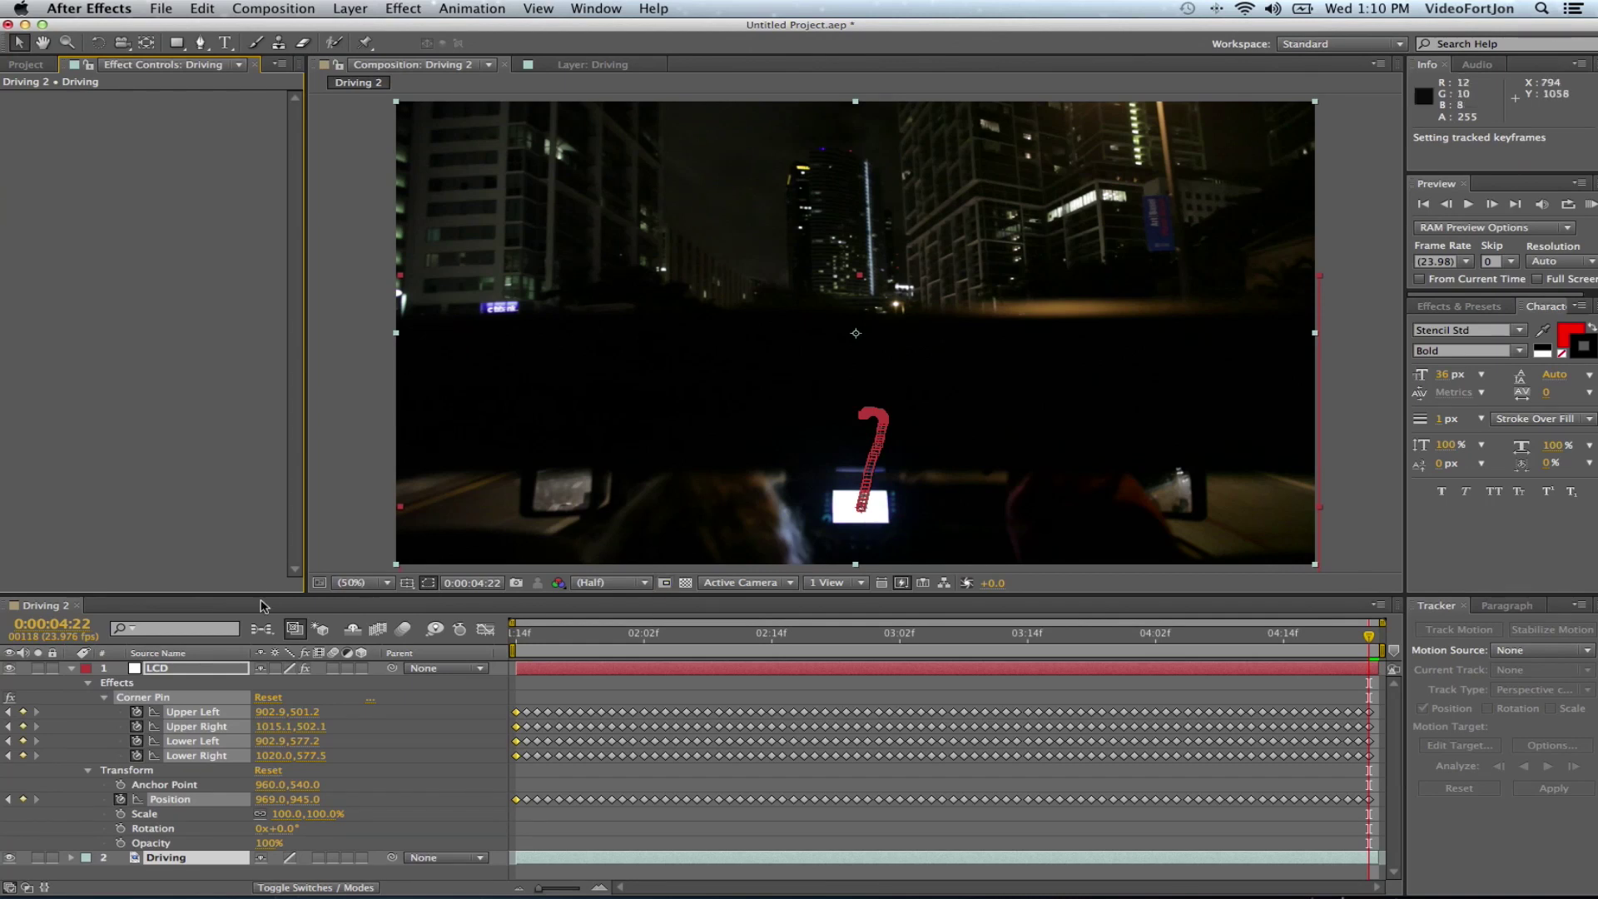
# Preview the white LCD solid locked on the dashboard screen, then stop playback
pyautogui.moveTo(537, 648); pyautogui.dragTo(537, 640)
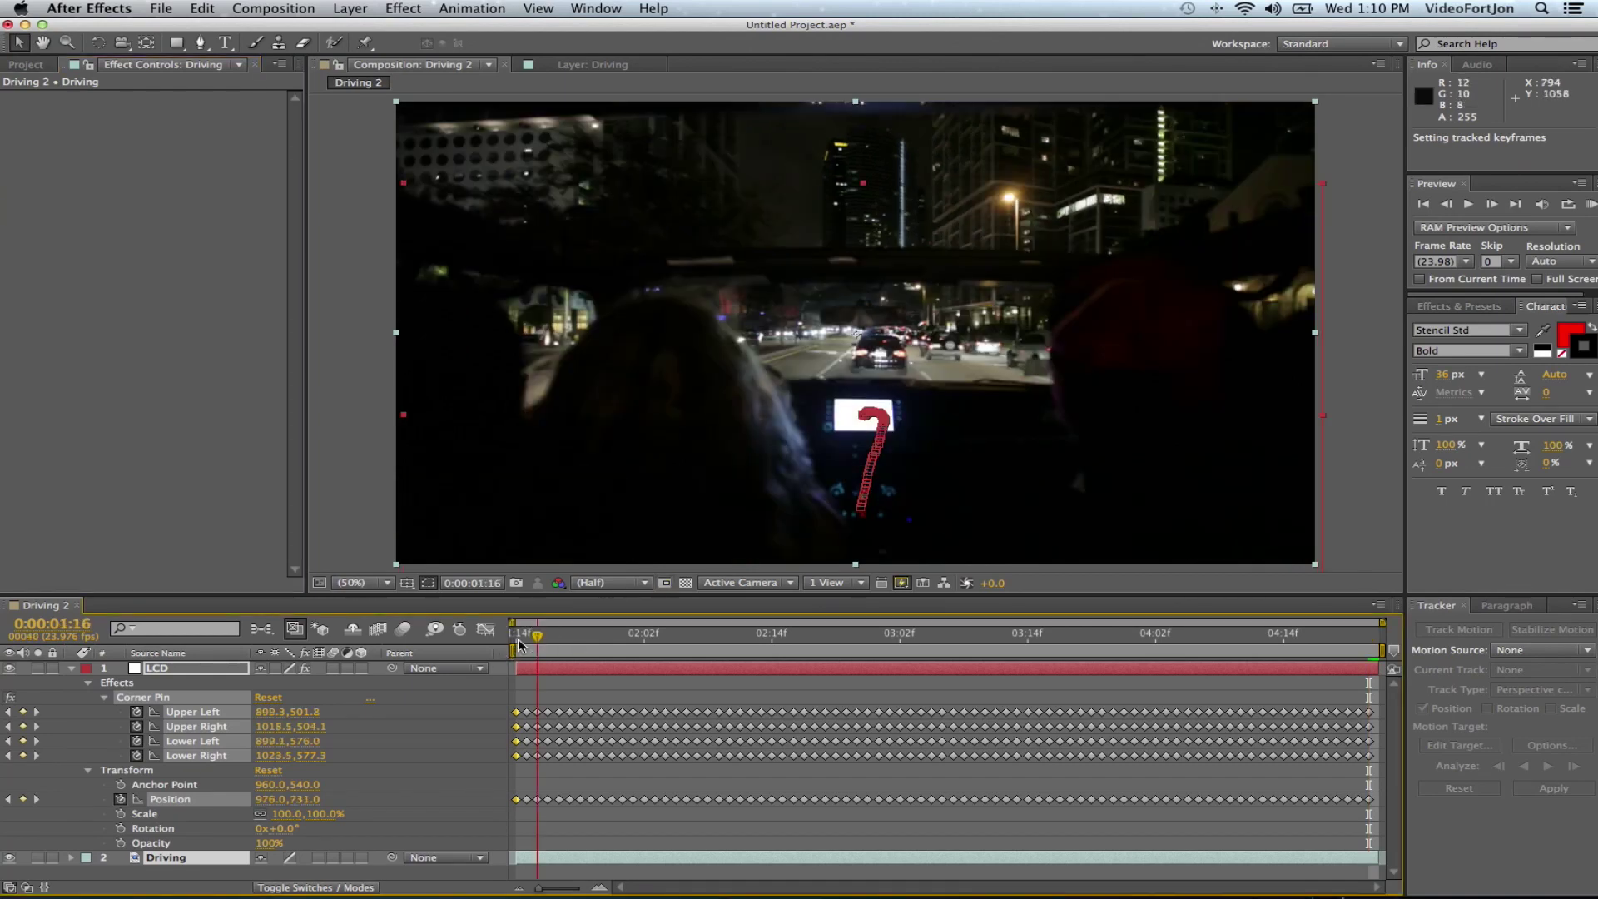
pyautogui.click(1592, 205)
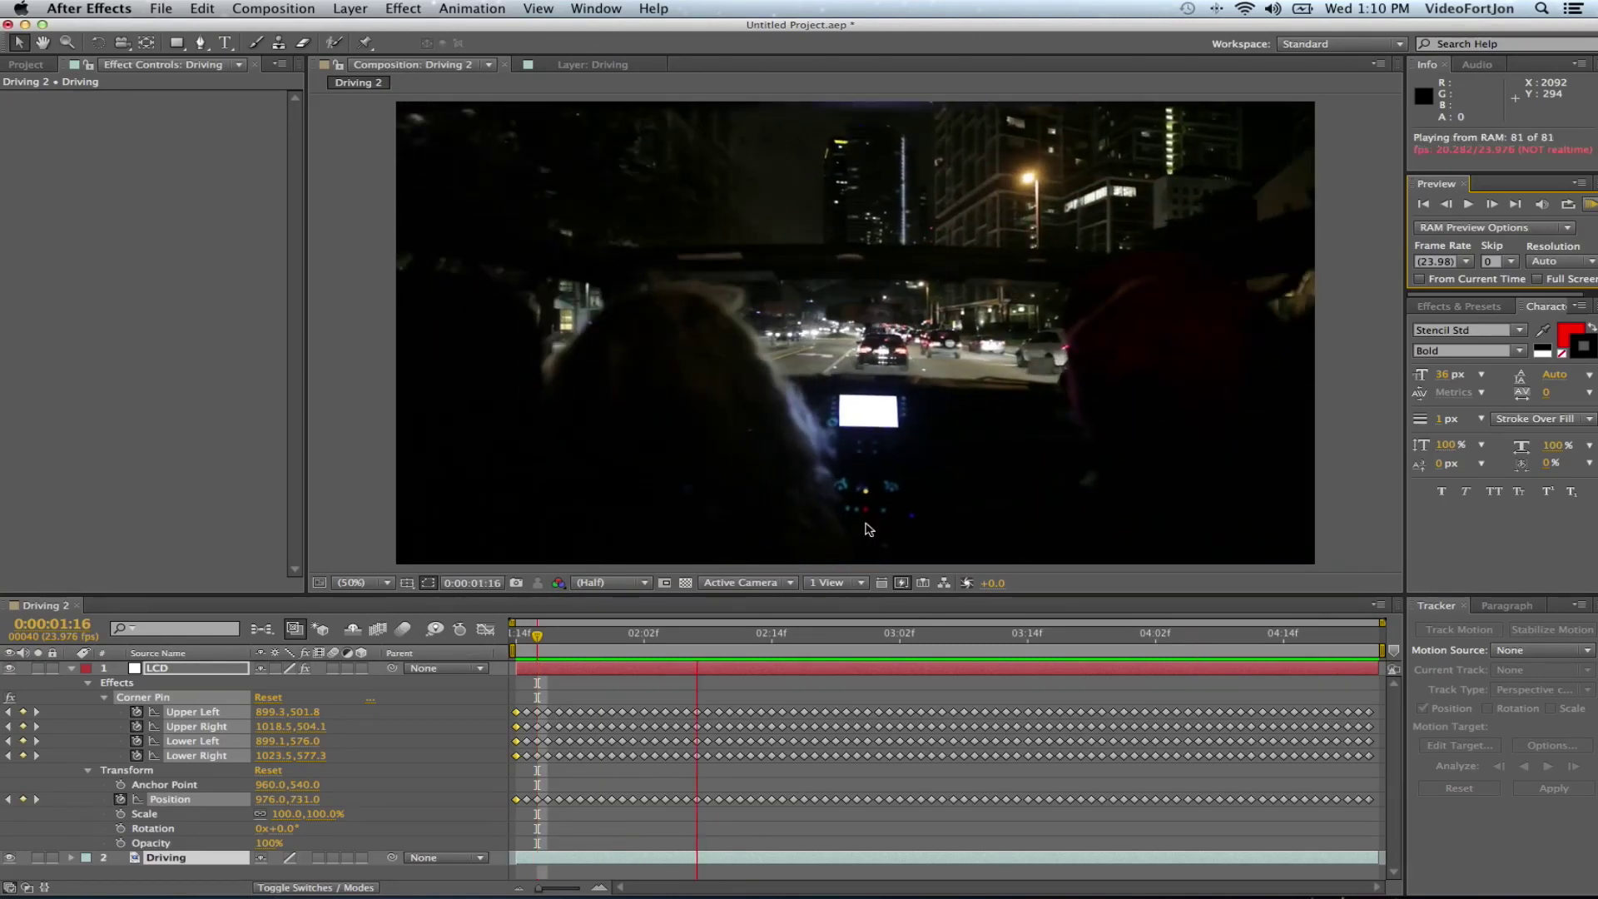
pyautogui.click(167, 670)
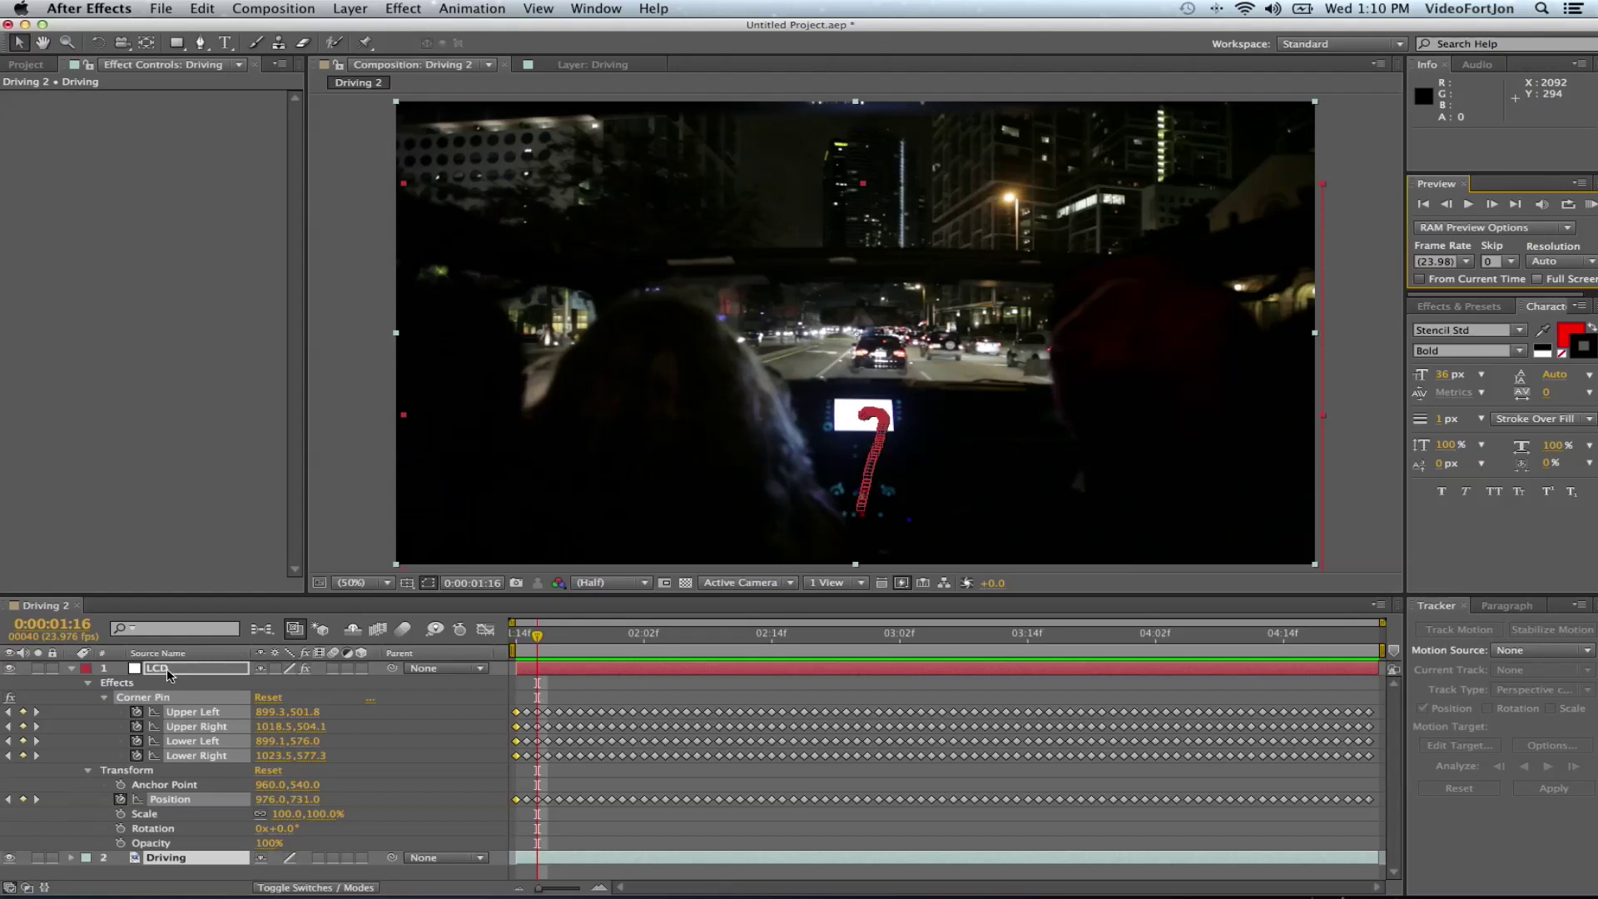
# Collapse the LCD layer's properties and deselect the layers
pyautogui.click(70, 670)
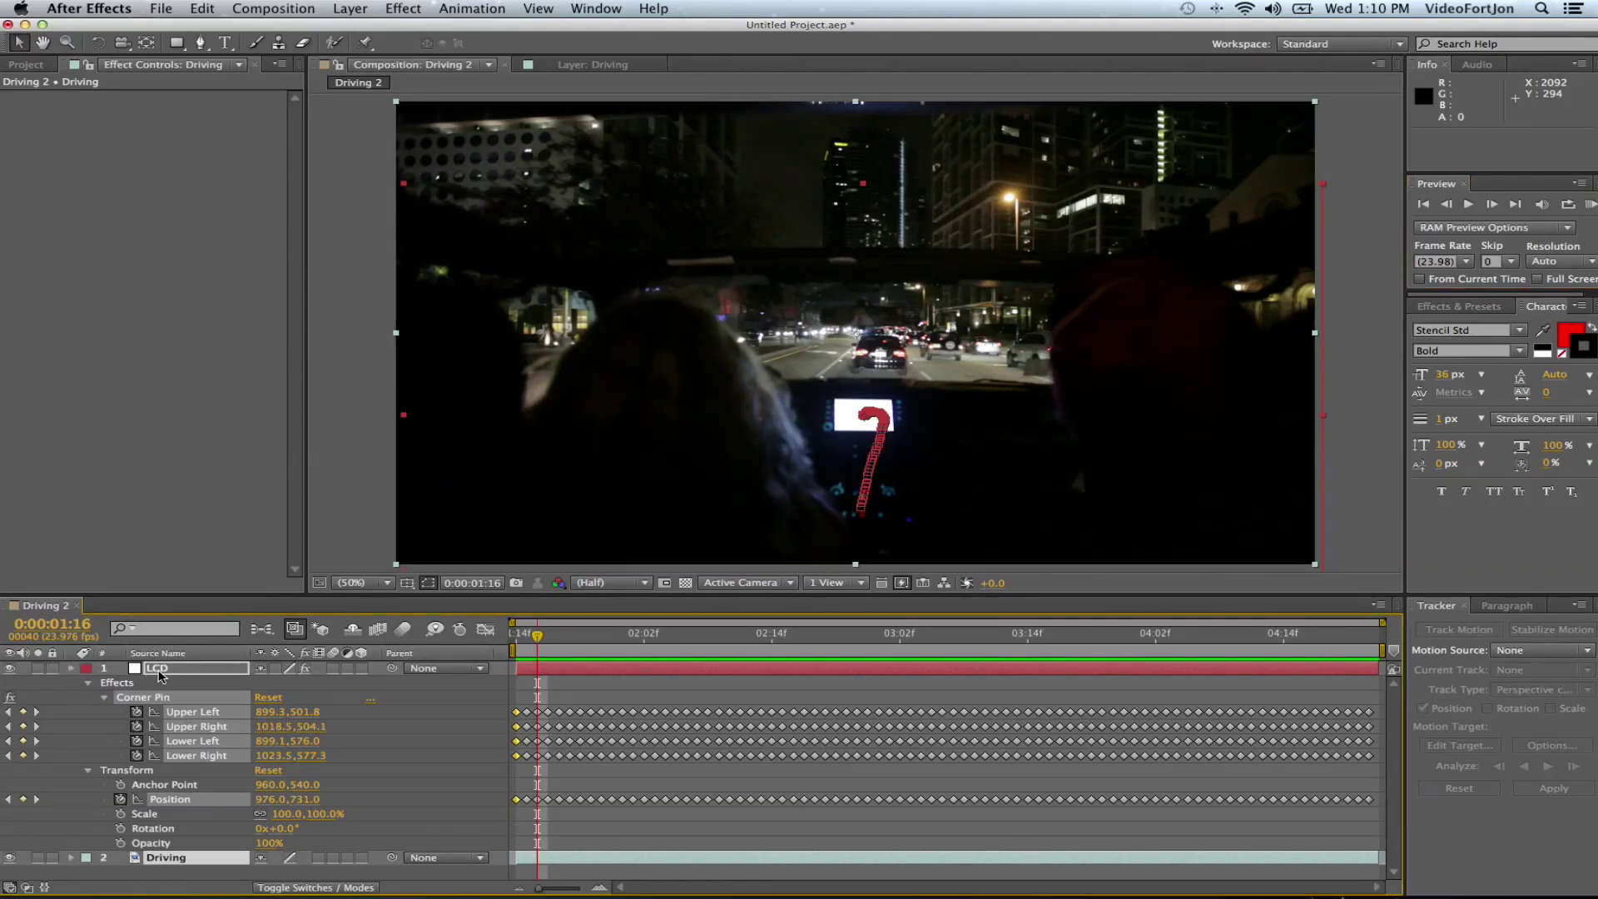
pyautogui.click(156, 731)
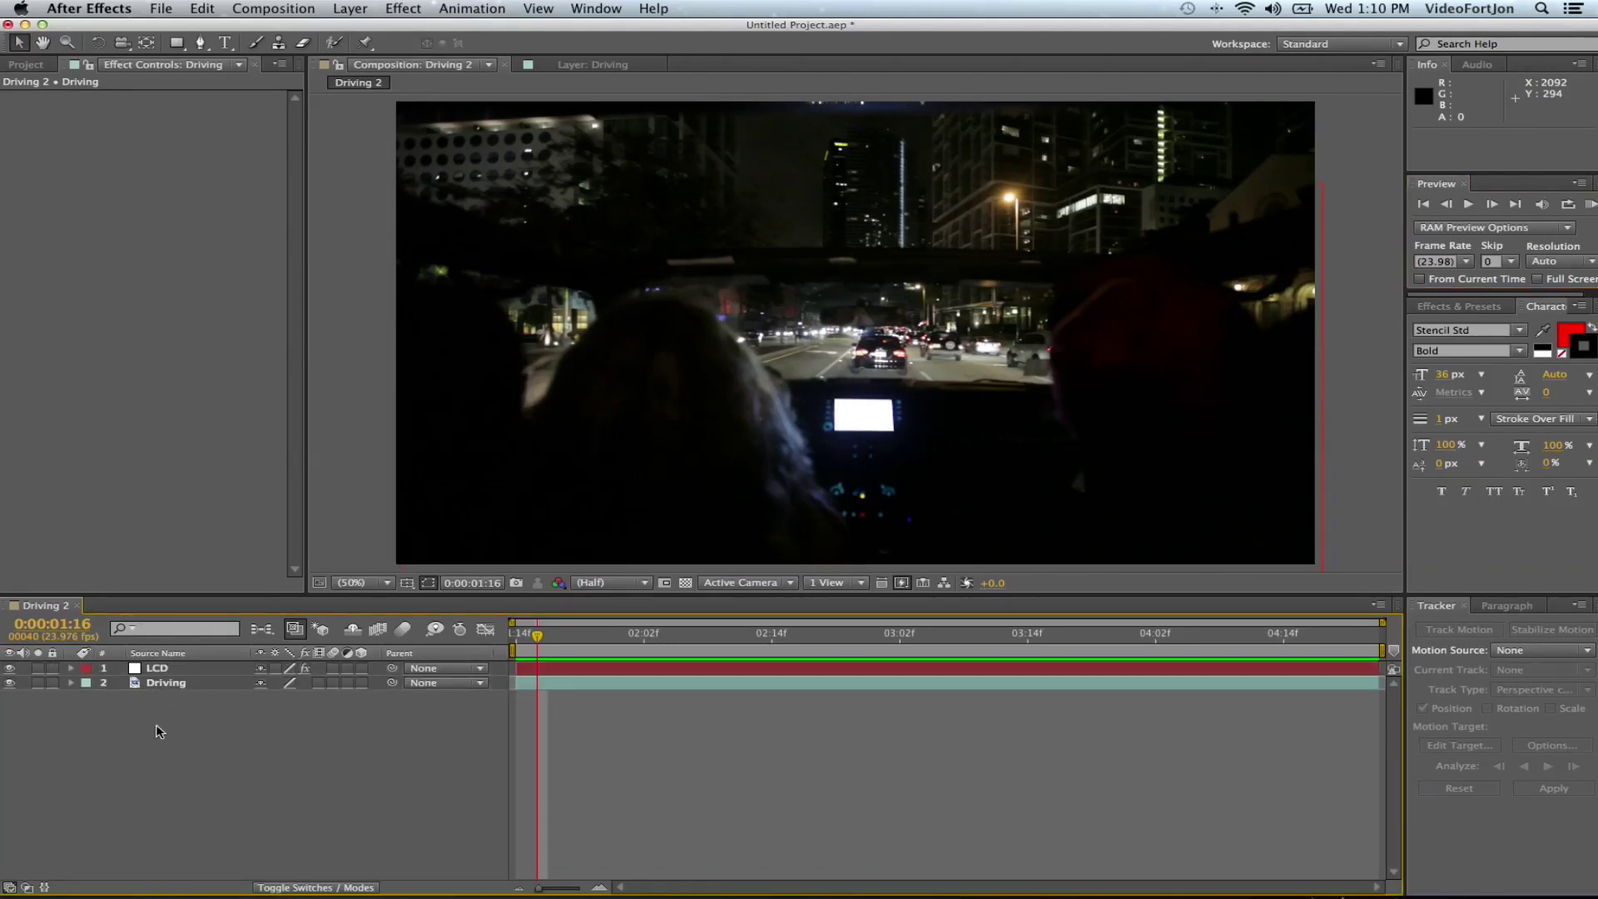
# Pre-compose the LCD layer into LCD Comp 1 and open the new composition
pyautogui.doubleClick(159, 671)
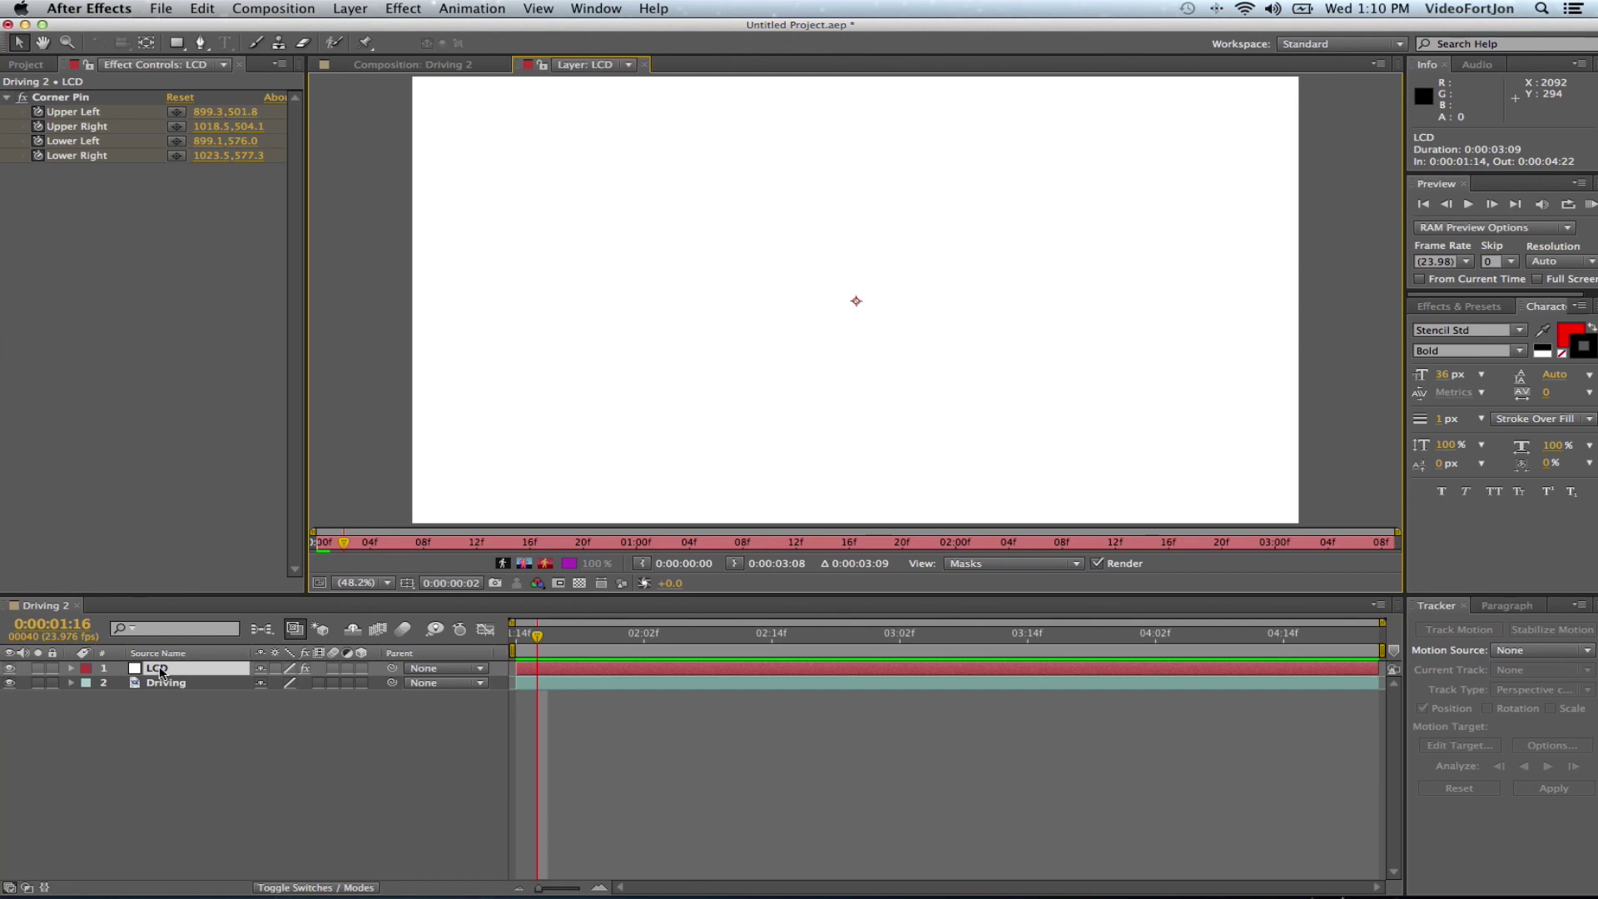
pyautogui.rightClick(158, 674)
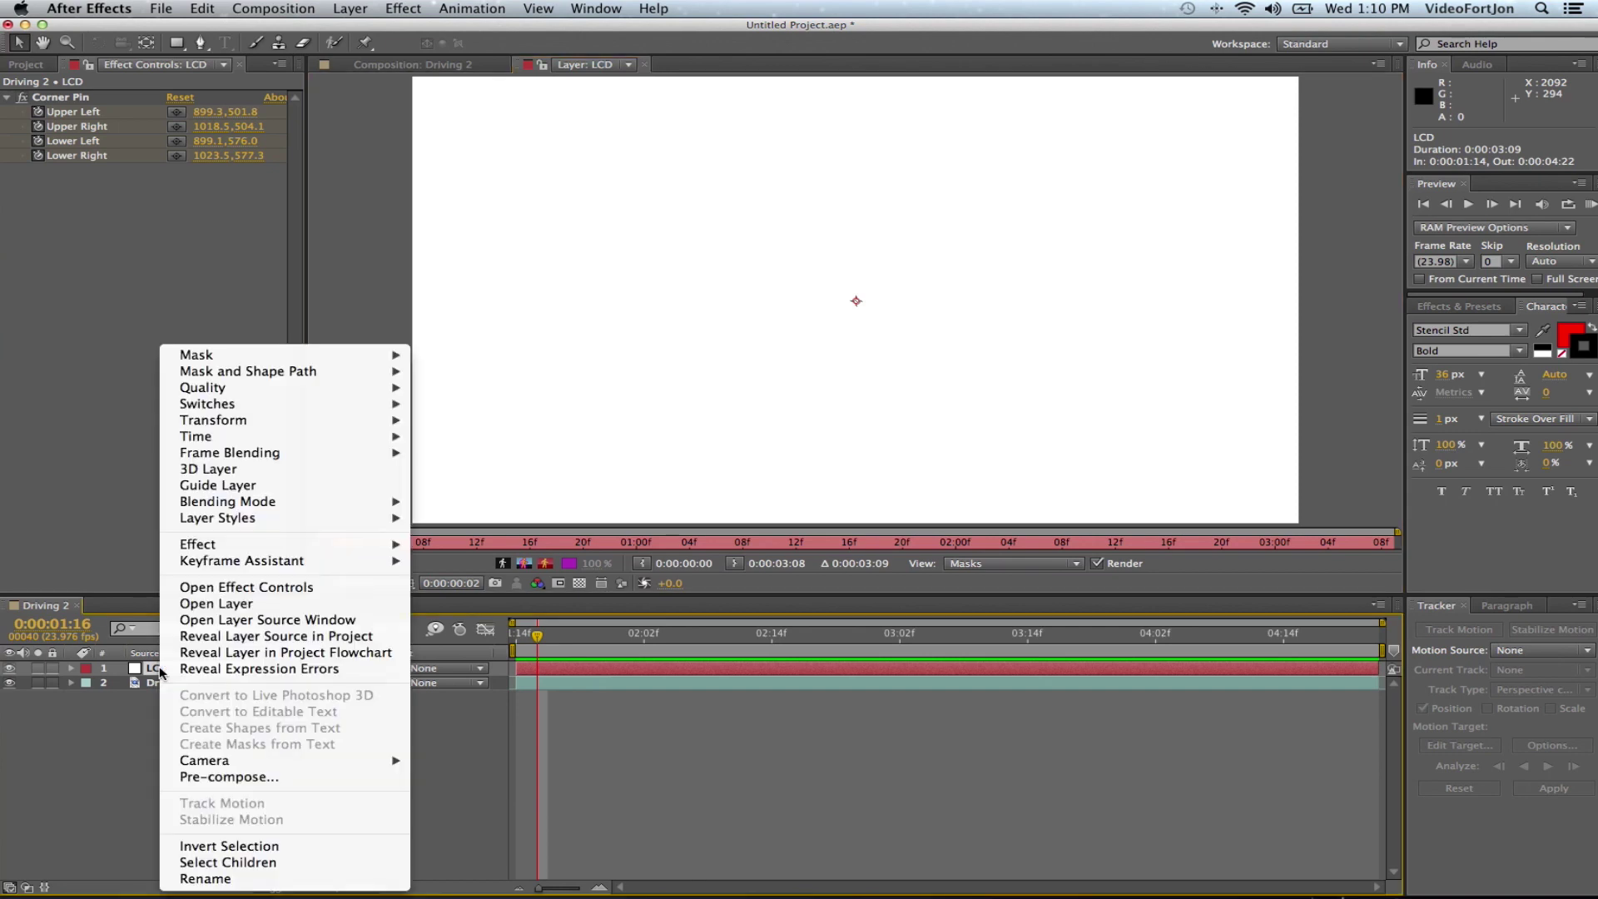
pyautogui.click(228, 778)
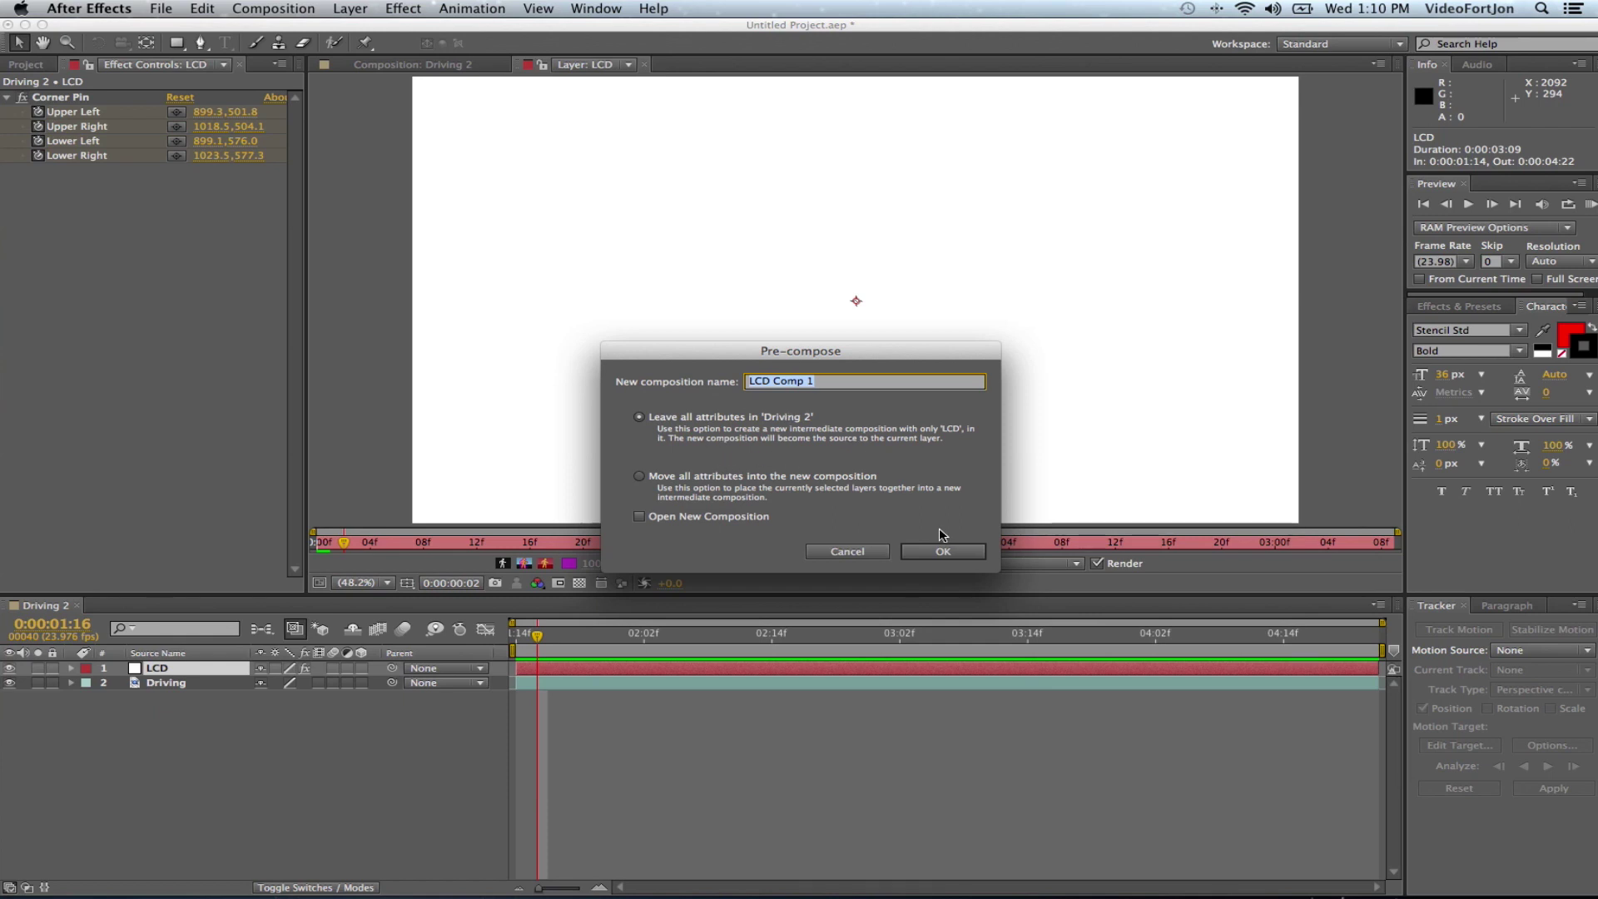
pyautogui.click(944, 554)
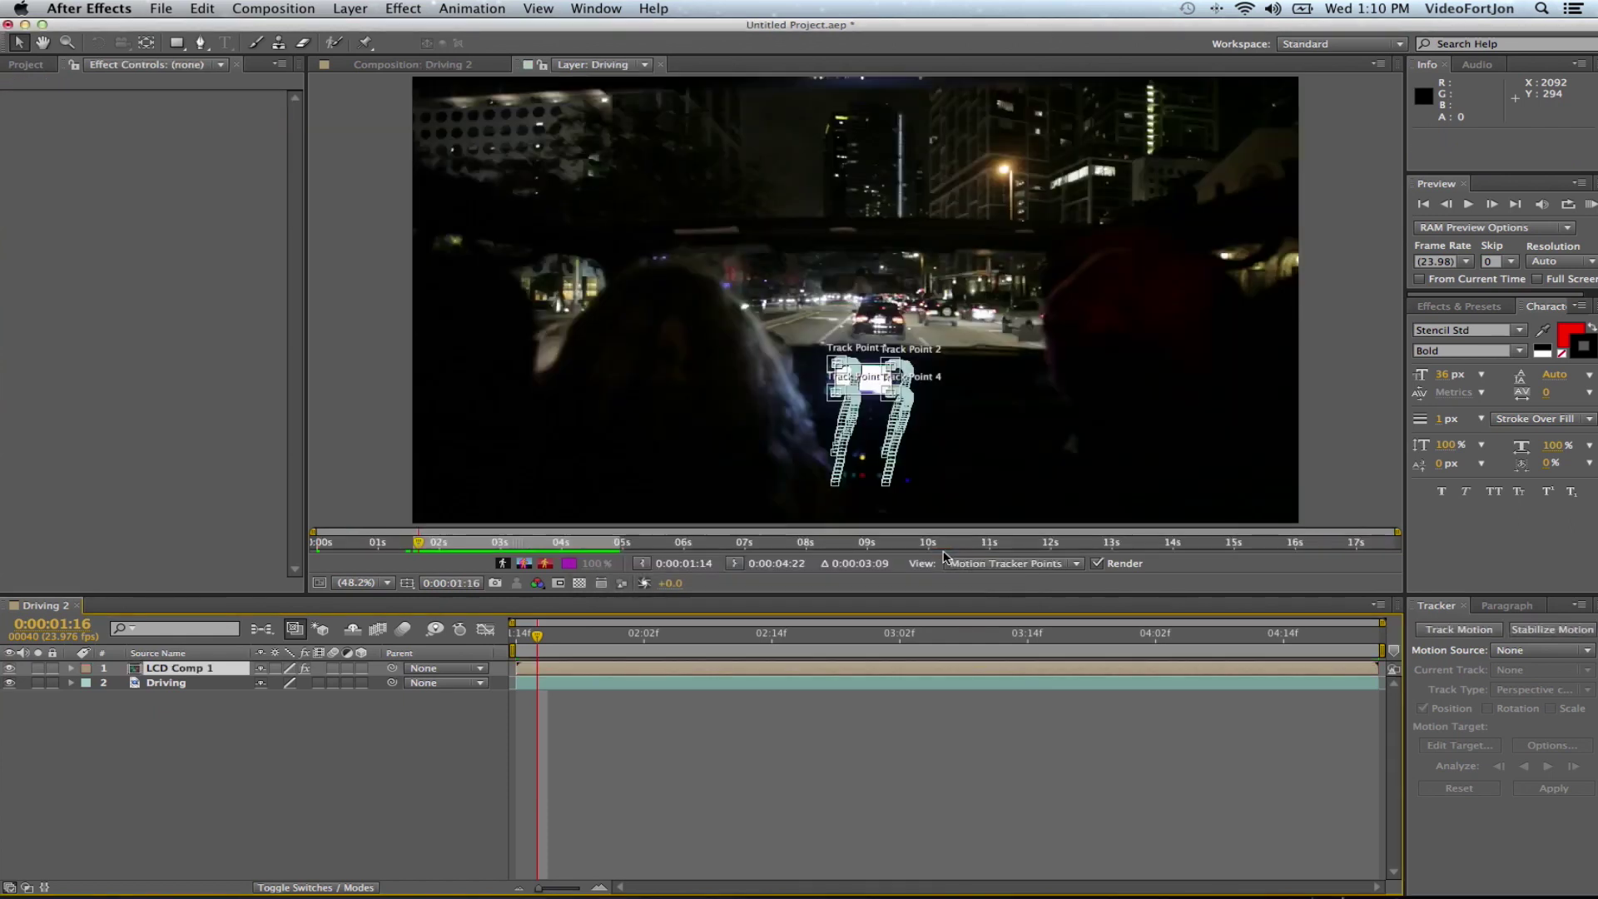
pyautogui.doubleClick(141, 675)
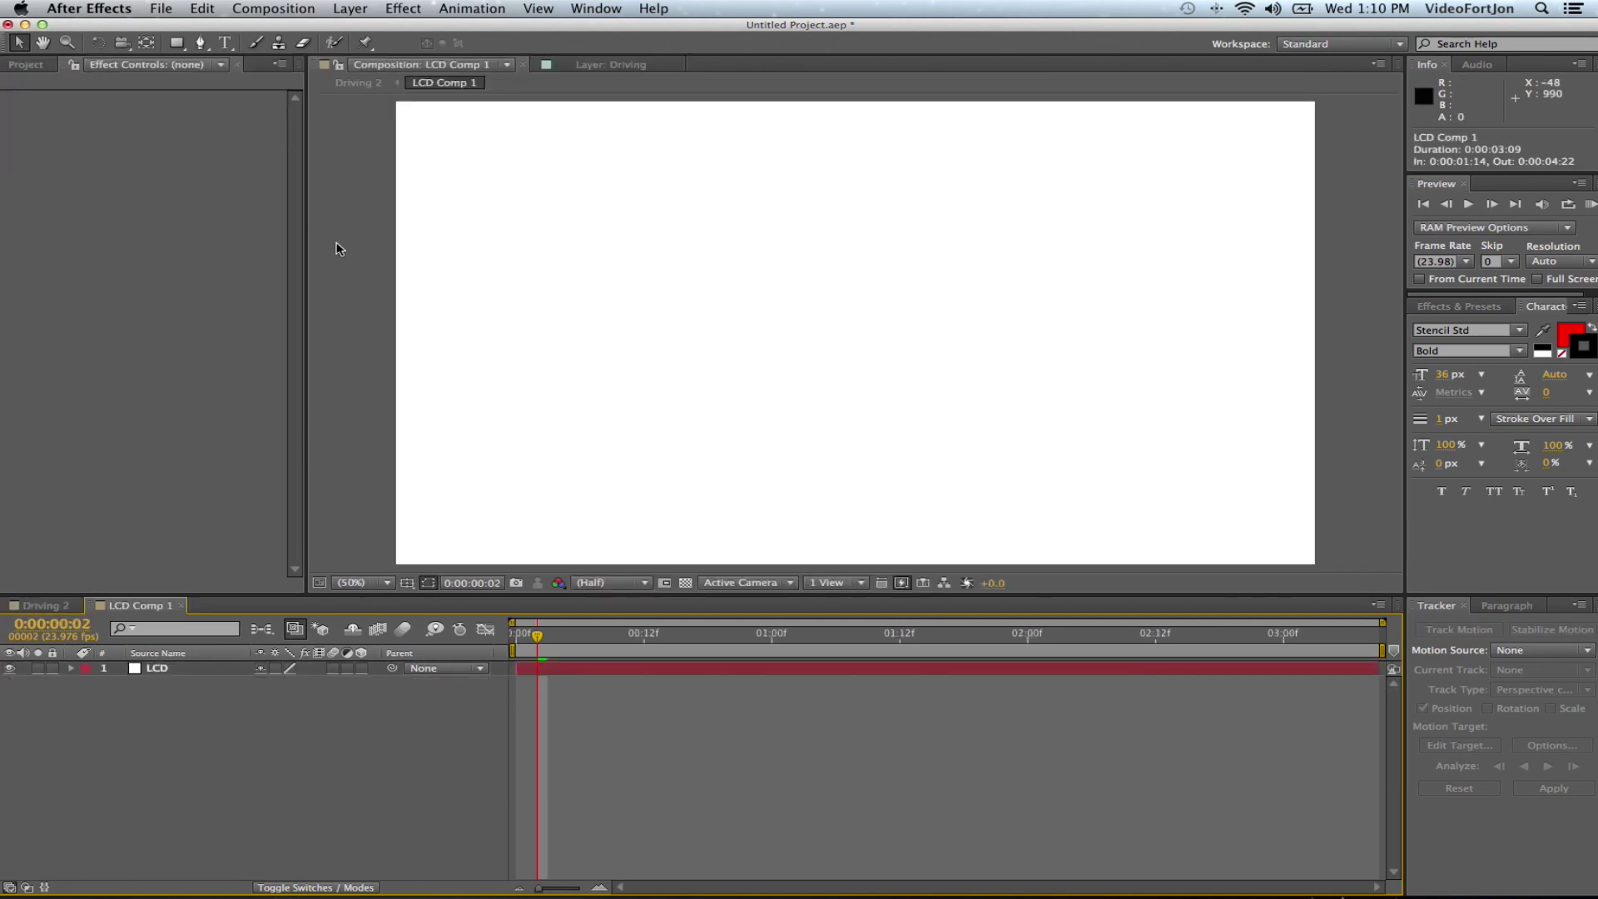
# Add a new text layer reading VIDEOFORT.COM in LCD Comp 1
pyautogui.click(351, 9)
pyautogui.moveTo(362, 29)
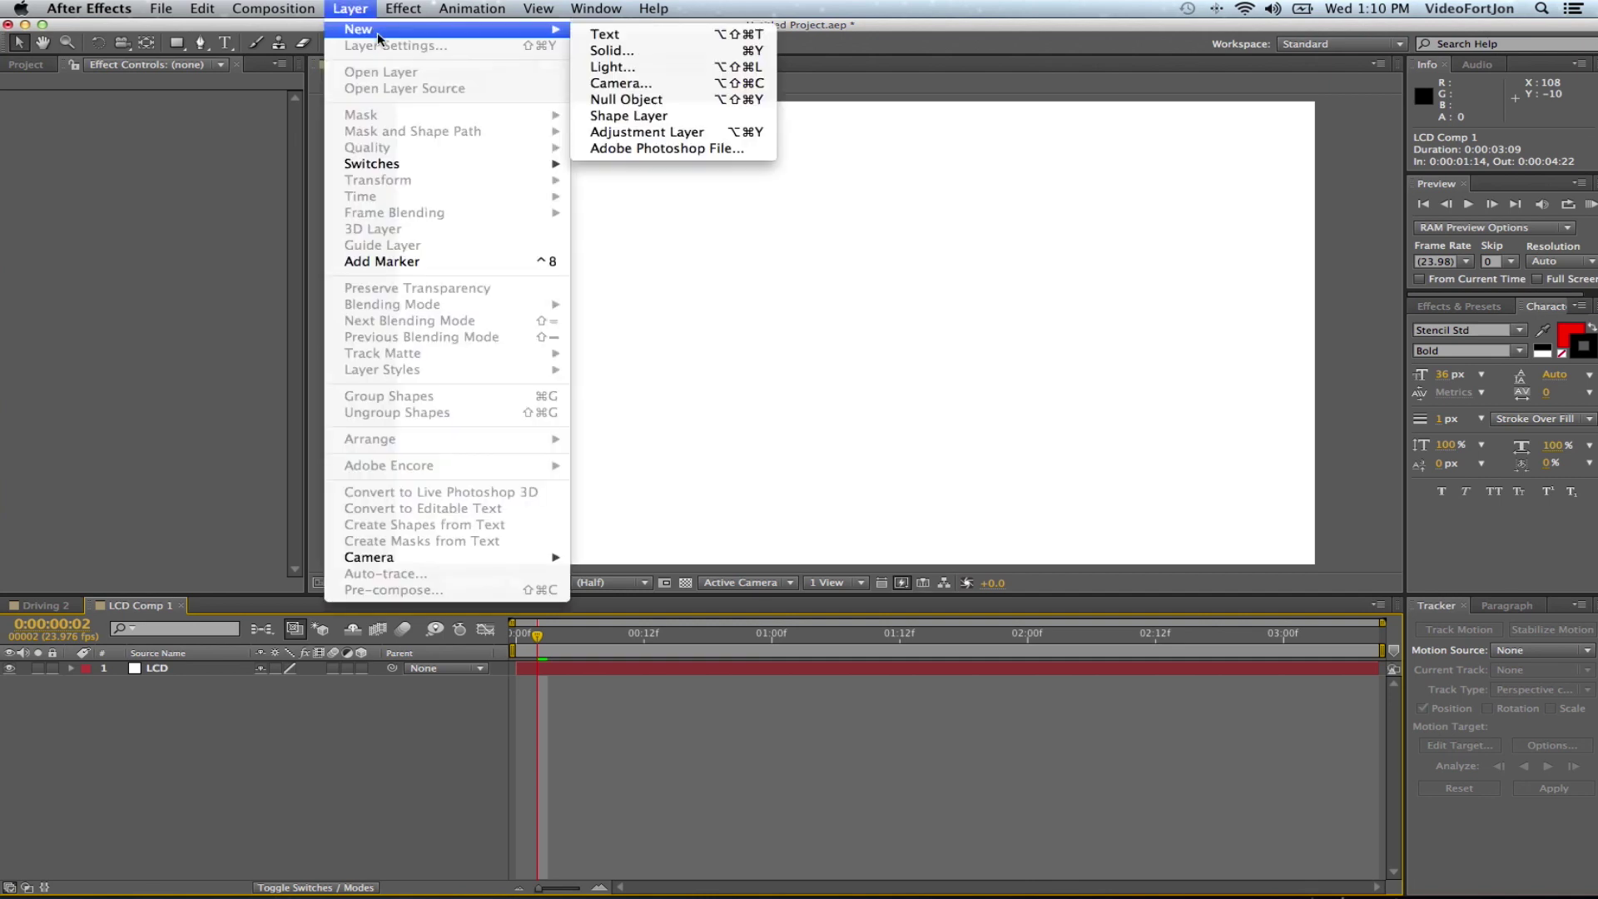
pyautogui.click(609, 35)
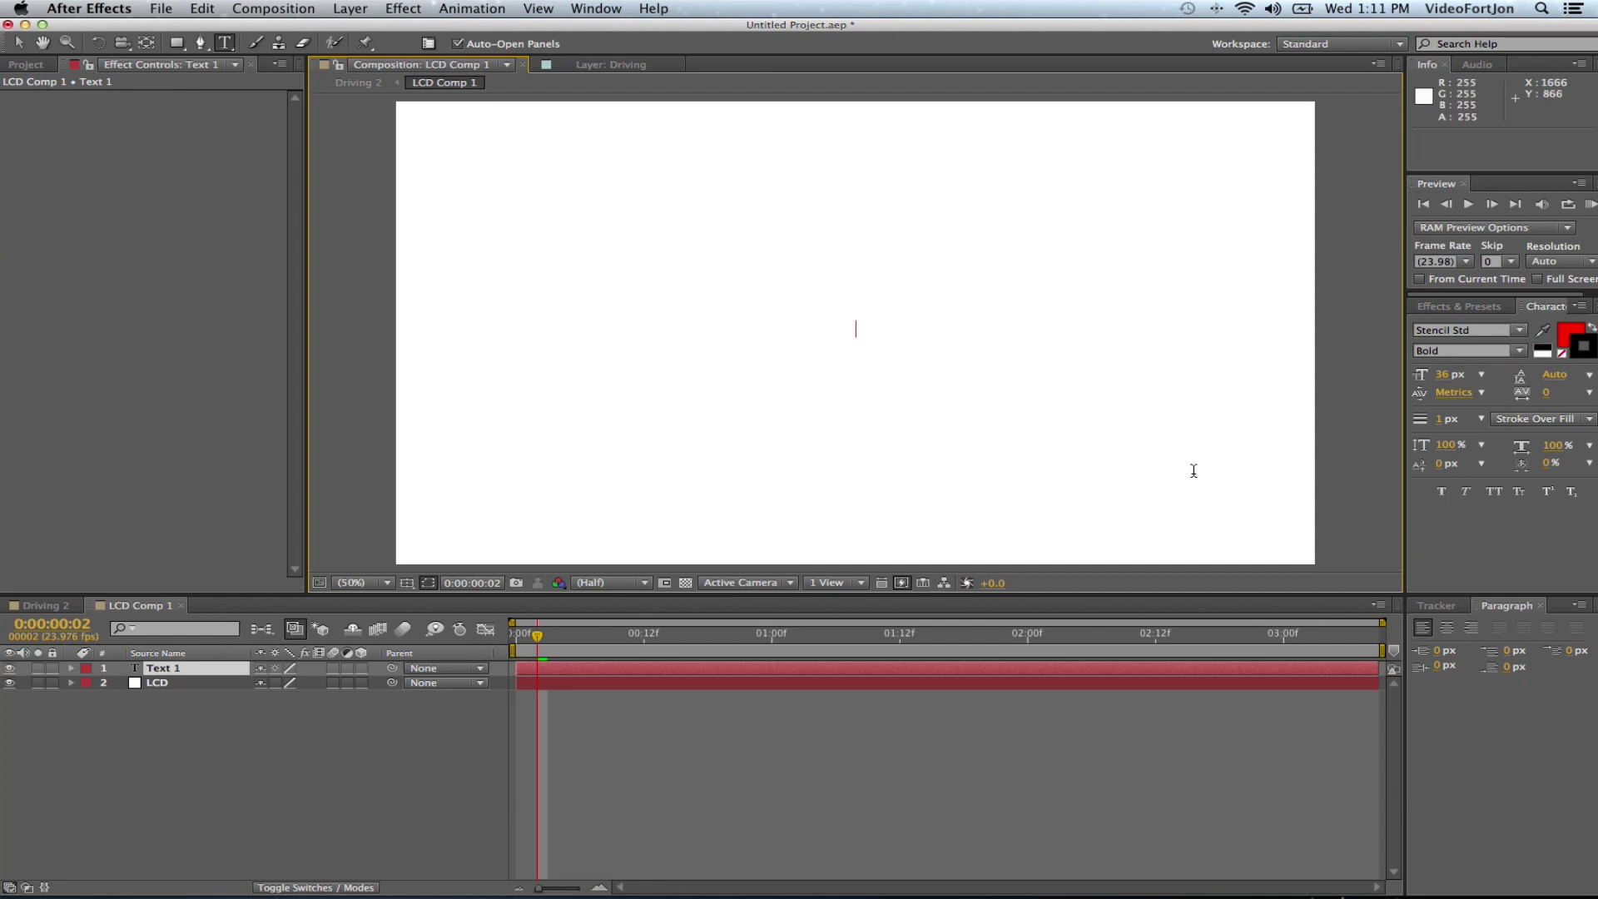
pyautogui.write('VID ')
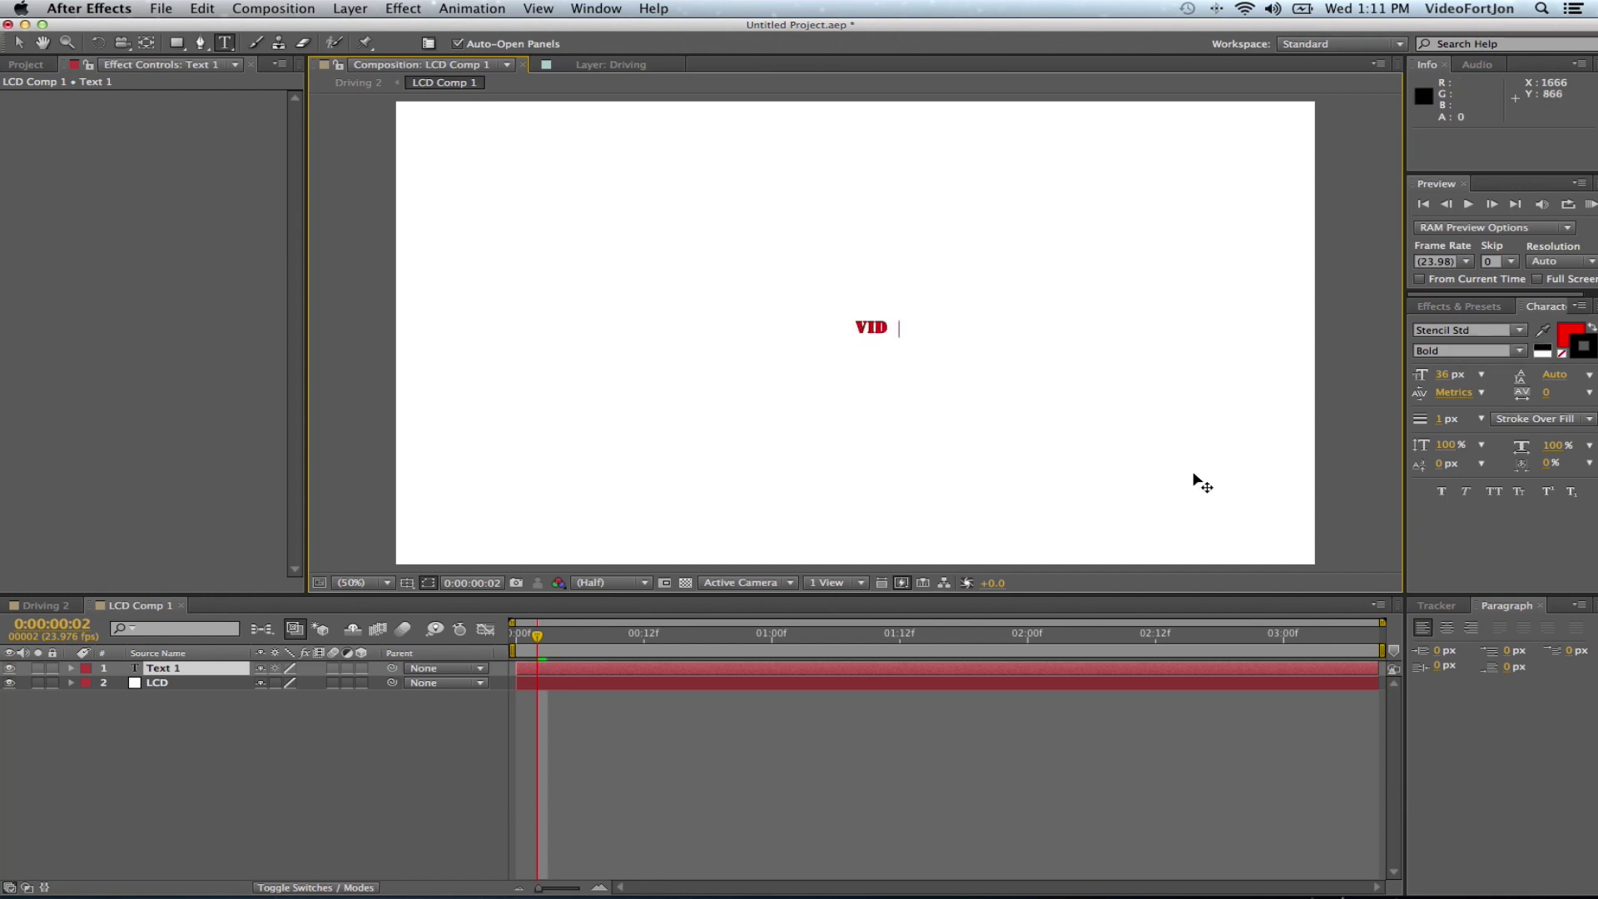
pyautogui.write('EOFO')
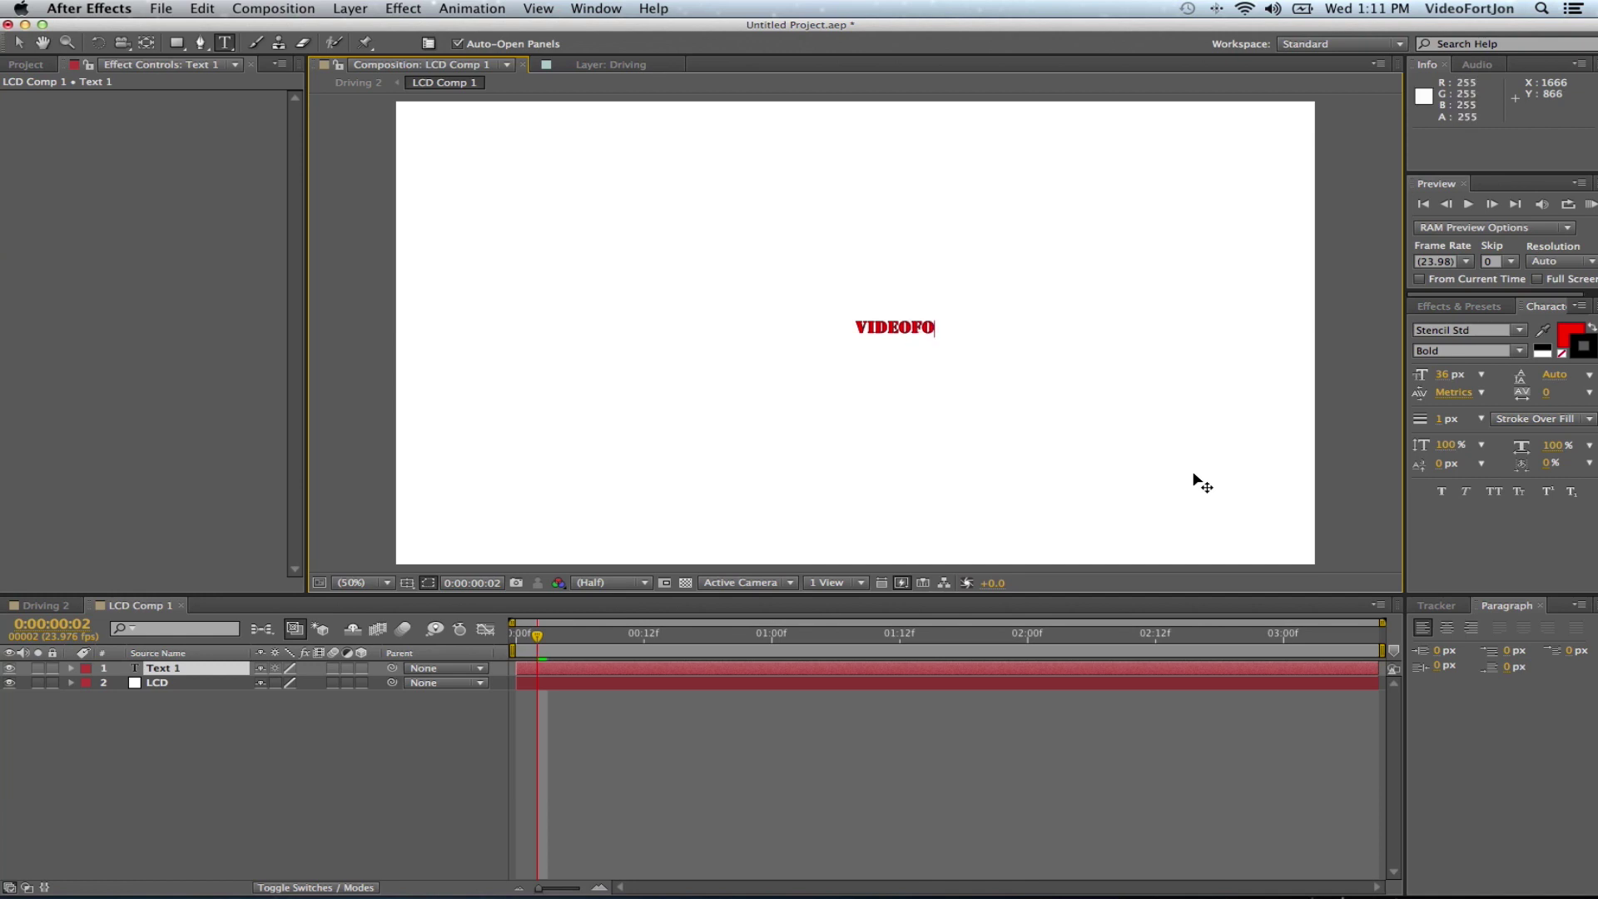
pyautogui.write('RT.COM')
pyautogui.click(21, 42)
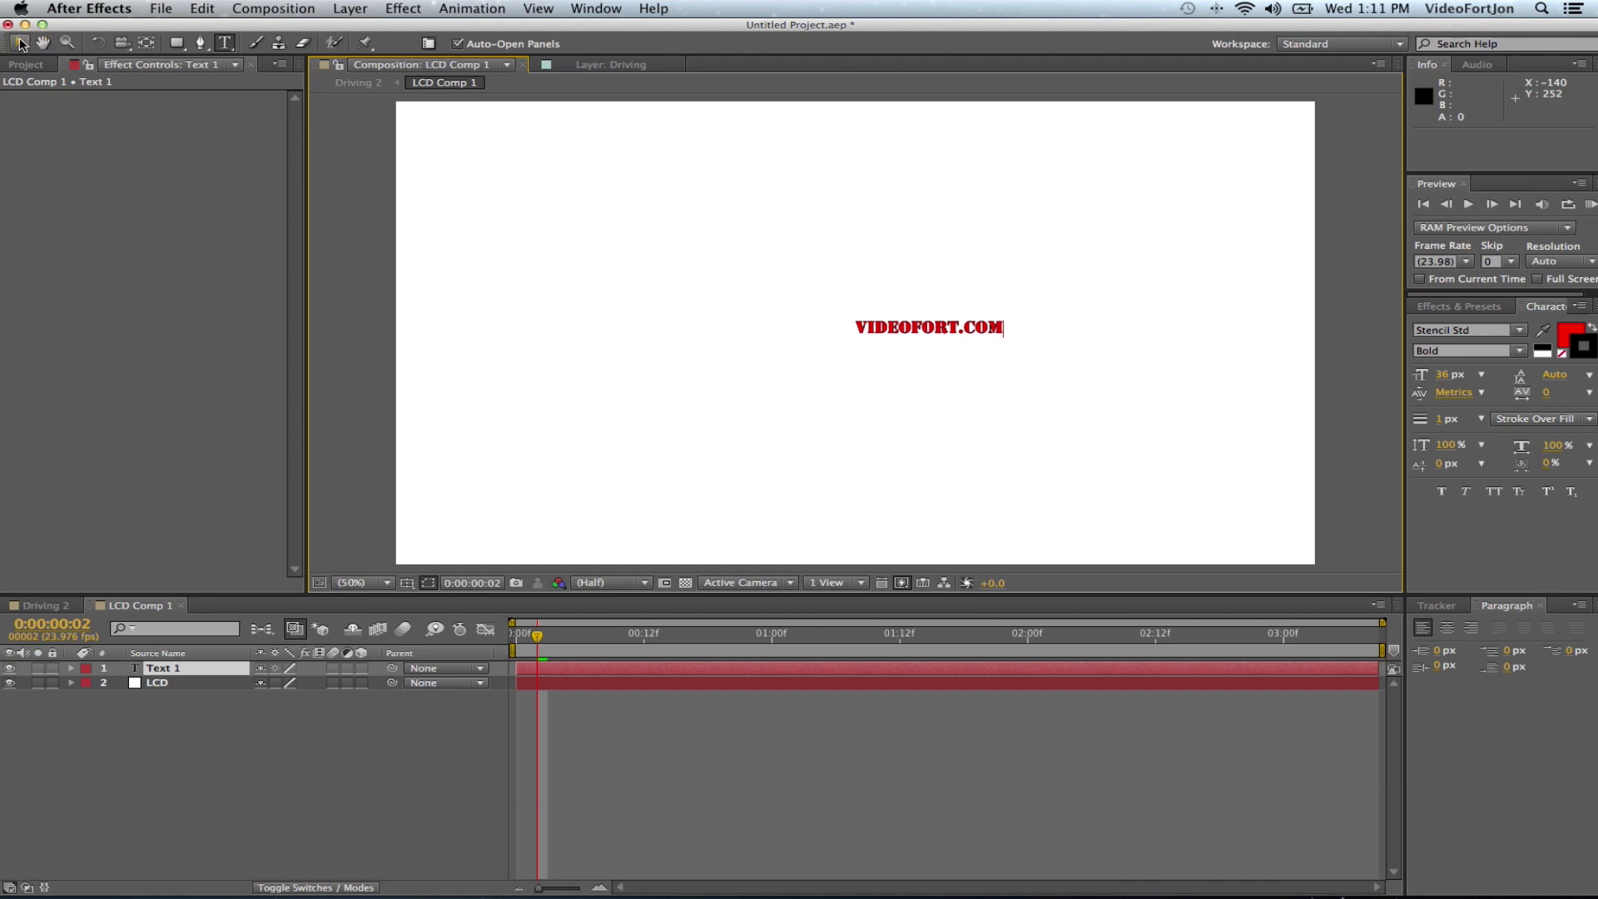
pyautogui.moveTo(894, 326); pyautogui.dragTo(816, 325)
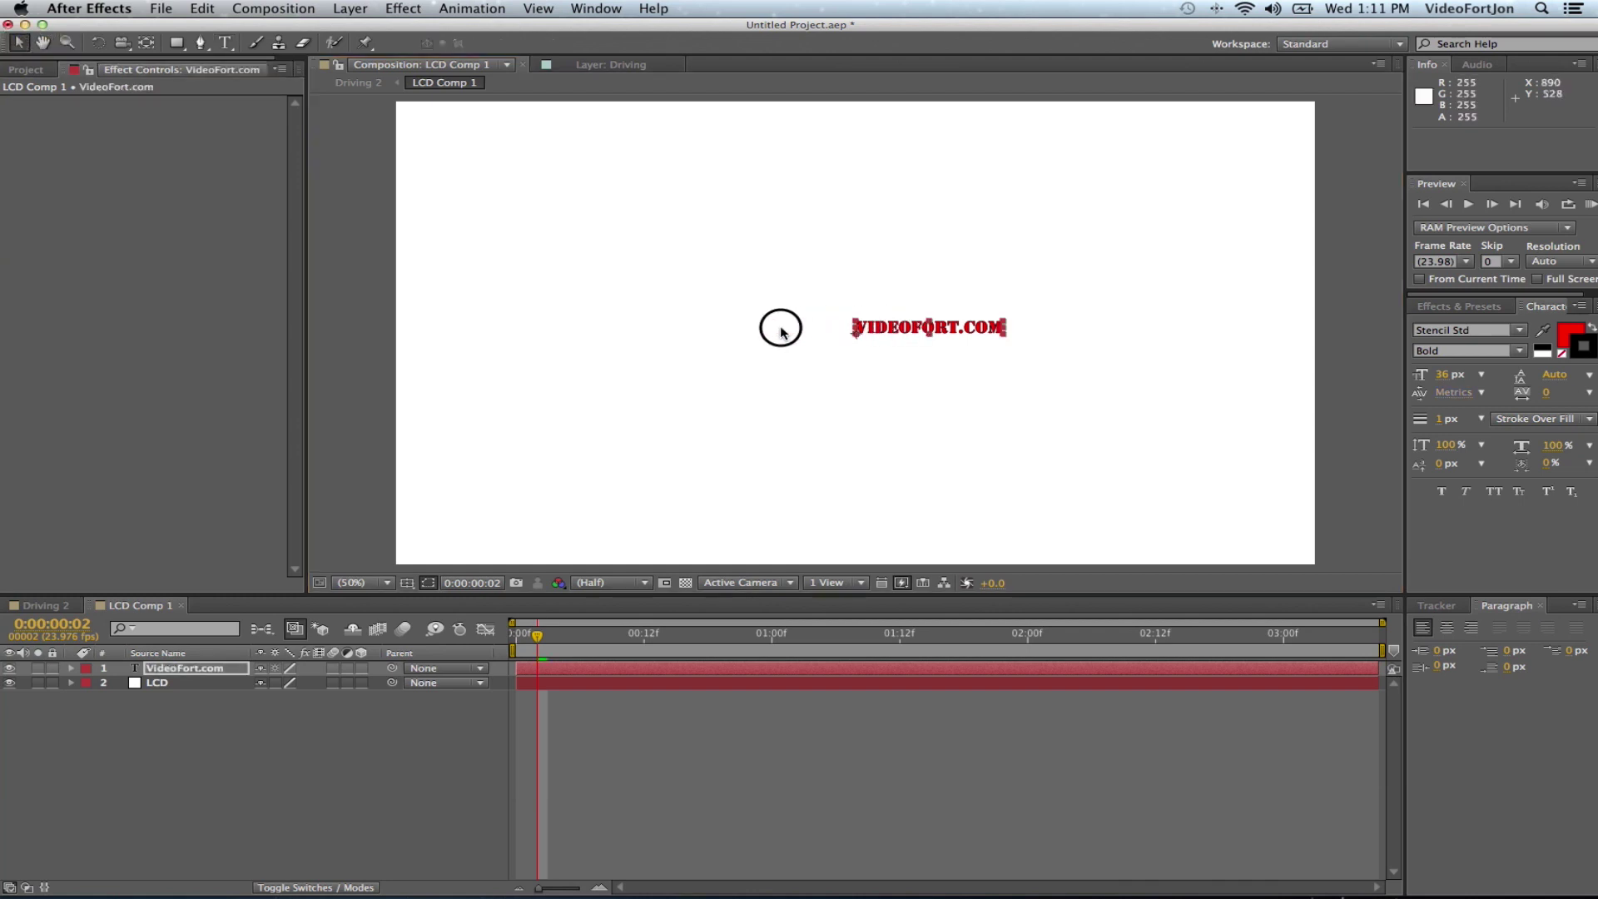
# Set the font size to 150 px and centre VIDEOFORT.COM on the white solid
pyautogui.click(1446, 377)
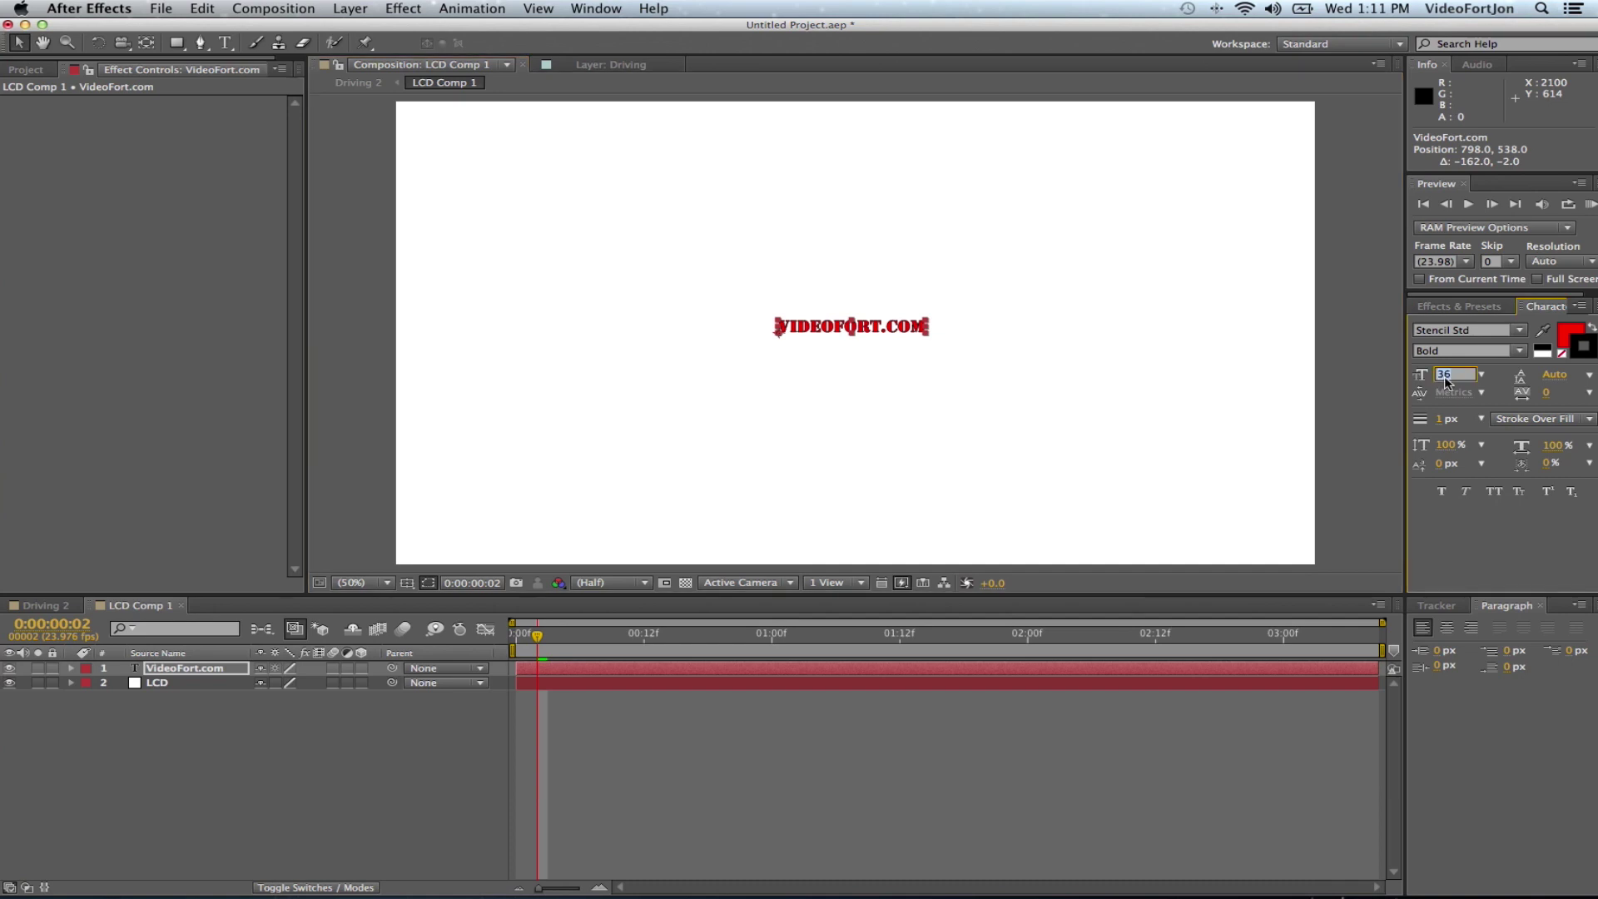
pyautogui.write('13')
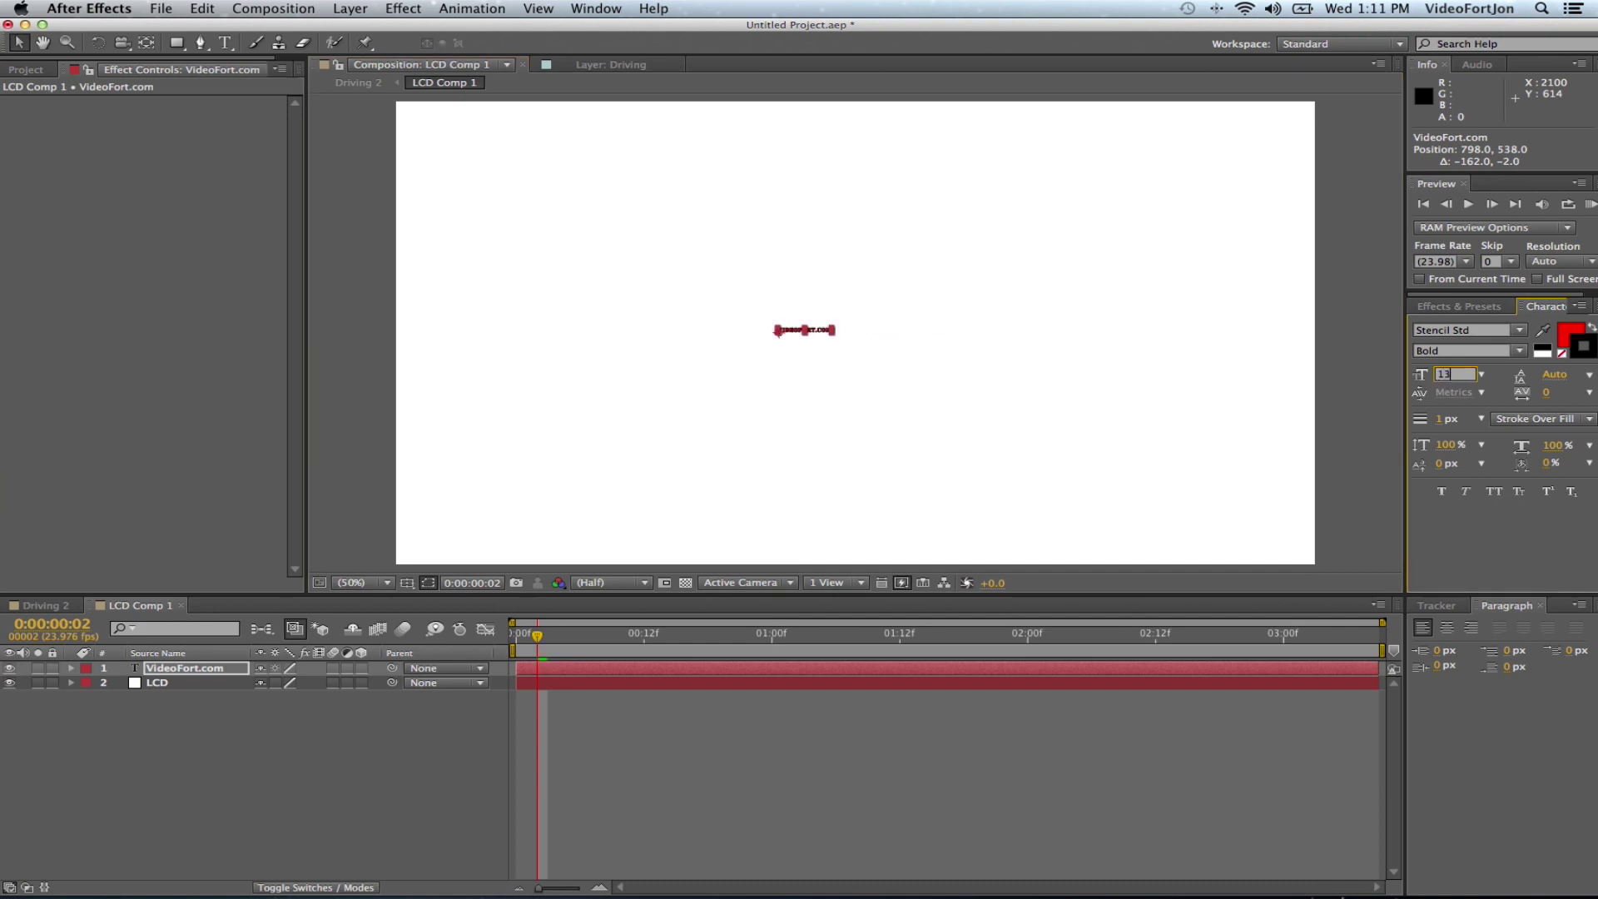
pyautogui.write('0')
pyautogui.press('BackSpace')
pyautogui.press('BackSpace')
pyautogui.write('50')
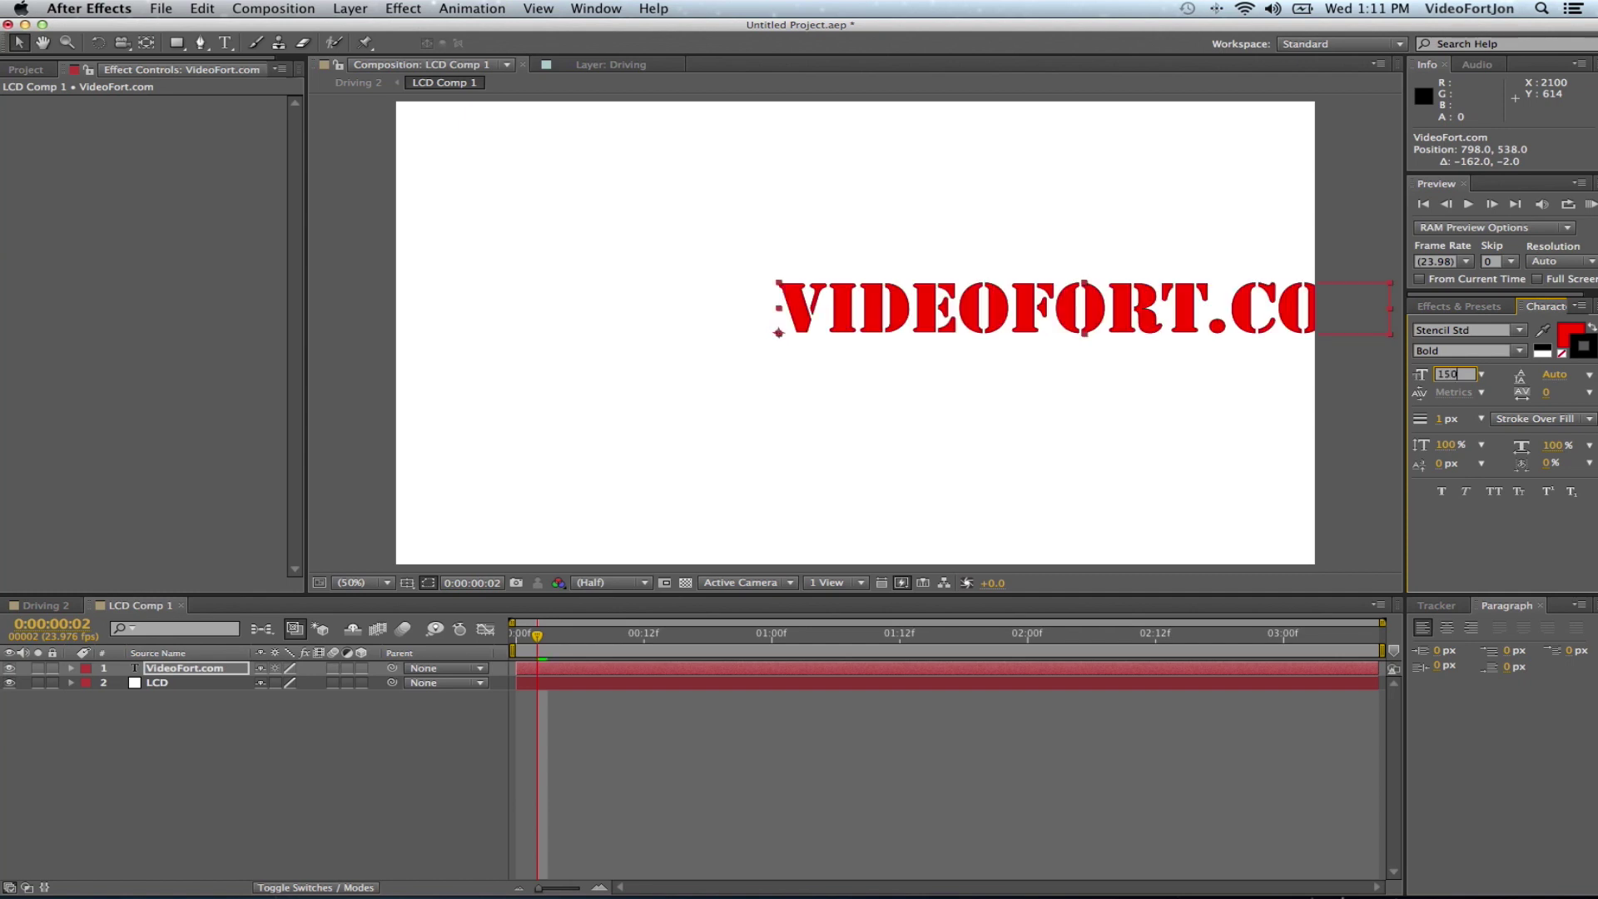
pyautogui.press('Return')
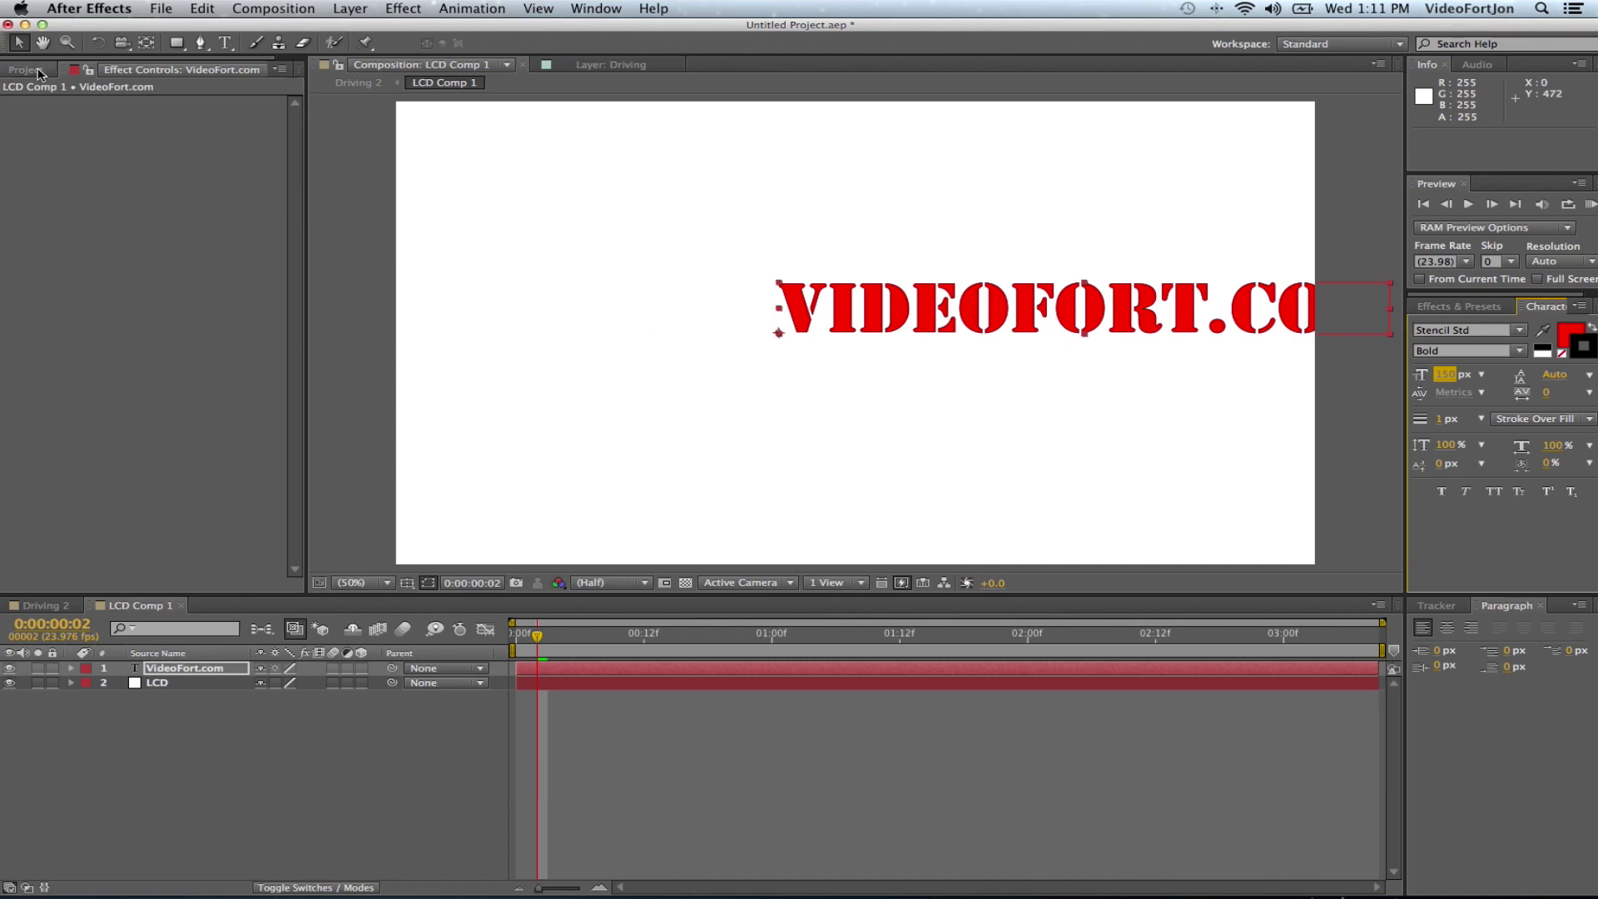
pyautogui.moveTo(928, 308); pyautogui.dragTo(691, 320)
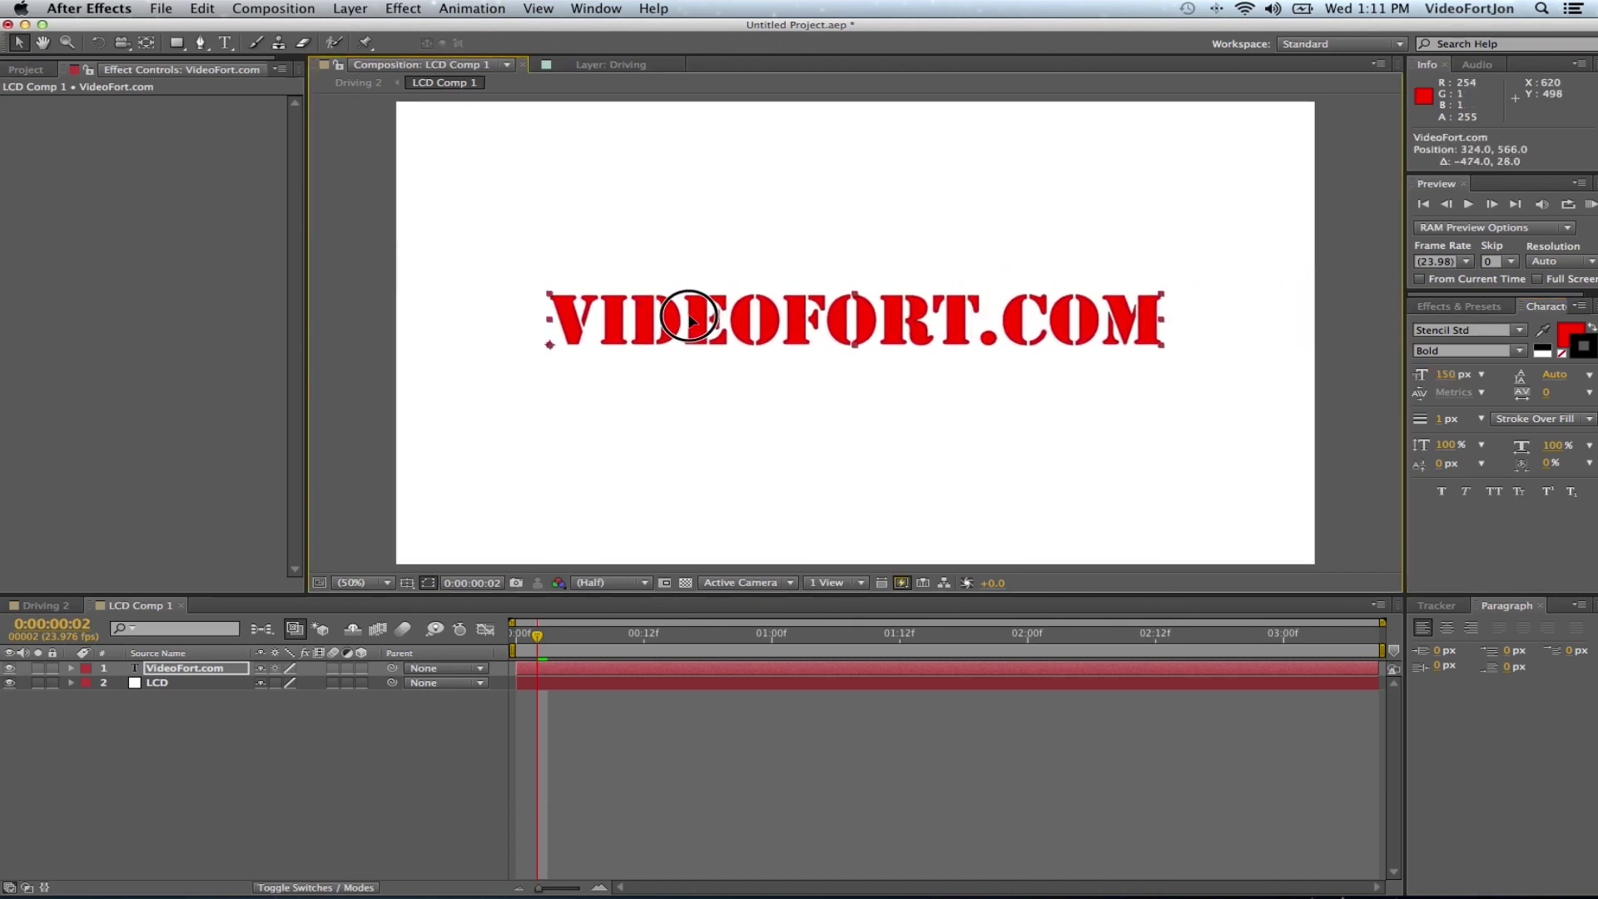
pyautogui.moveTo(691, 320); pyautogui.dragTo(680, 317)
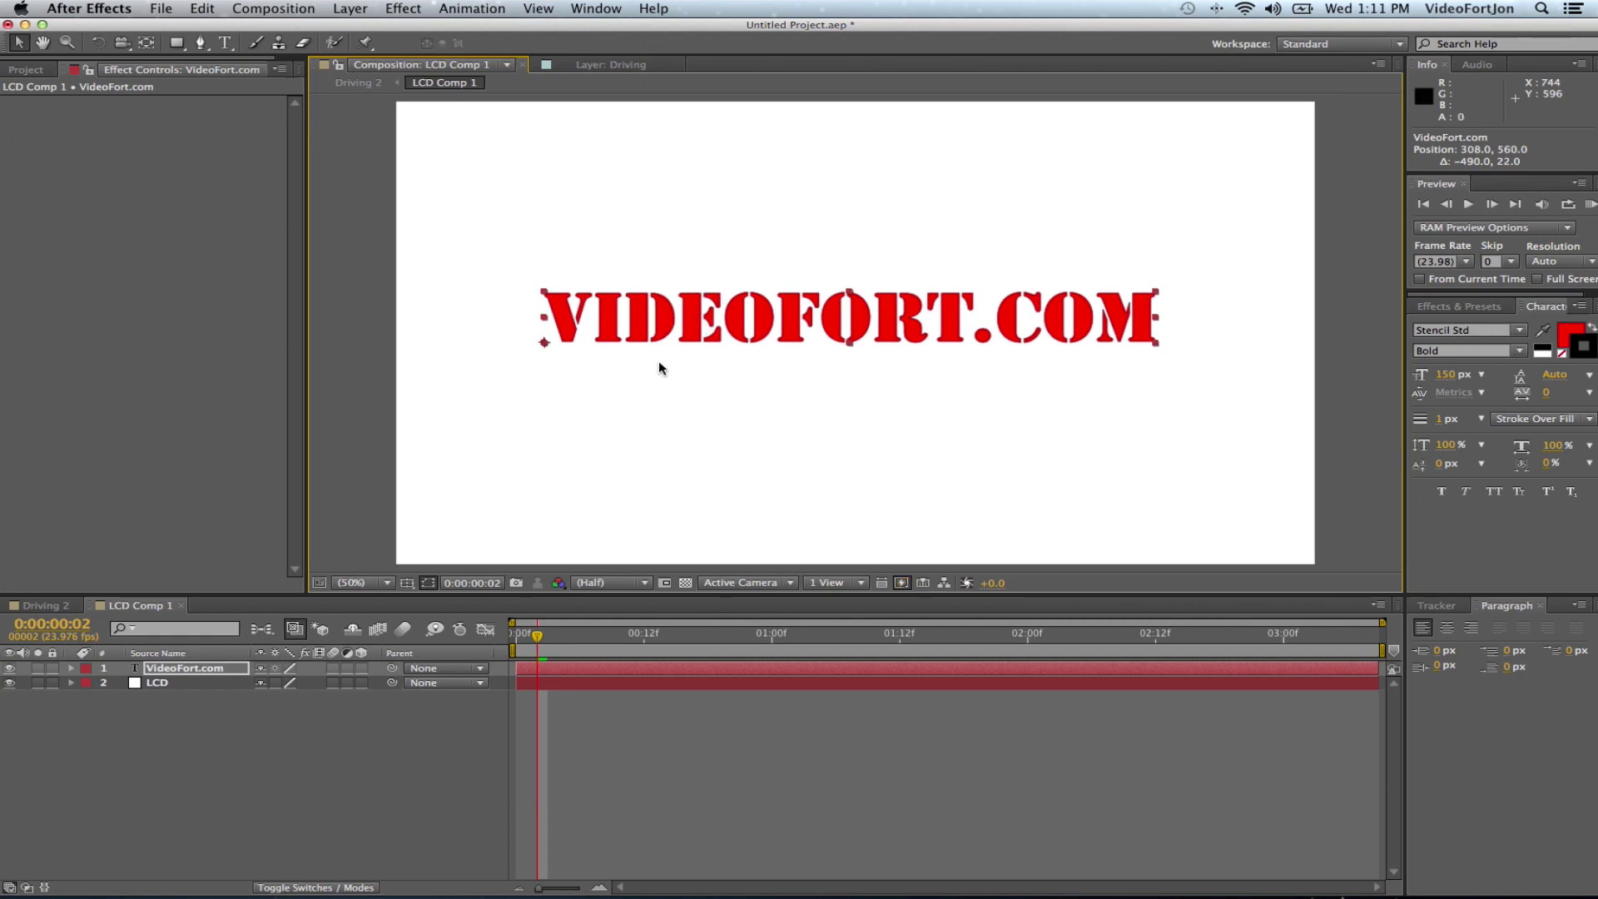
# Inspect the replaced screen in Driving 2 at full resolution, then zoom back to 50% and recentre
pyautogui.click(48, 607)
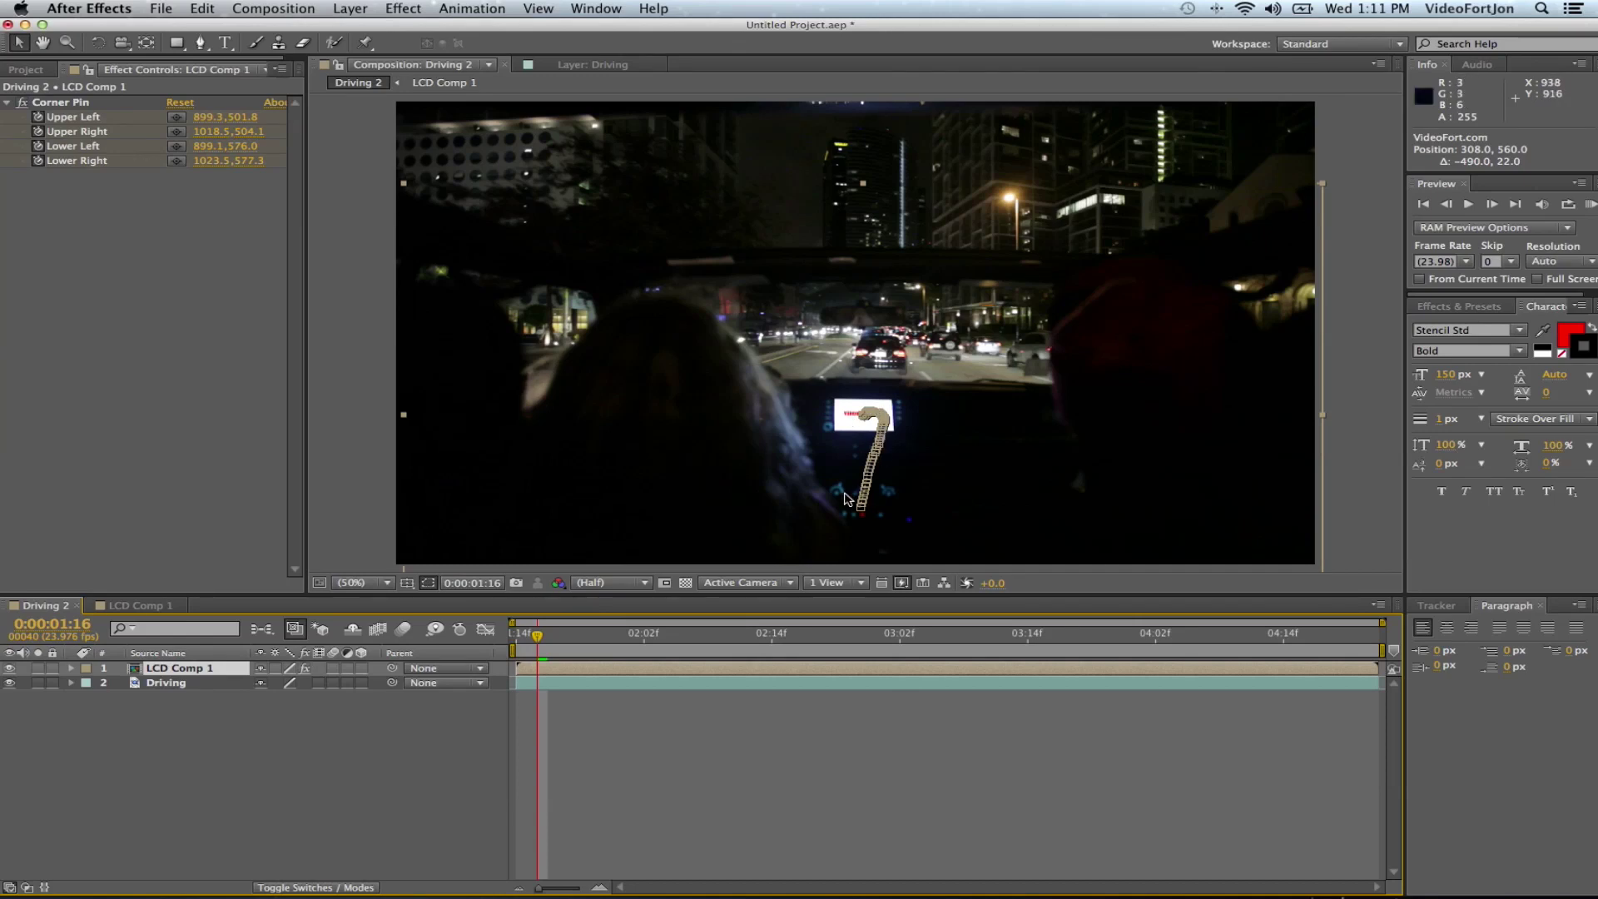
pyautogui.press('F2')
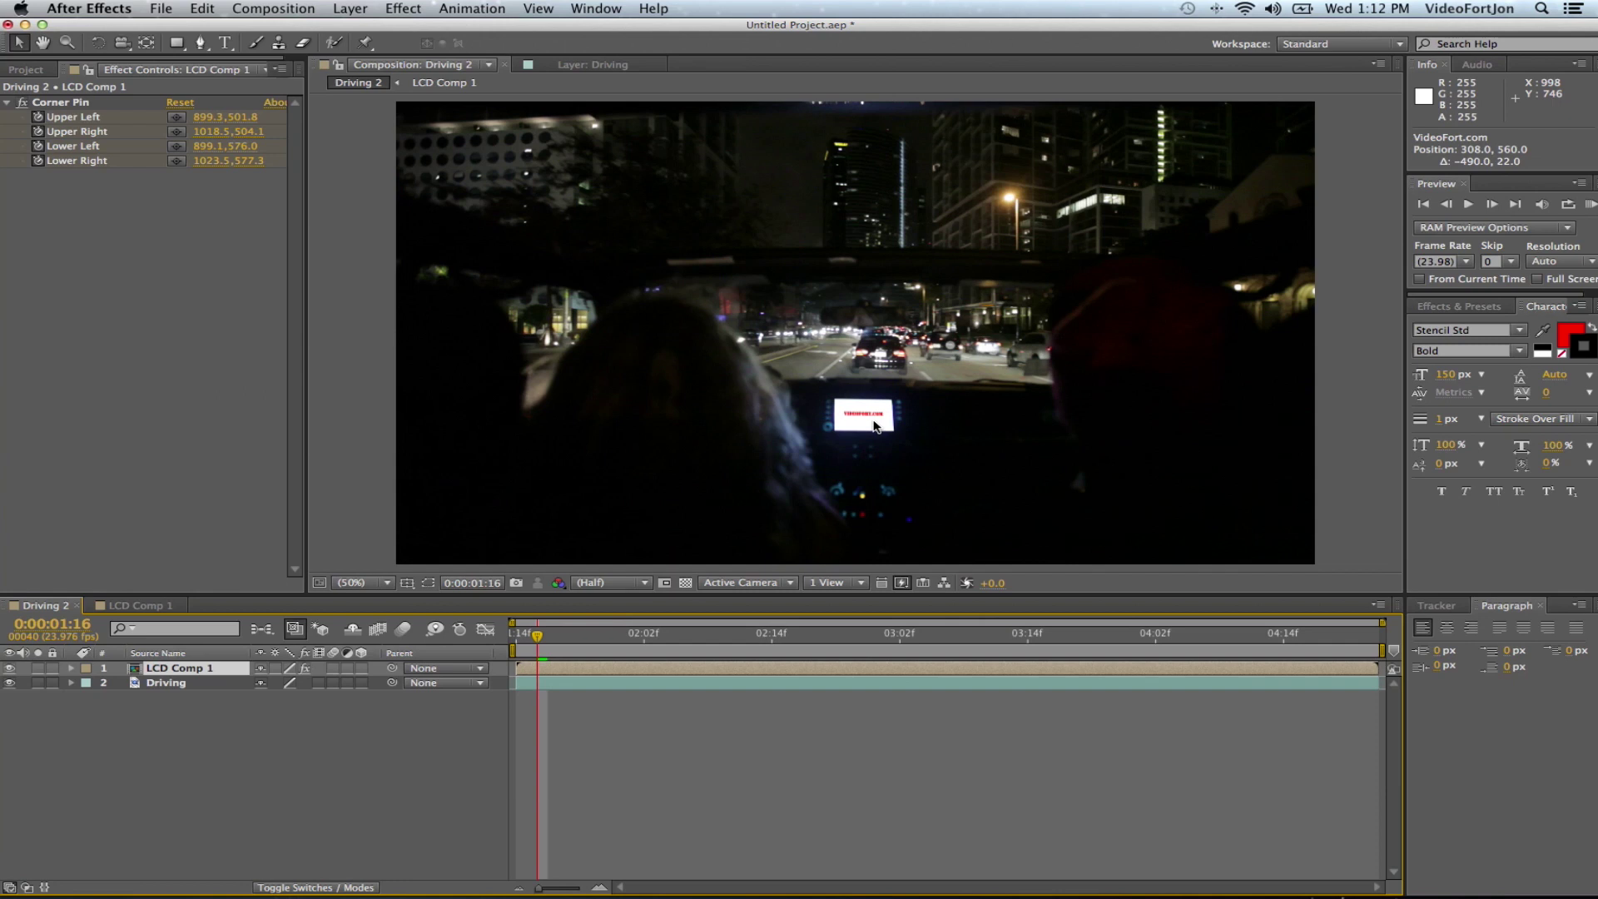
pyautogui.press('.')
pyautogui.press('.')
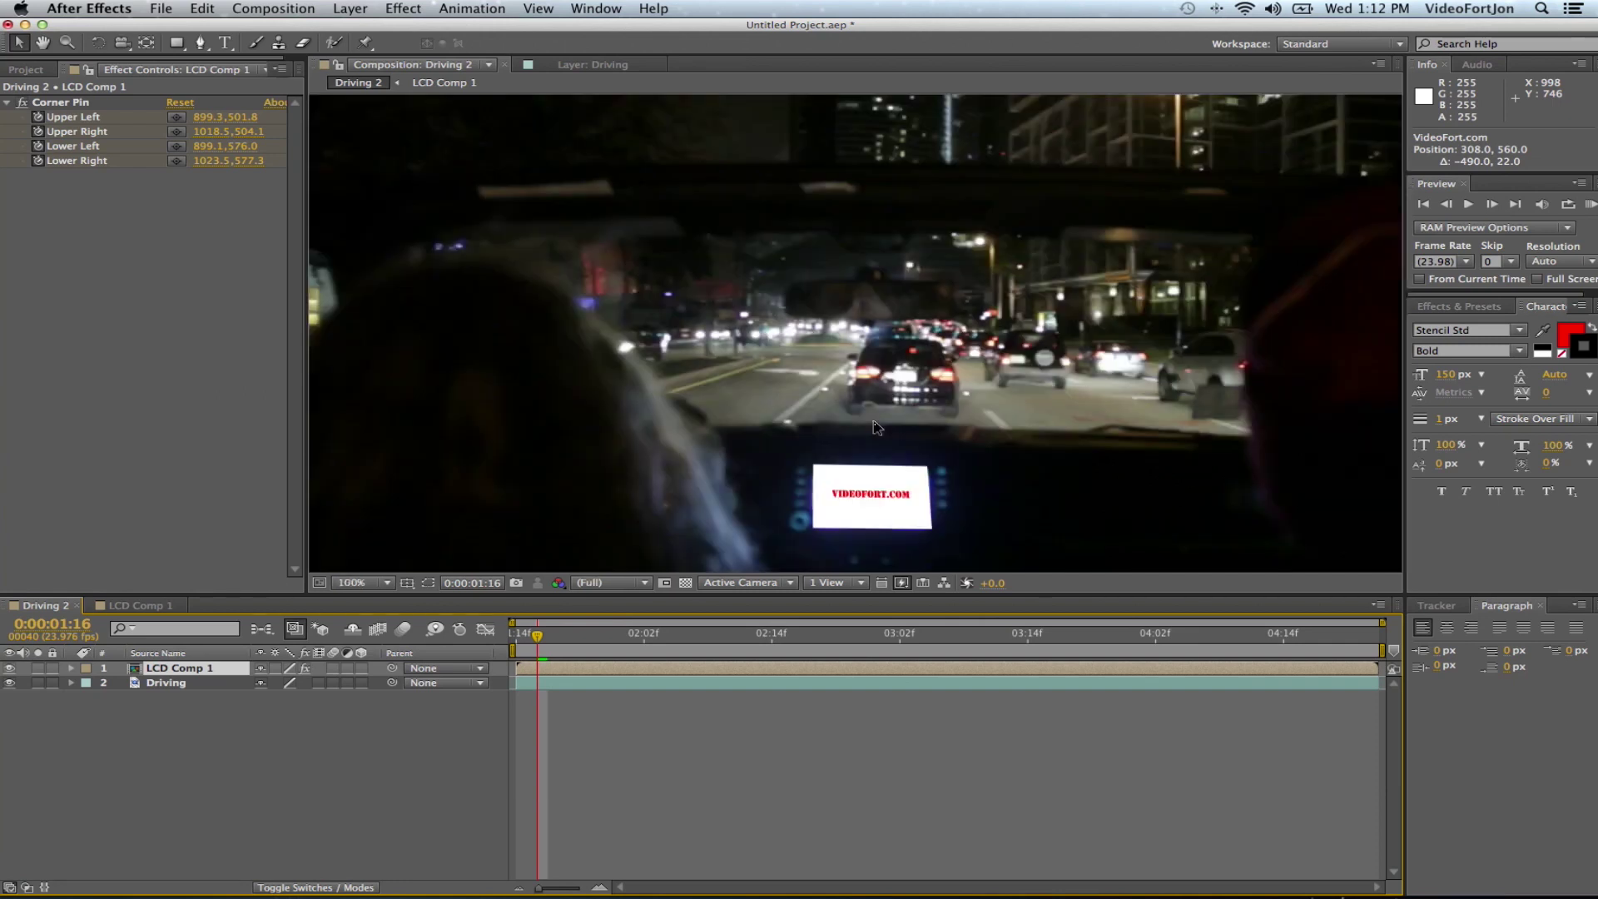
pyautogui.press('h')
pyautogui.moveTo(875, 431); pyautogui.dragTo(867, 308)
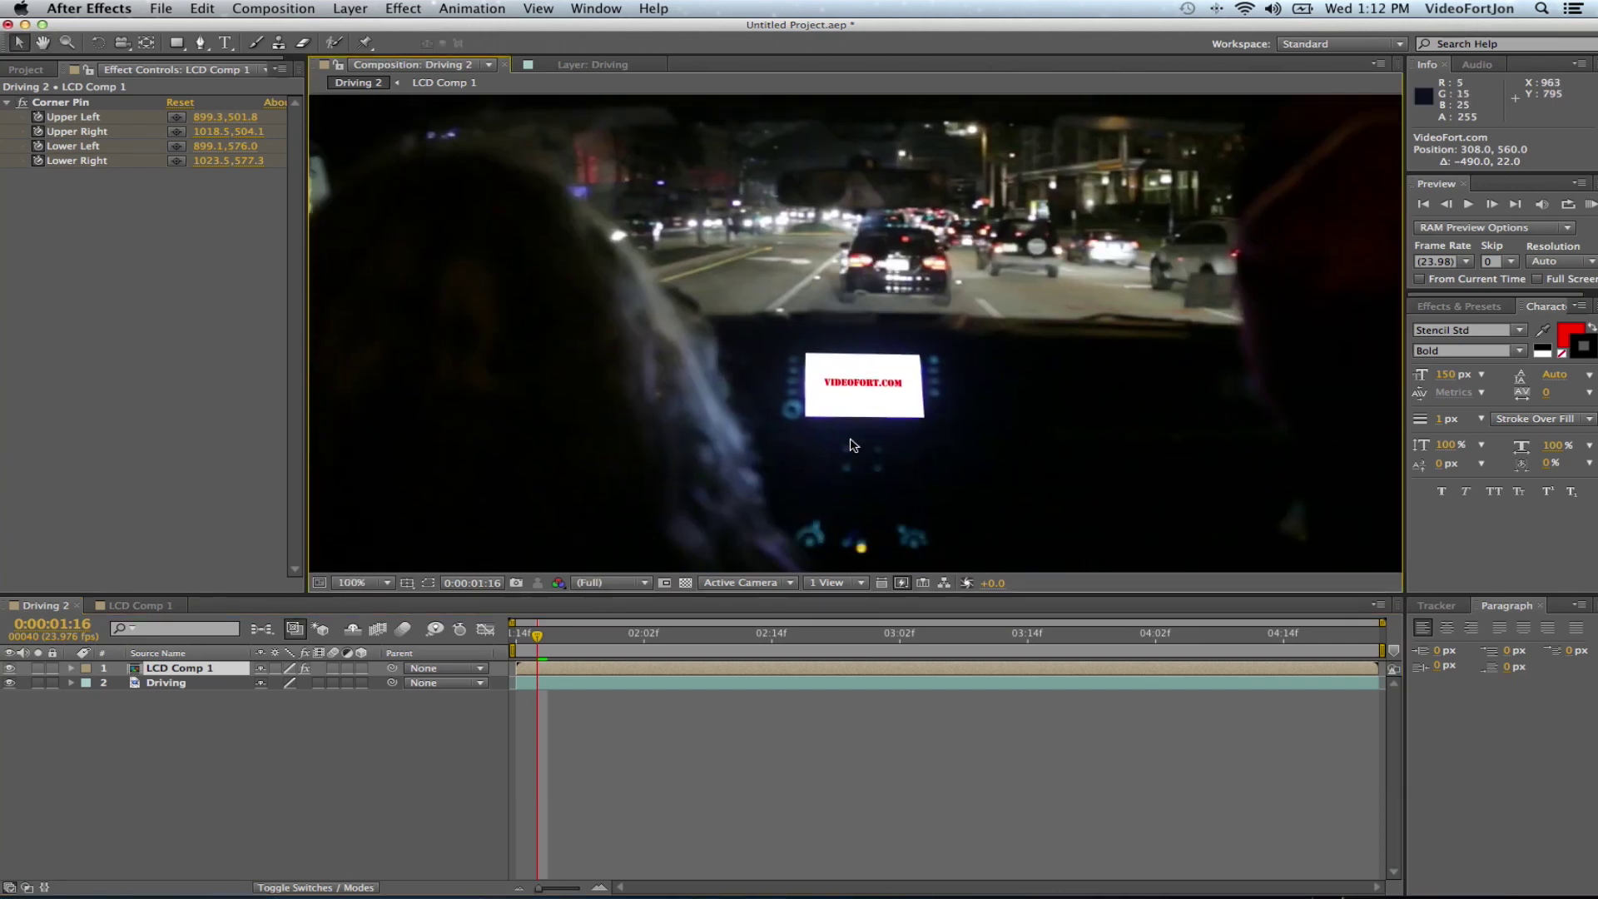
pyautogui.press(',')
pyautogui.press(',')
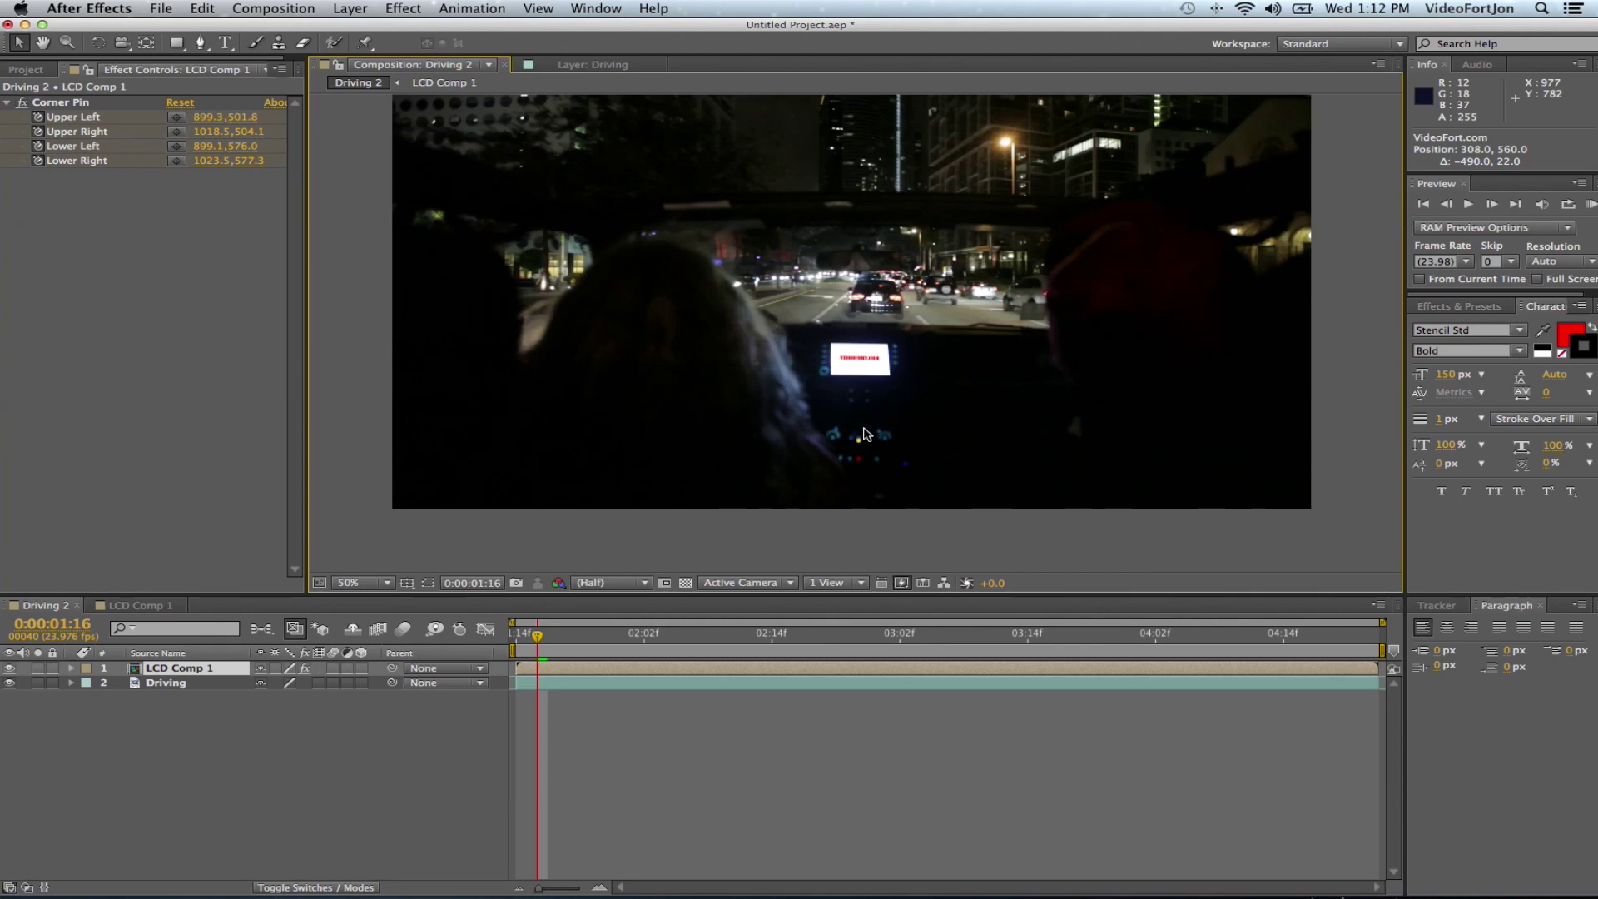
pyautogui.moveTo(924, 274); pyautogui.dragTo(924, 308)
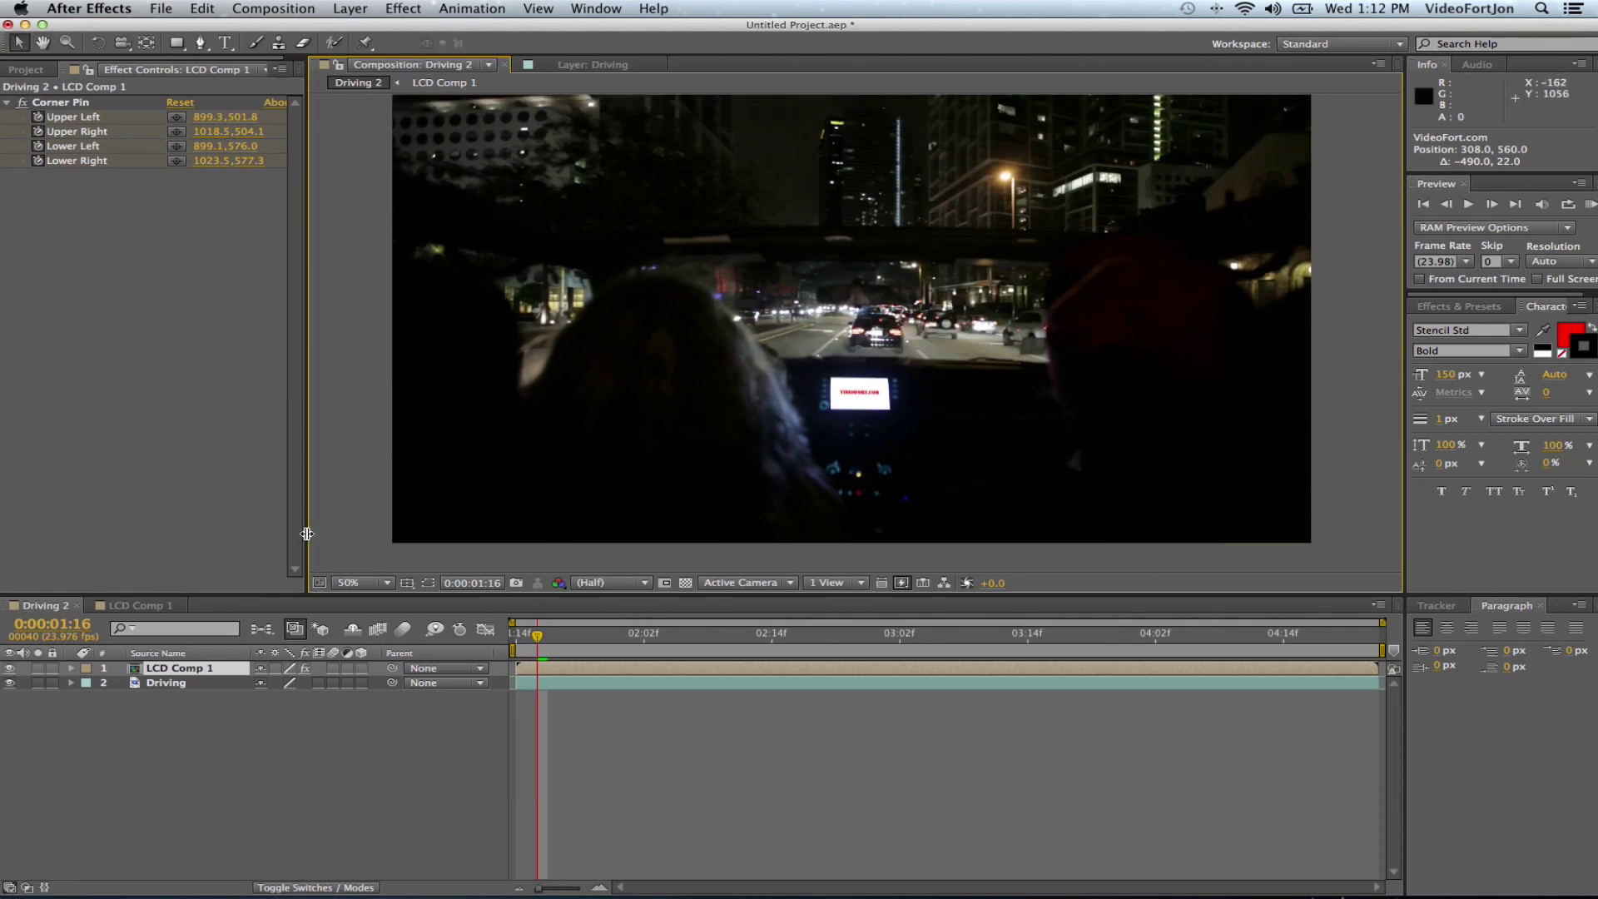
# In LCD Comp 1, enlarge the text to 205 px and move its anchor point to the middle
pyautogui.click(138, 606)
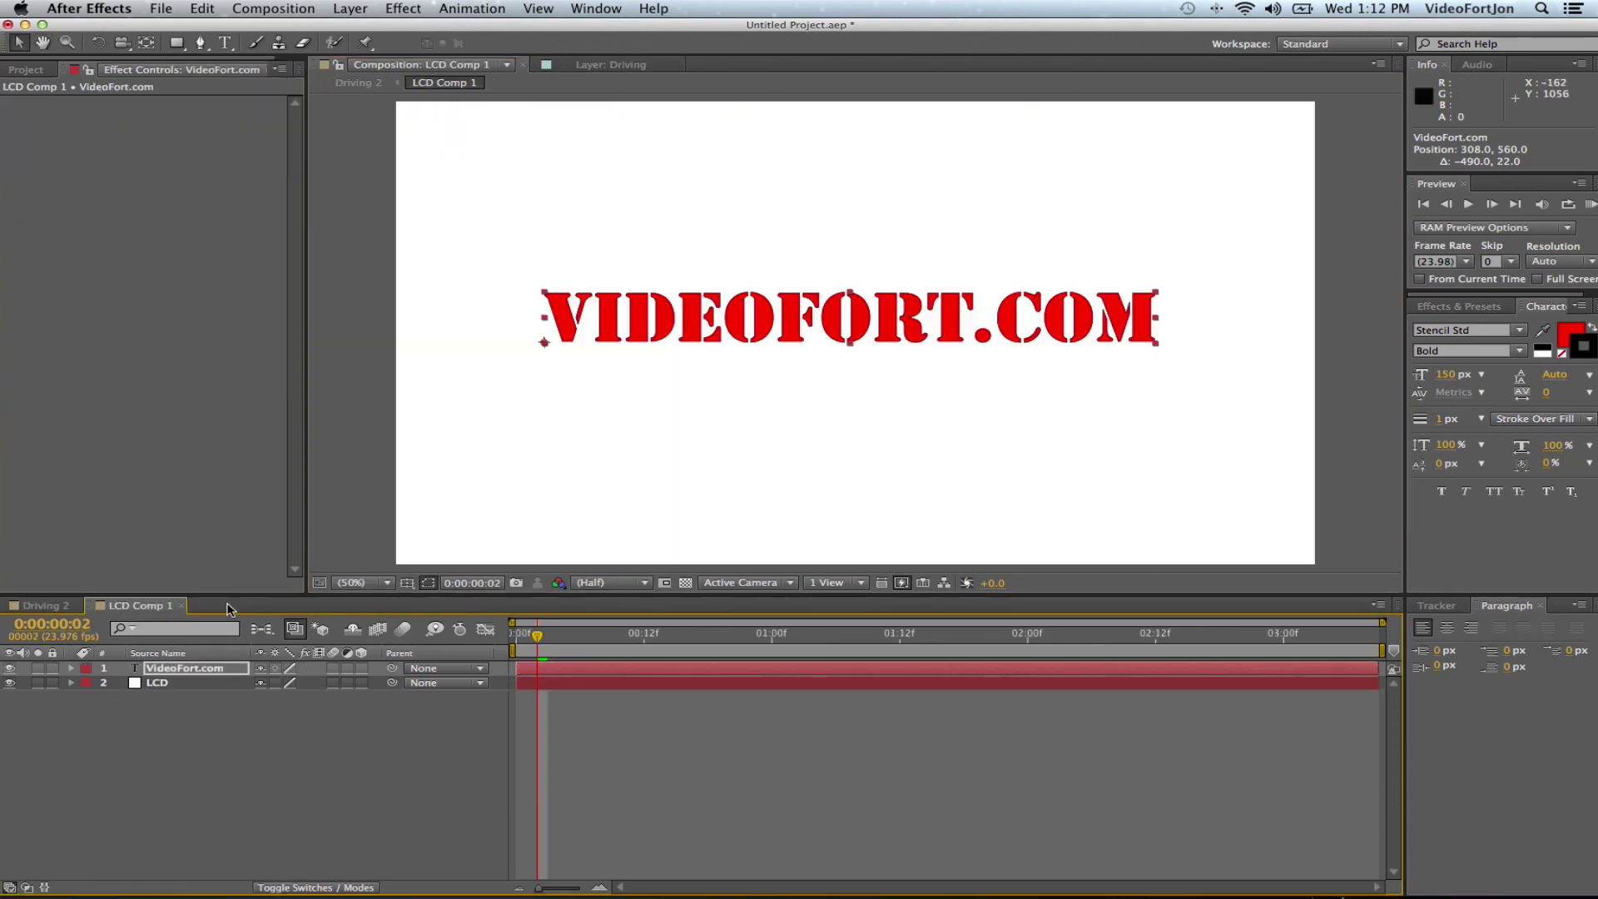
pyautogui.moveTo(1448, 380); pyautogui.dragTo(1523, 374)
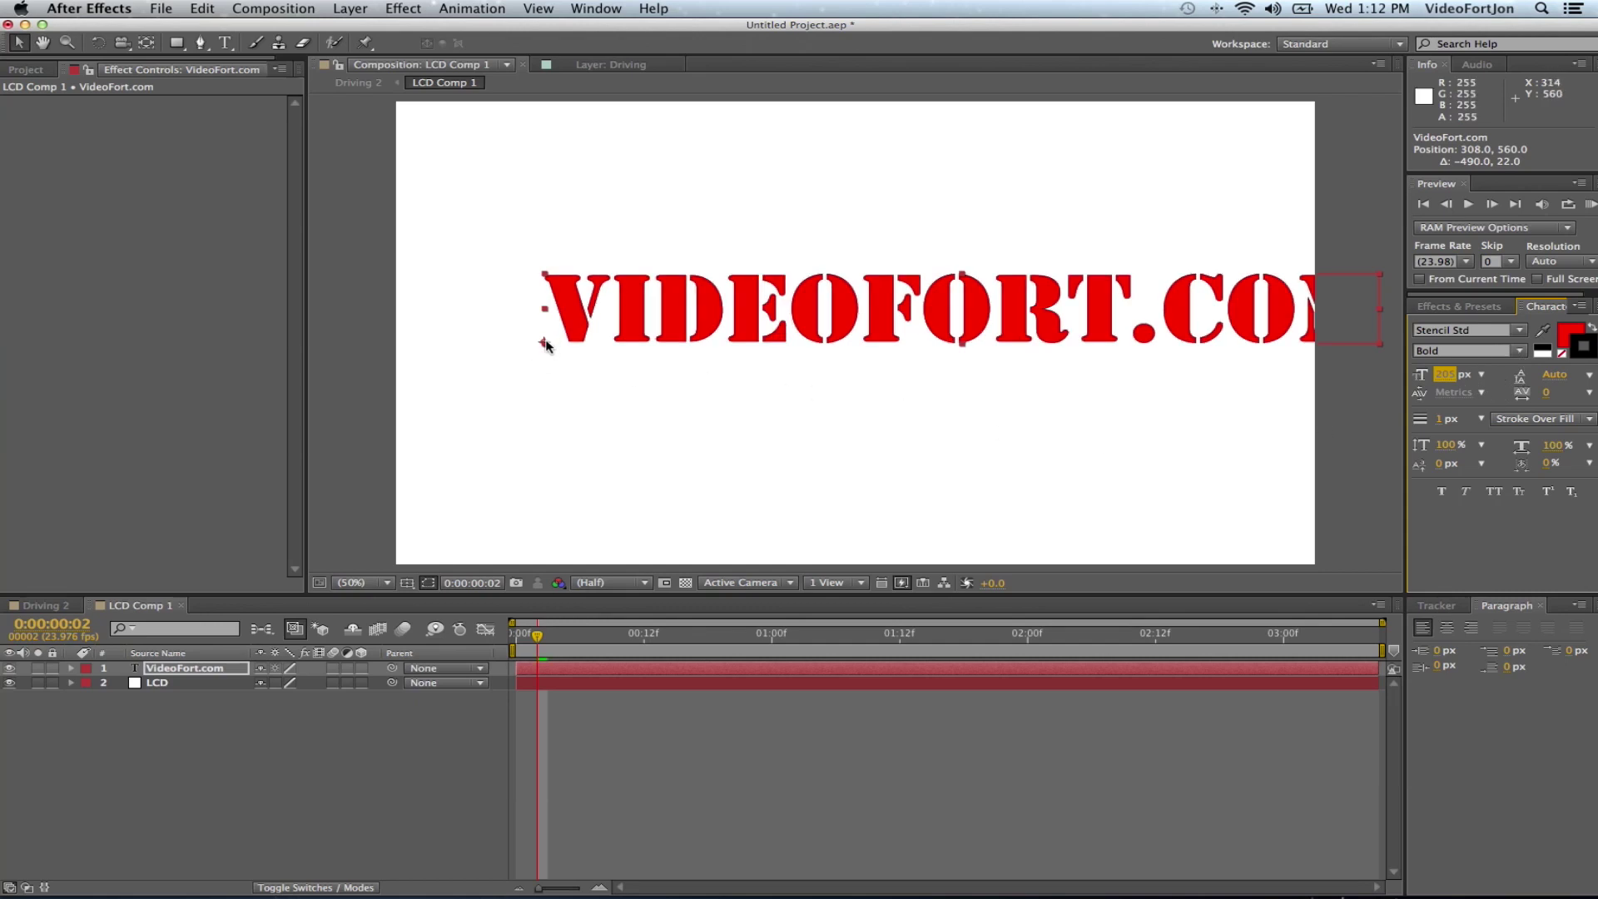
pyautogui.click(147, 43)
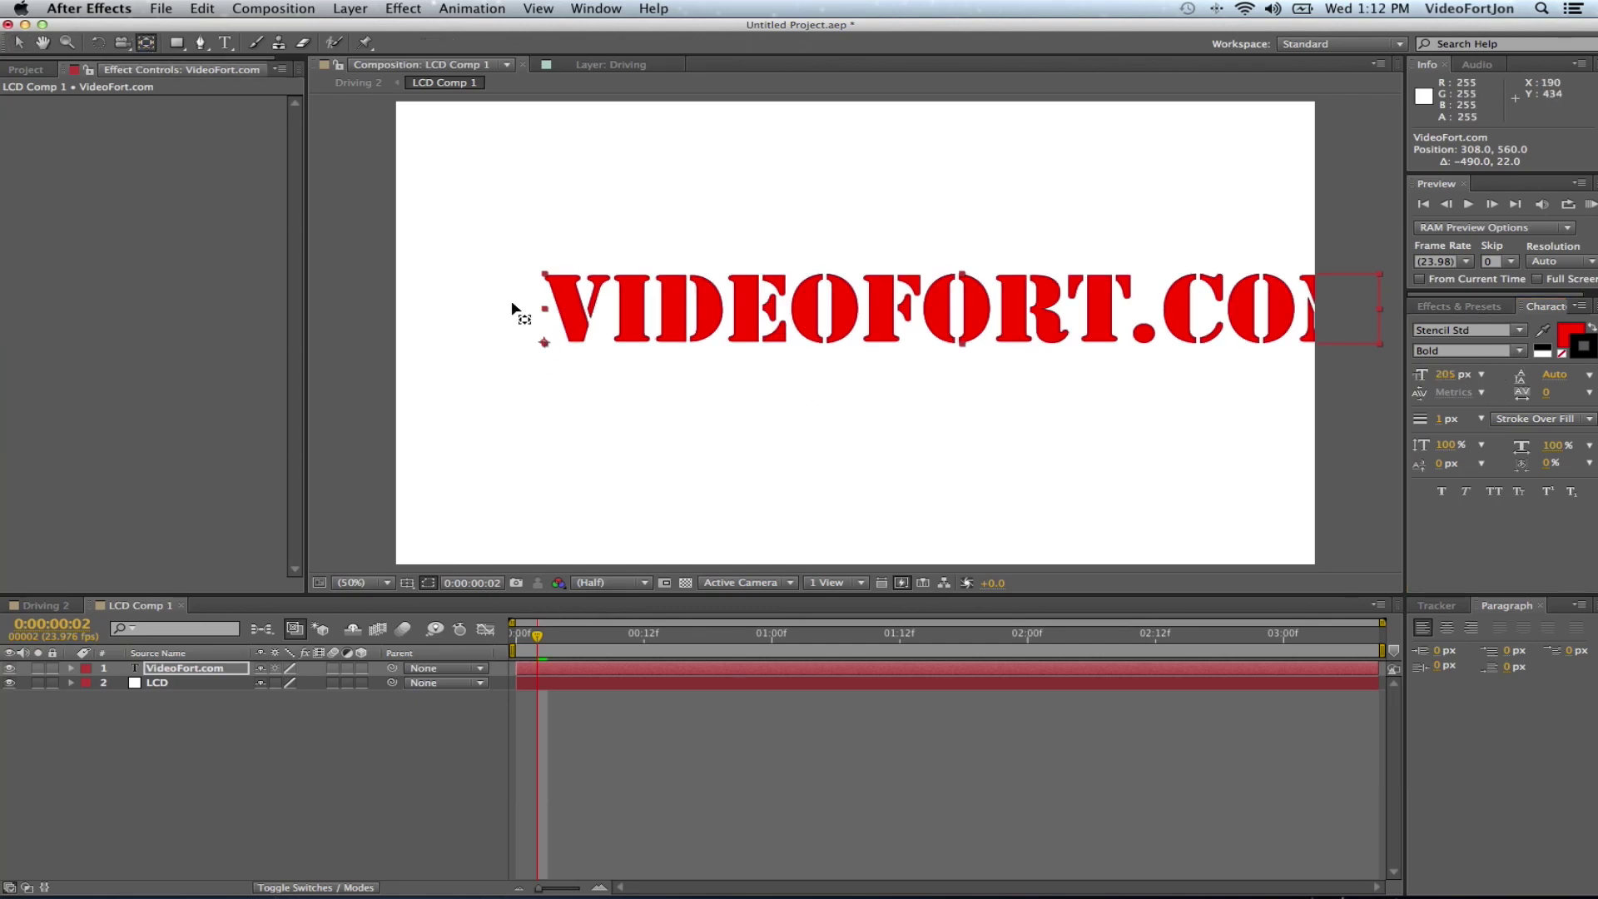
pyautogui.moveTo(544, 342)
pyautogui.mouseDown()
pyautogui.moveTo(1034, 314)
pyautogui.moveTo(963, 313)
pyautogui.mouseUp()
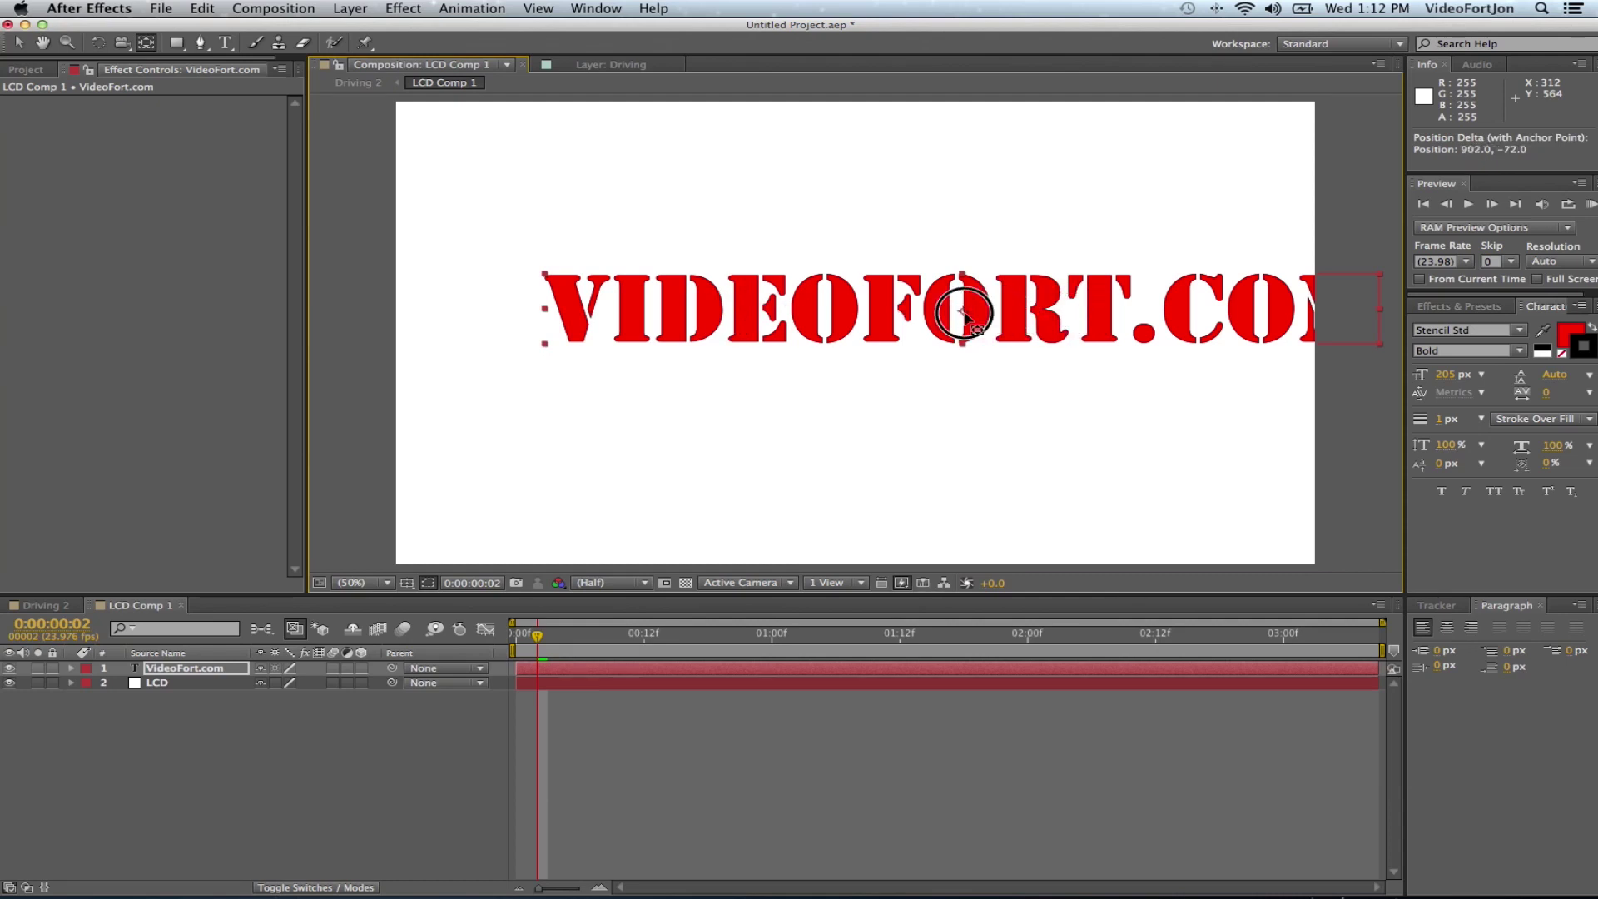
pyautogui.moveTo(1090, 318); pyautogui.dragTo(1026, 315)
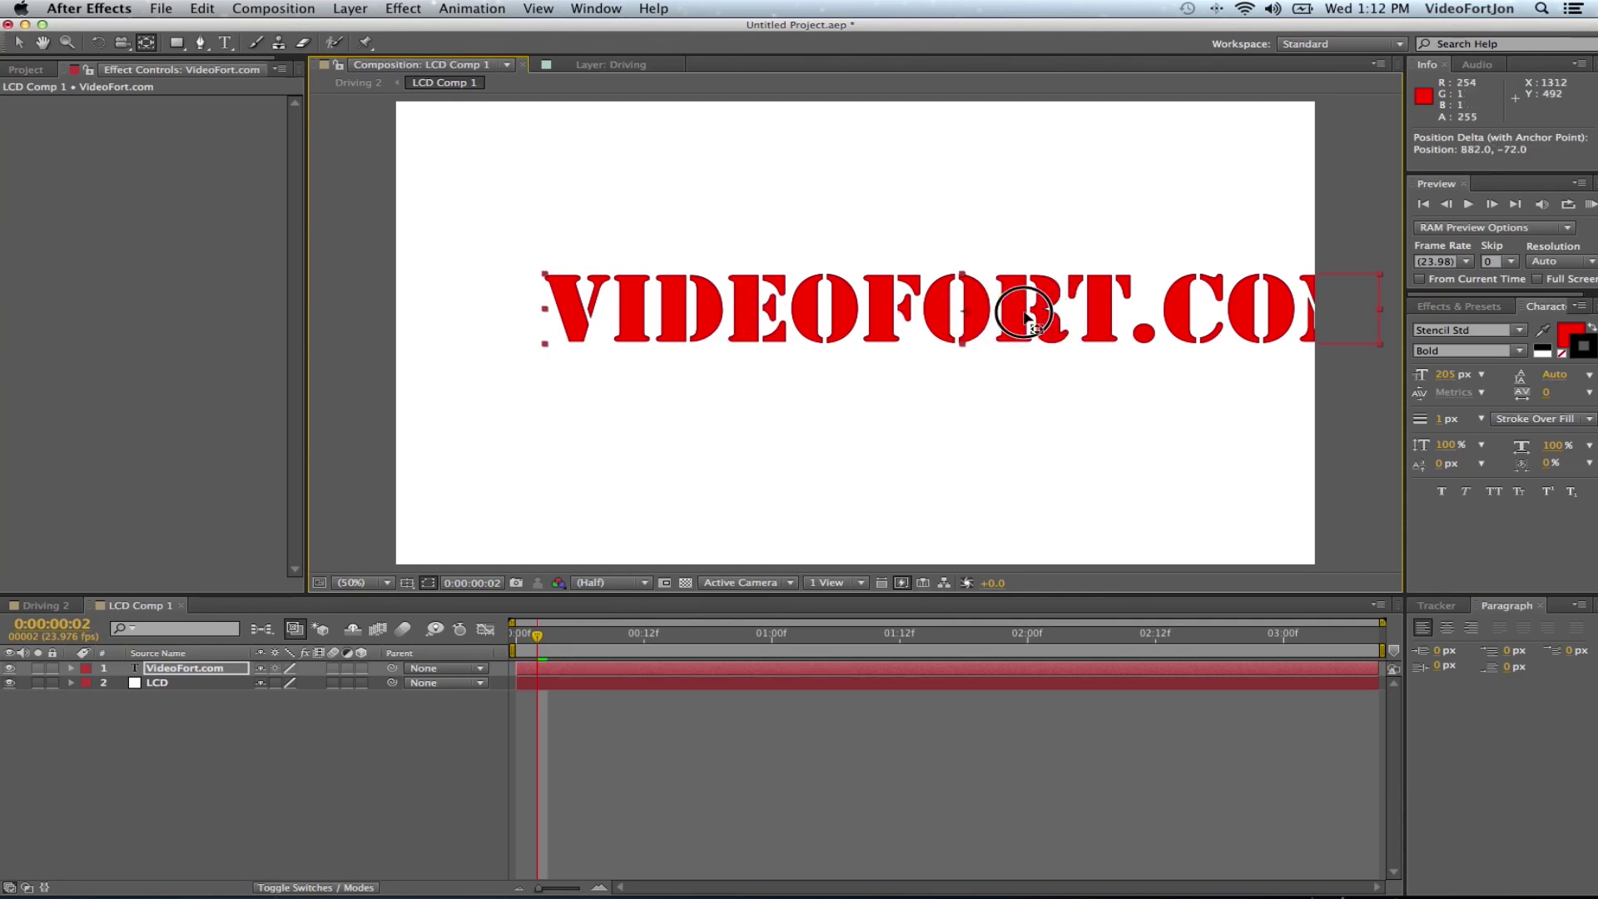
# Centre the VIDEOFORT.COM text in the frame with the Selection tool
pyautogui.click(22, 43)
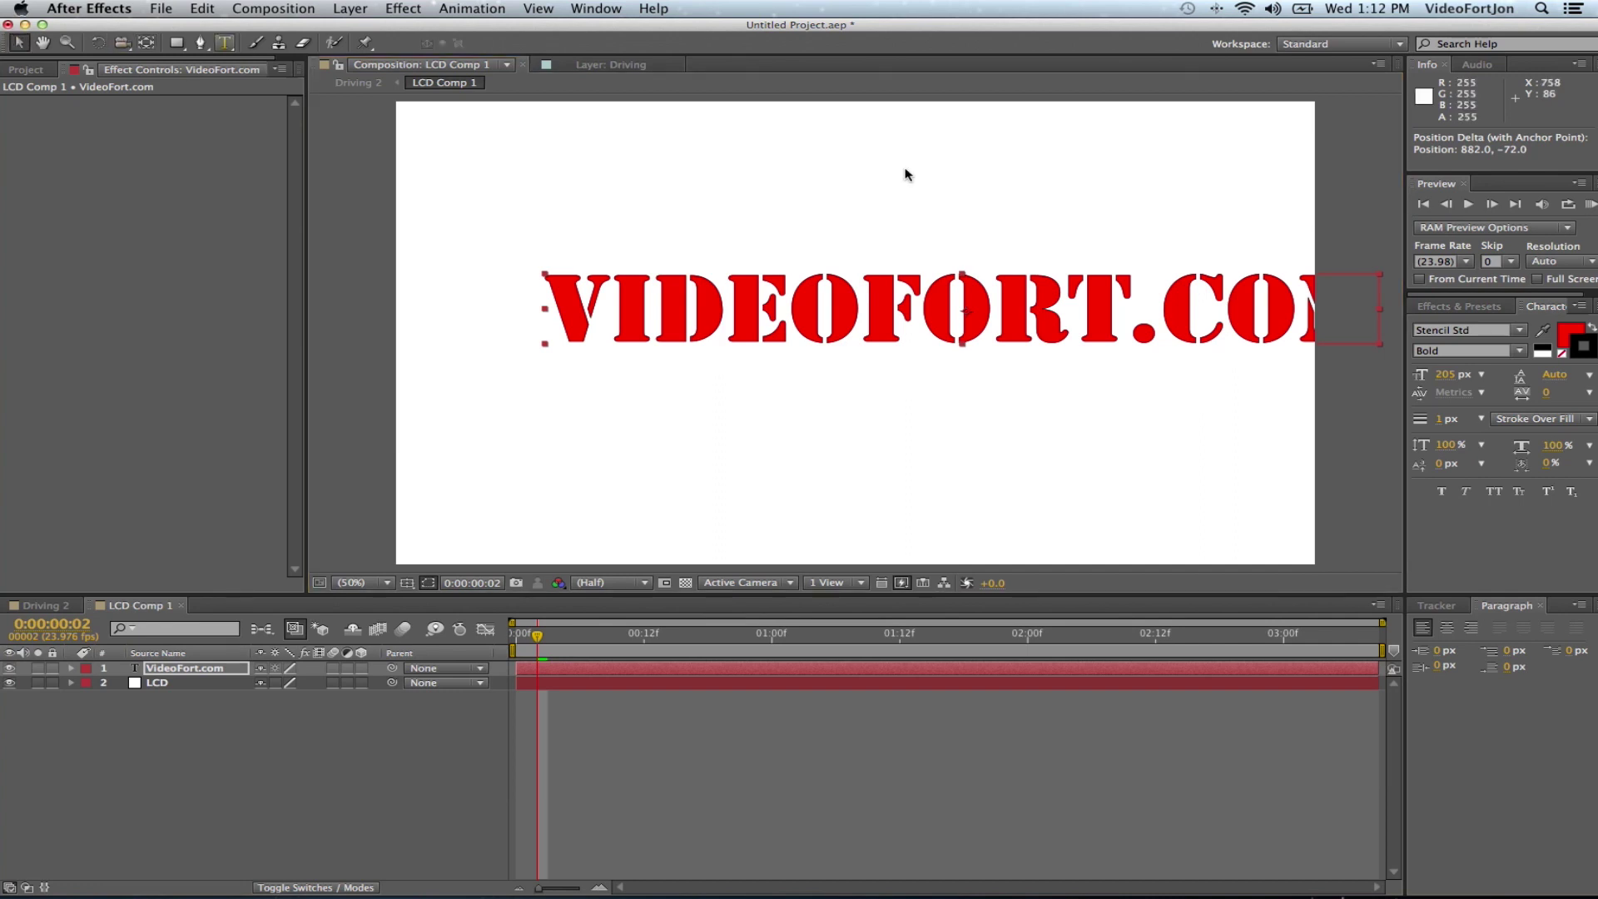
pyautogui.moveTo(1055, 300); pyautogui.dragTo(952, 313)
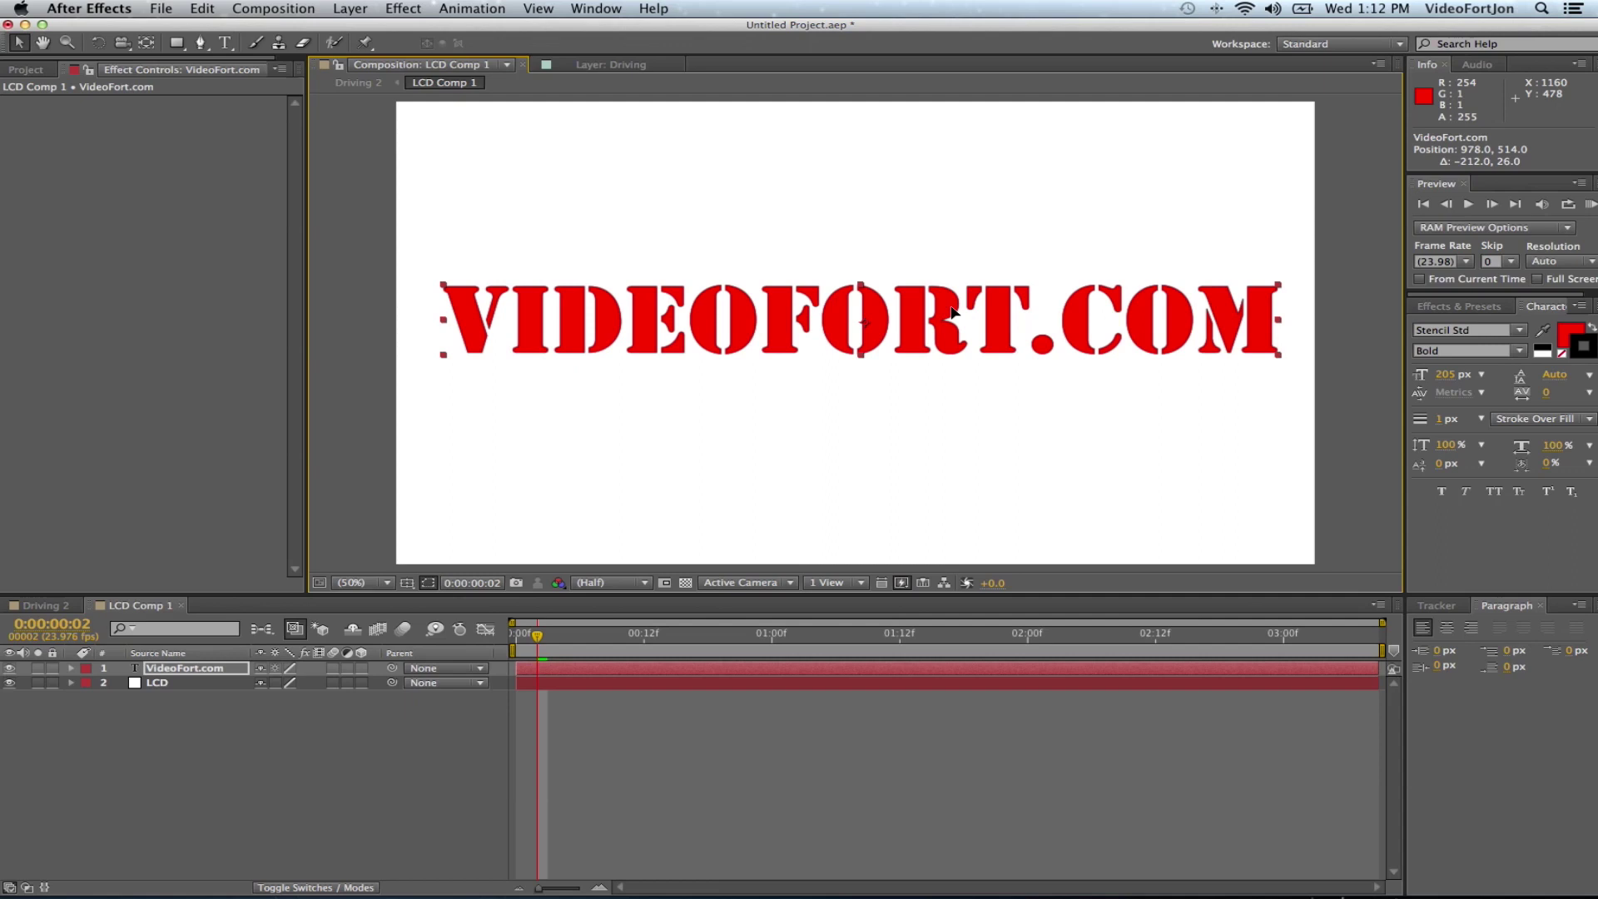
# Return to Driving 2, show the Project panel and select the LCD Comp 1 layer
pyautogui.click(41, 606)
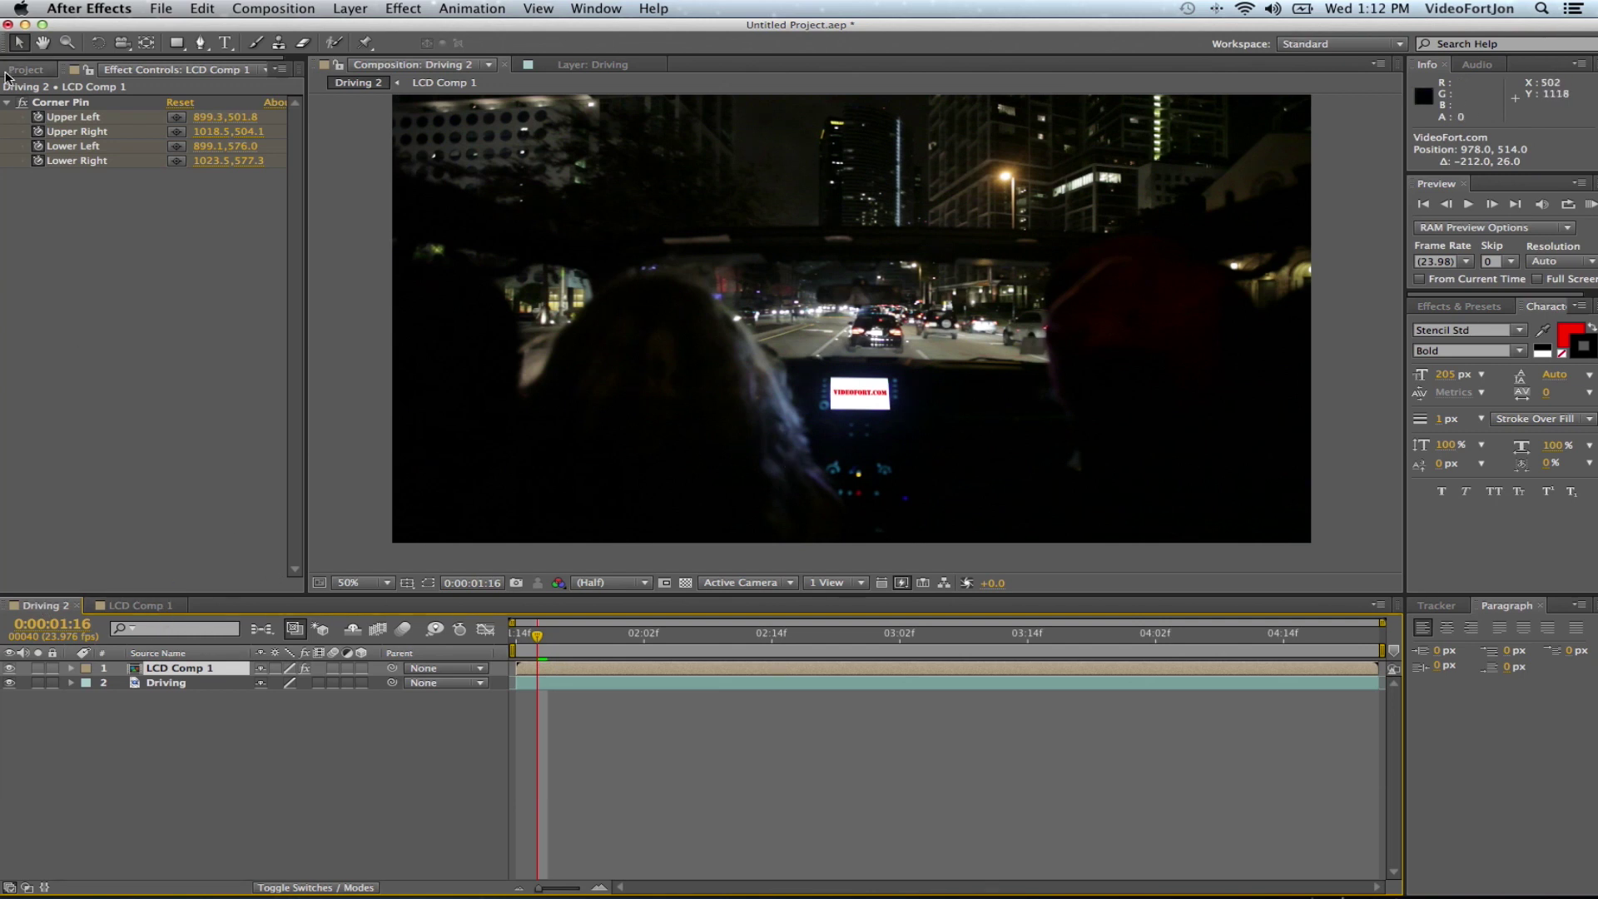
pyautogui.click(24, 70)
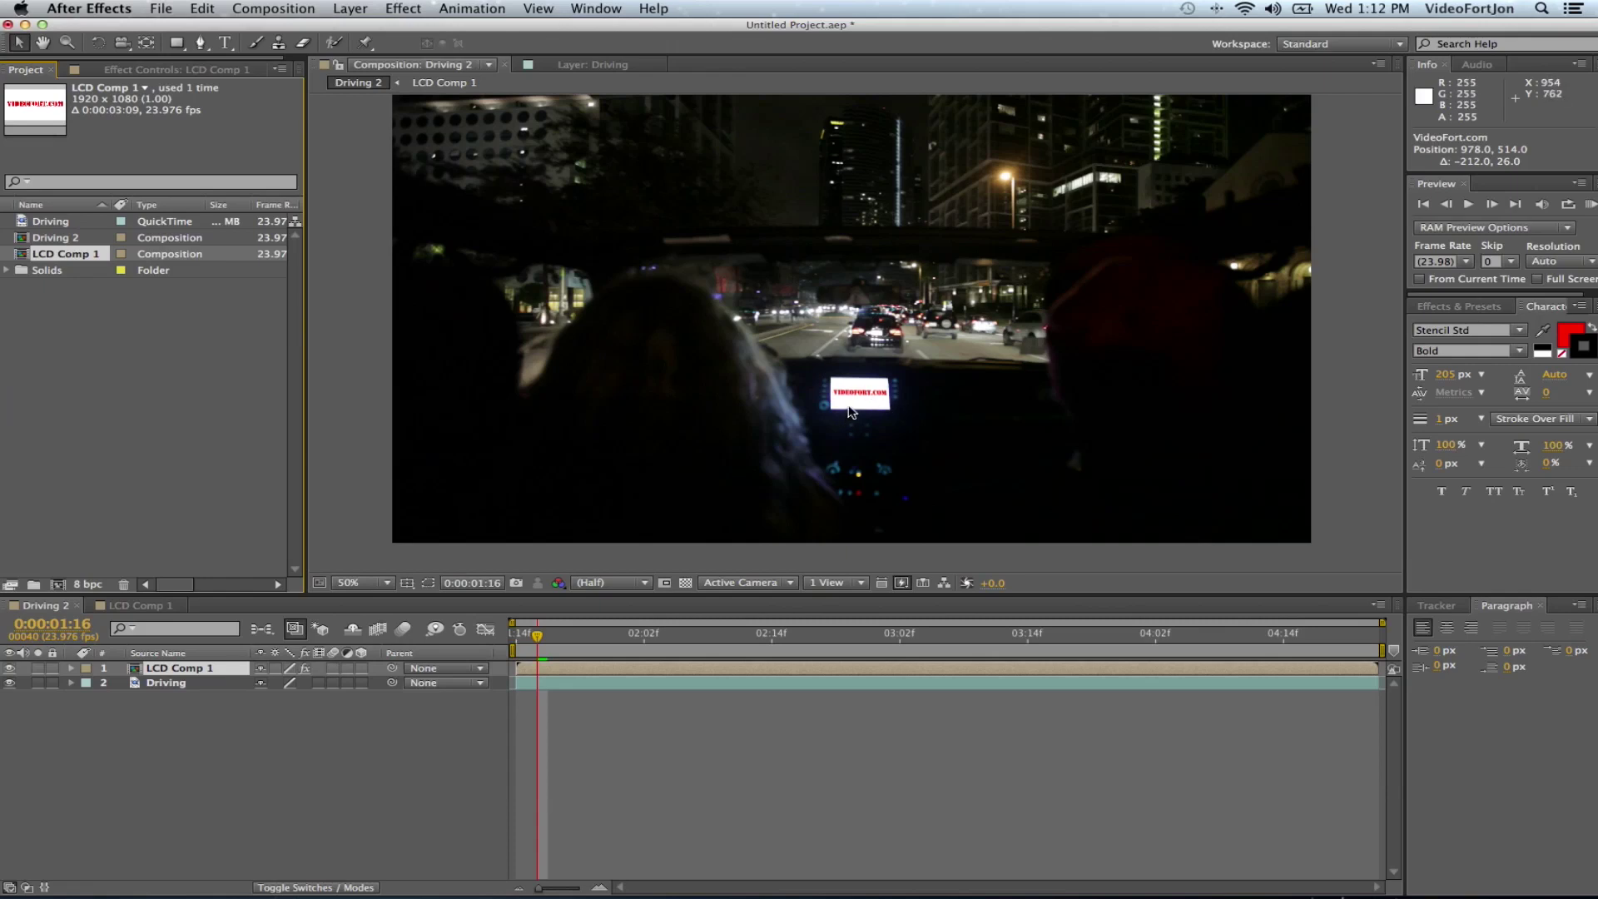
pyautogui.click(204, 670)
pyautogui.click(181, 674)
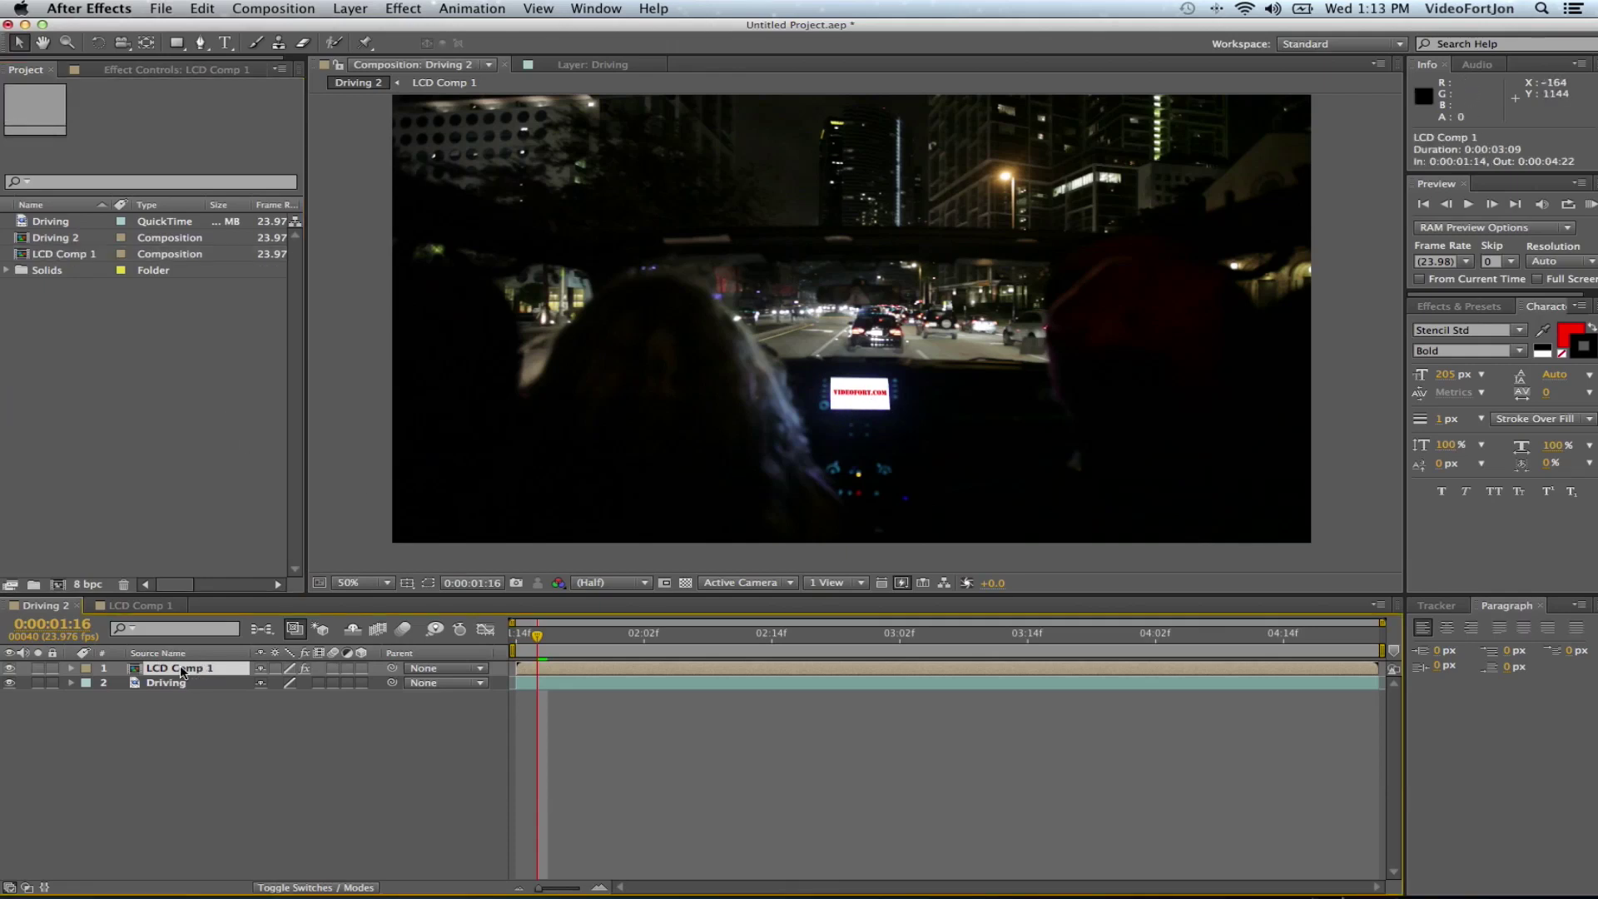
# Apply Fast Blur with Blurriness 1 to the LCD Comp 1 layer
pyautogui.click(403, 10)
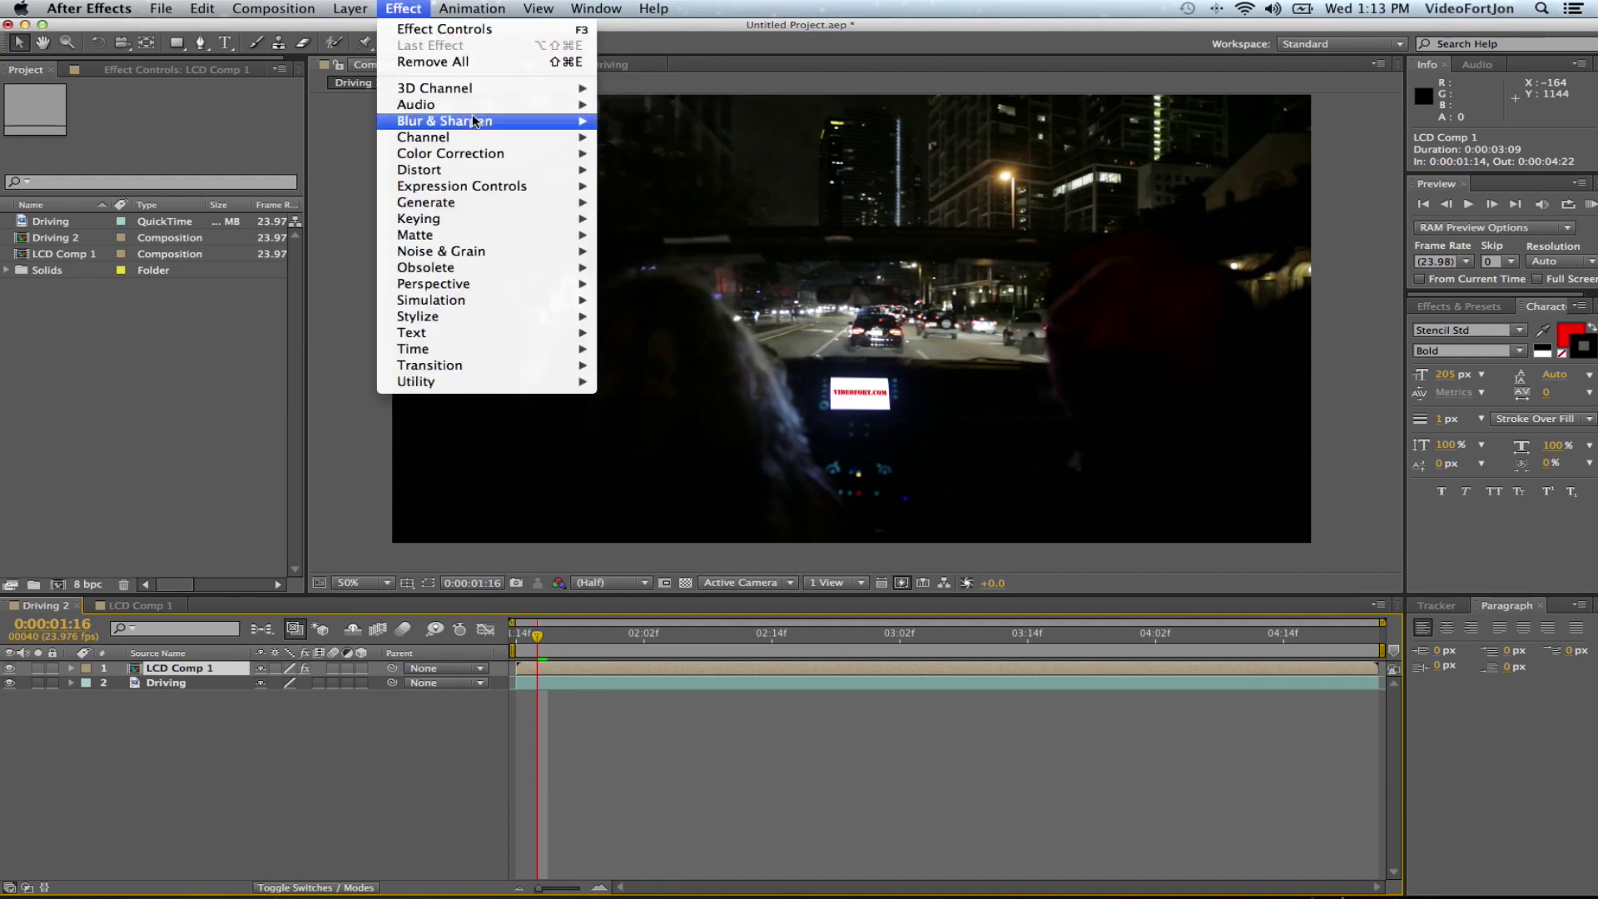
pyautogui.moveTo(444, 120)
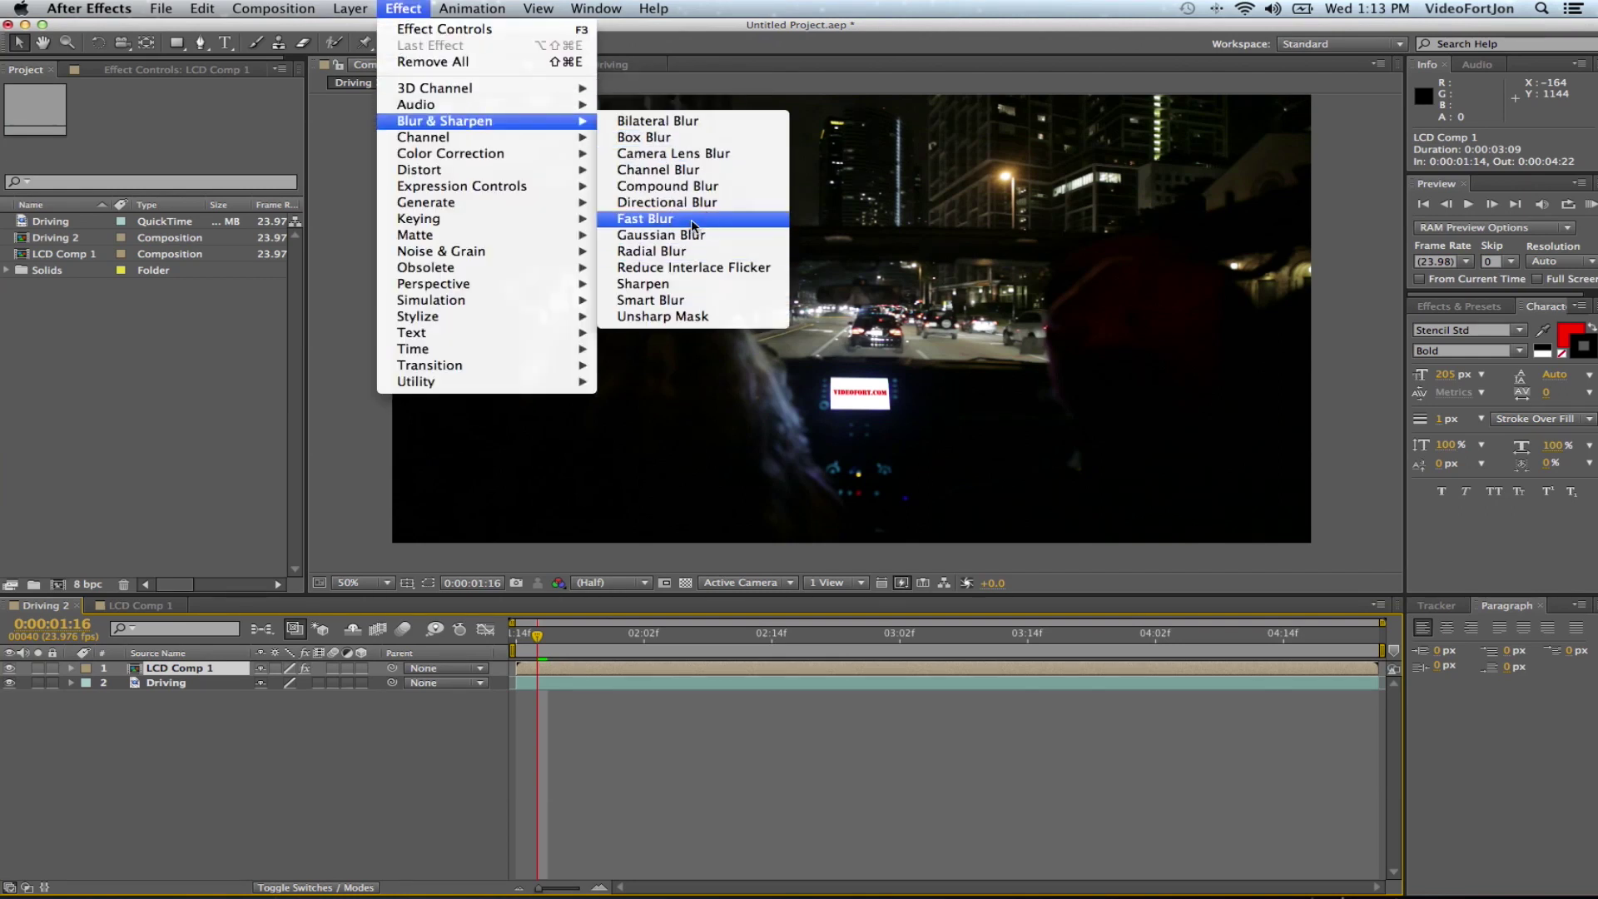
pyautogui.click(651, 218)
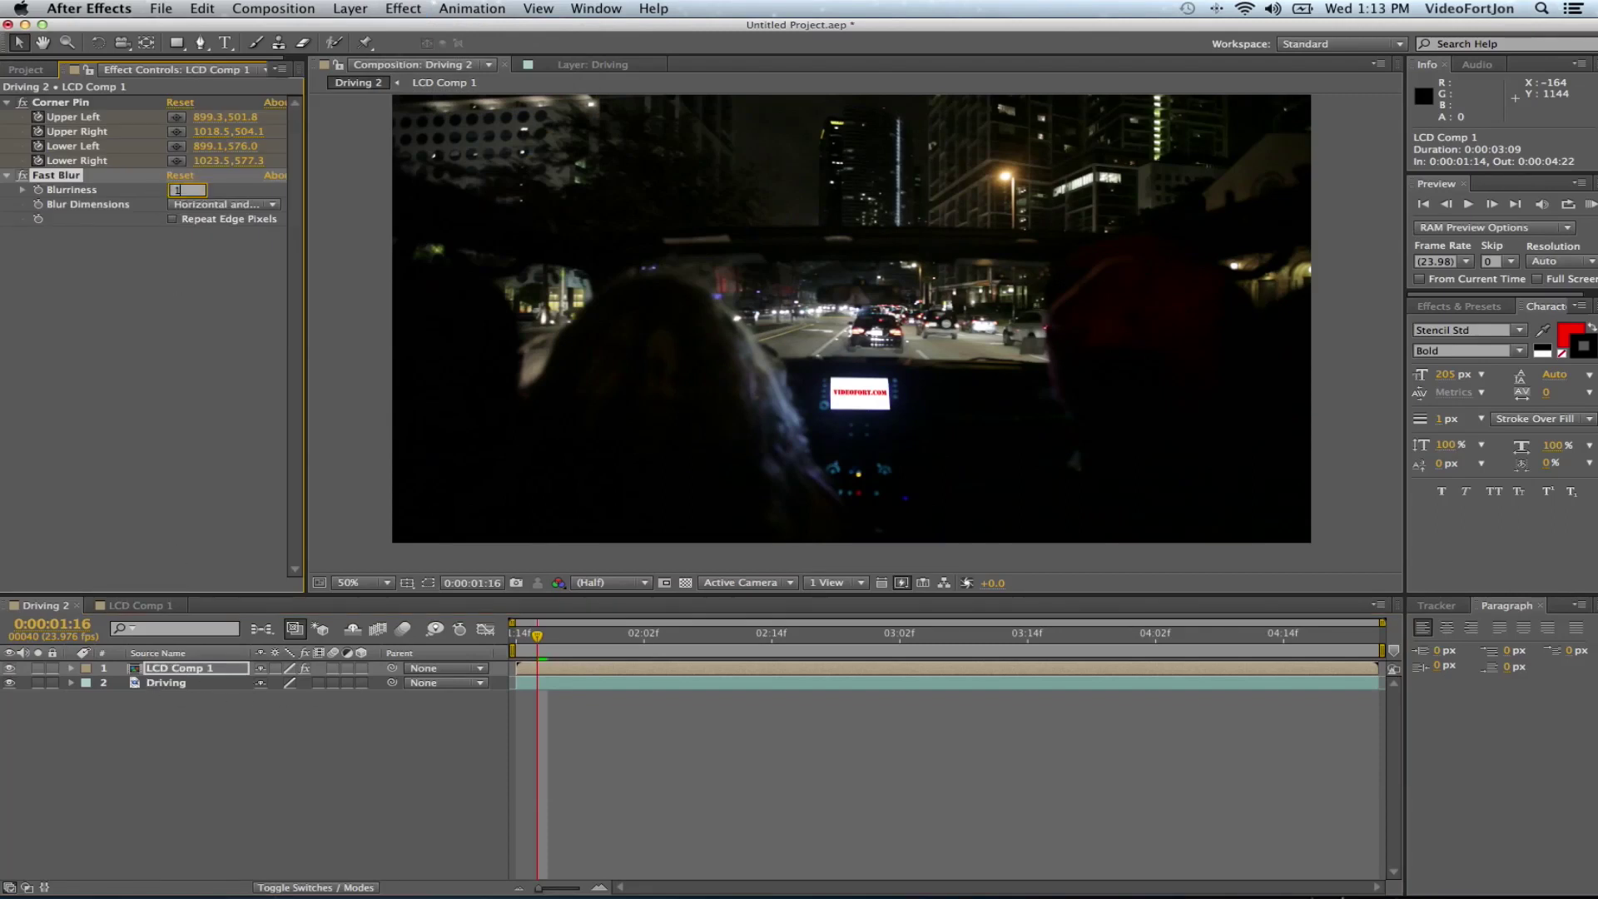
pyautogui.press('Return')
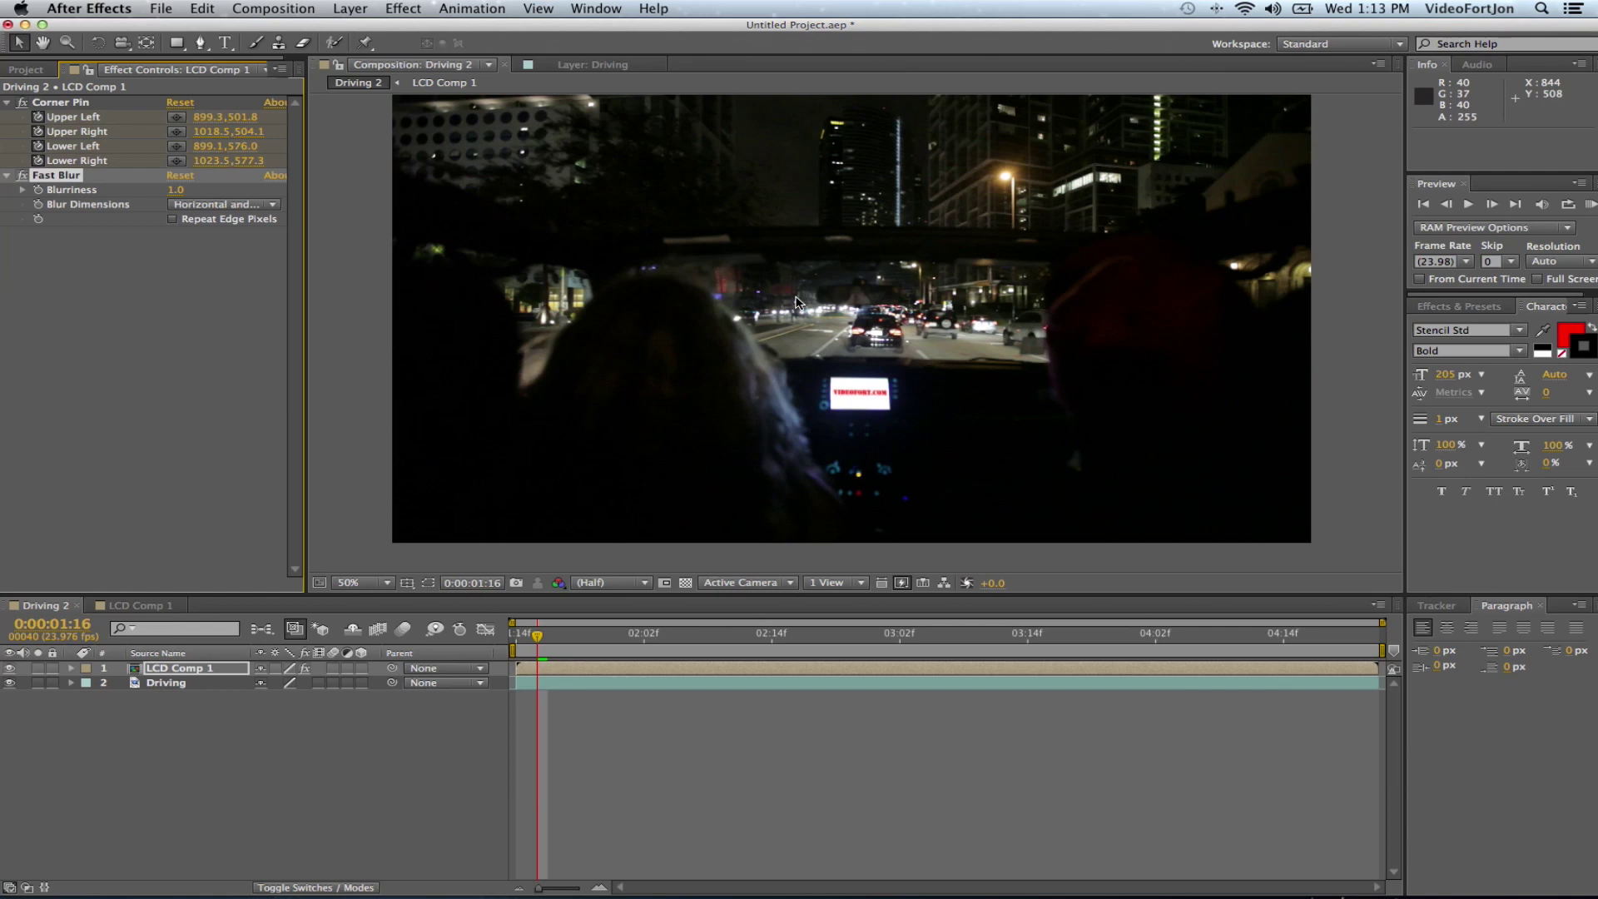
pyautogui.click(179, 670)
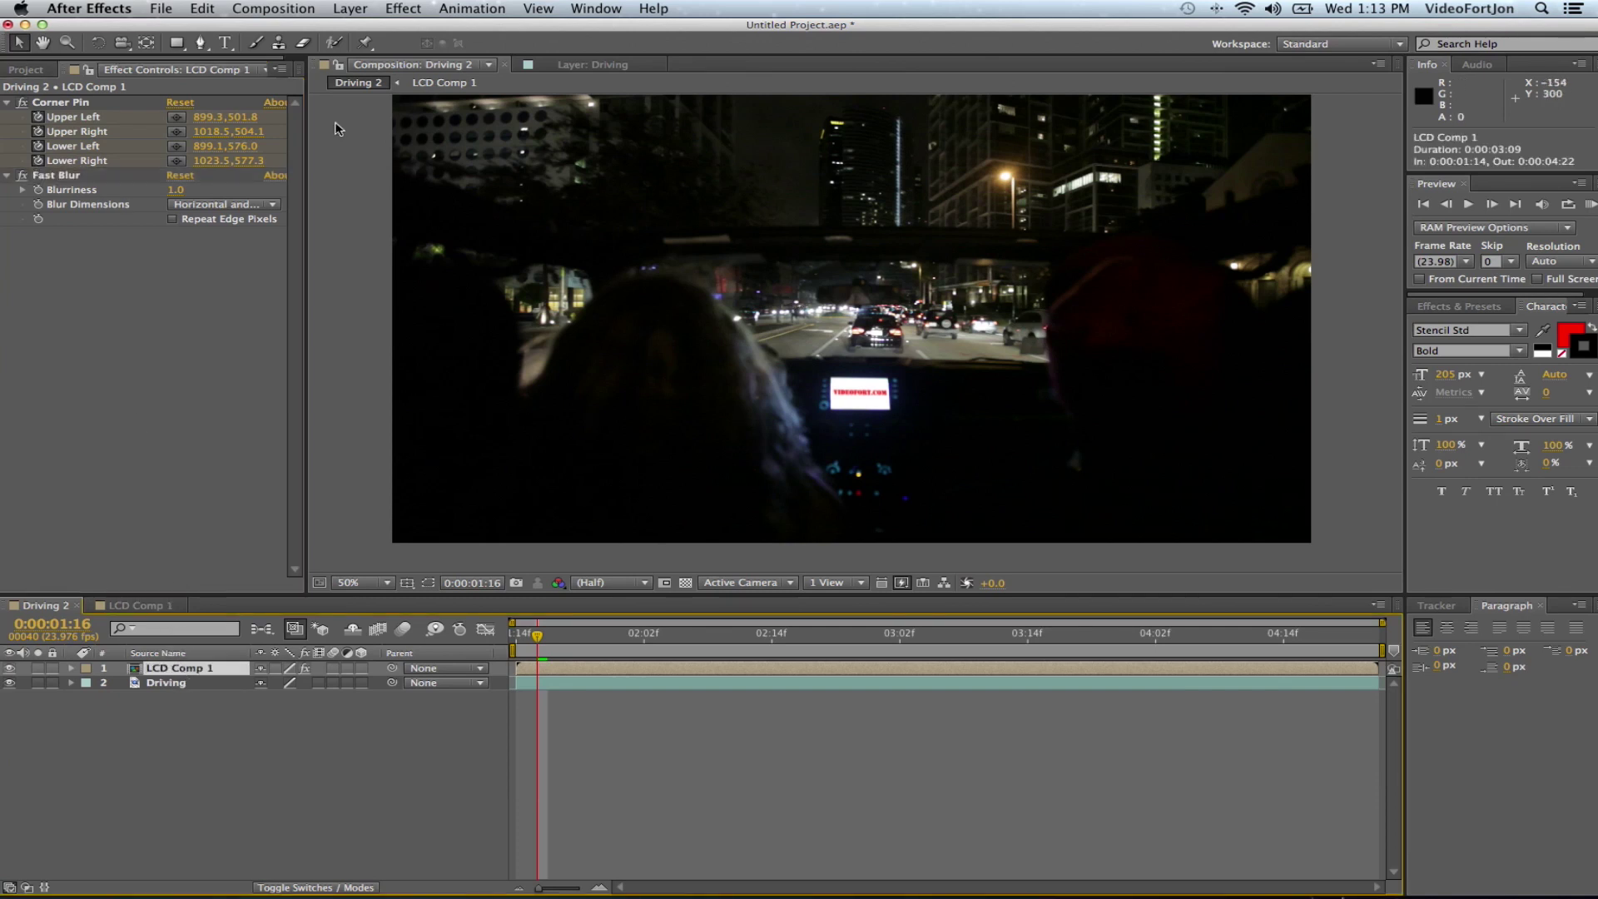
# Apply a Glow effect with Glow Threshold 95% and radius 6 to LCD Comp 1
pyautogui.click(403, 7)
pyautogui.moveTo(419, 316)
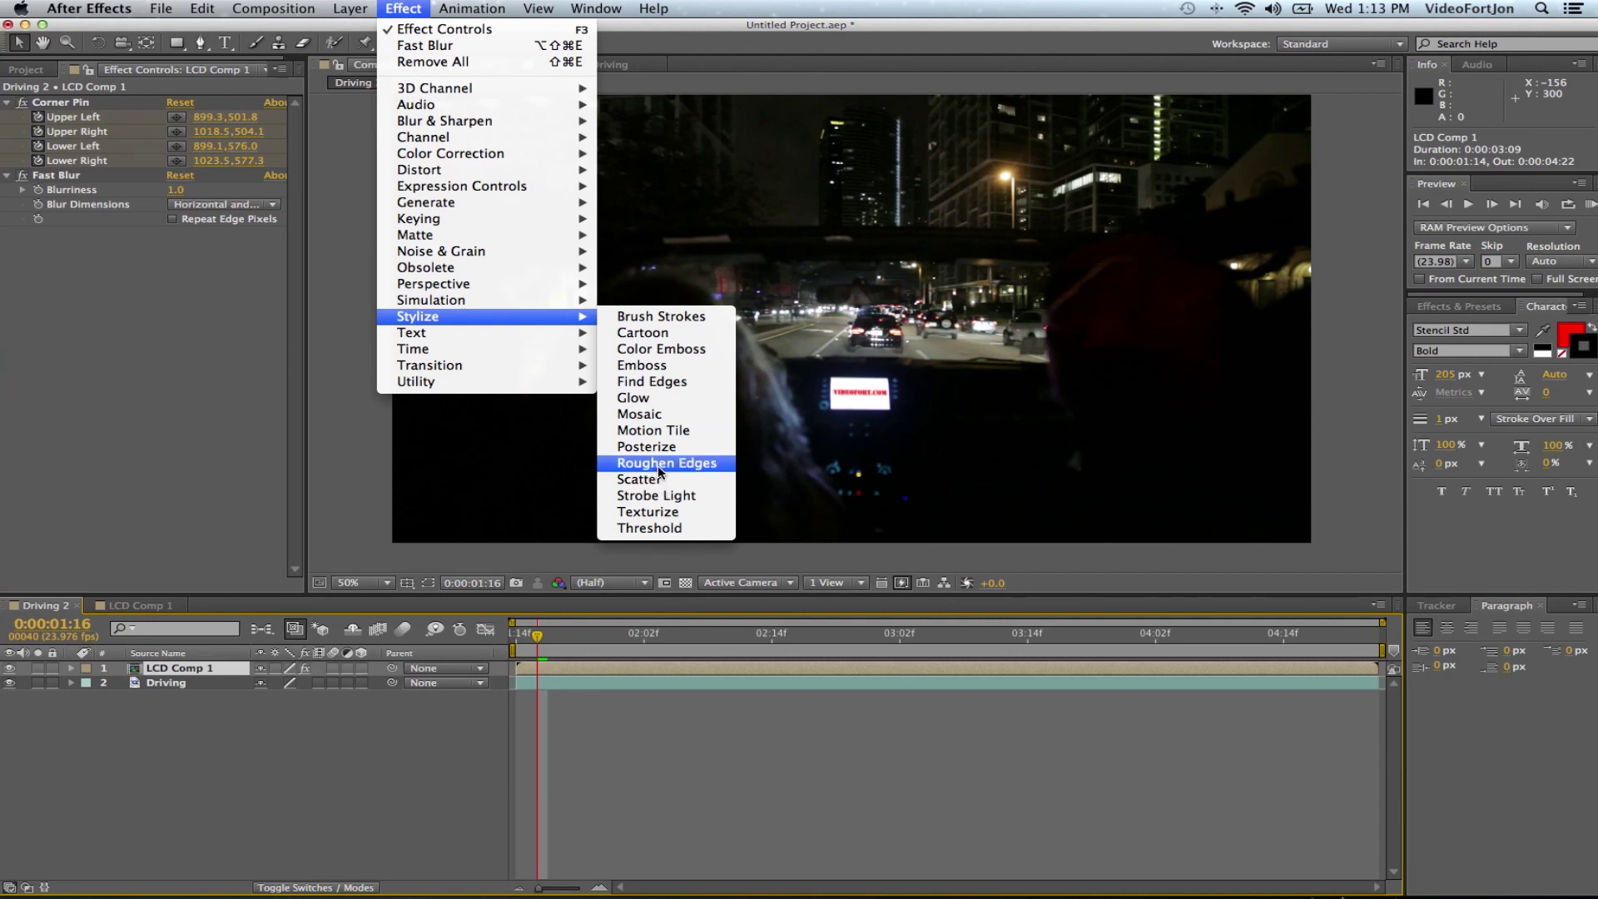
pyautogui.click(662, 400)
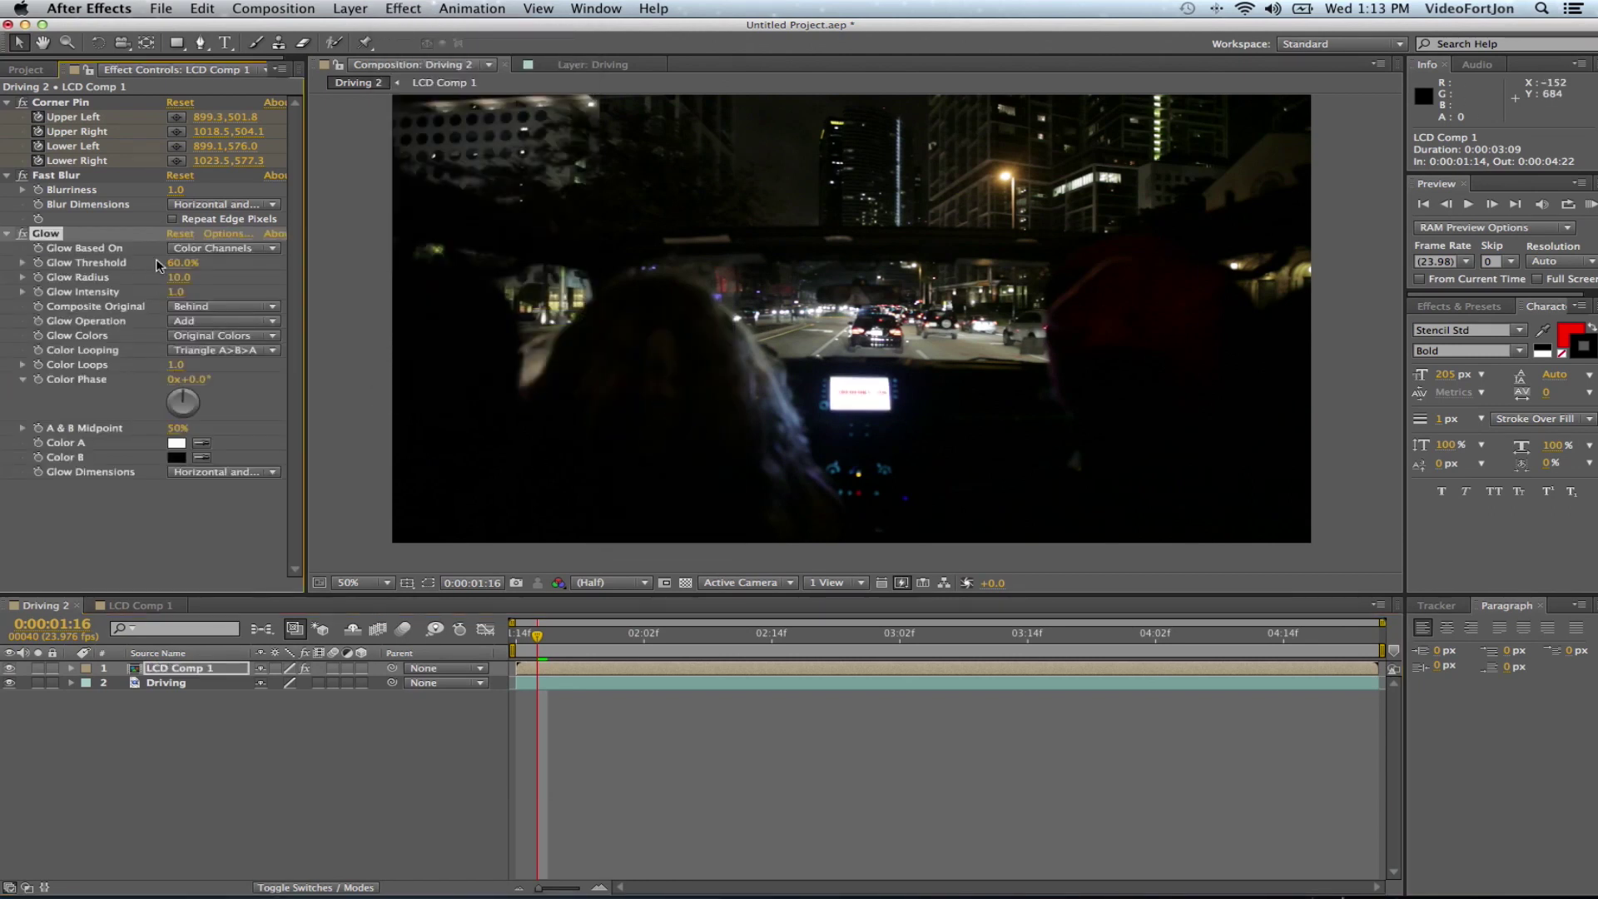
pyautogui.moveTo(183, 273); pyautogui.dragTo(310, 264)
pyautogui.click(181, 266)
pyautogui.press('Return')
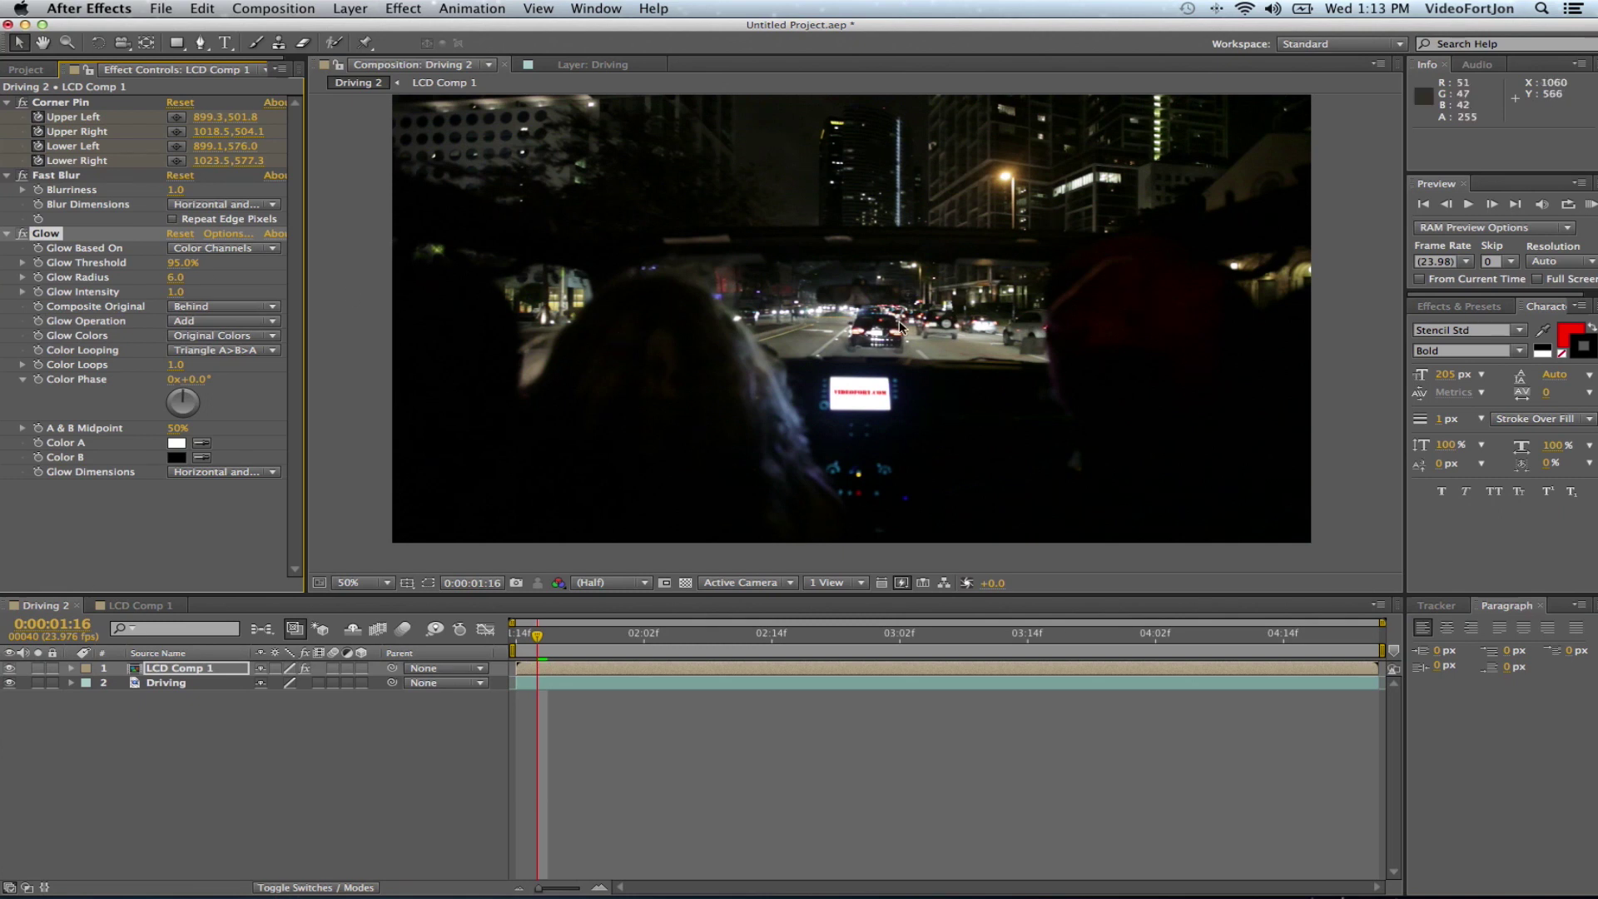
pyautogui.moveTo(892, 305); pyautogui.dragTo(859, 316)
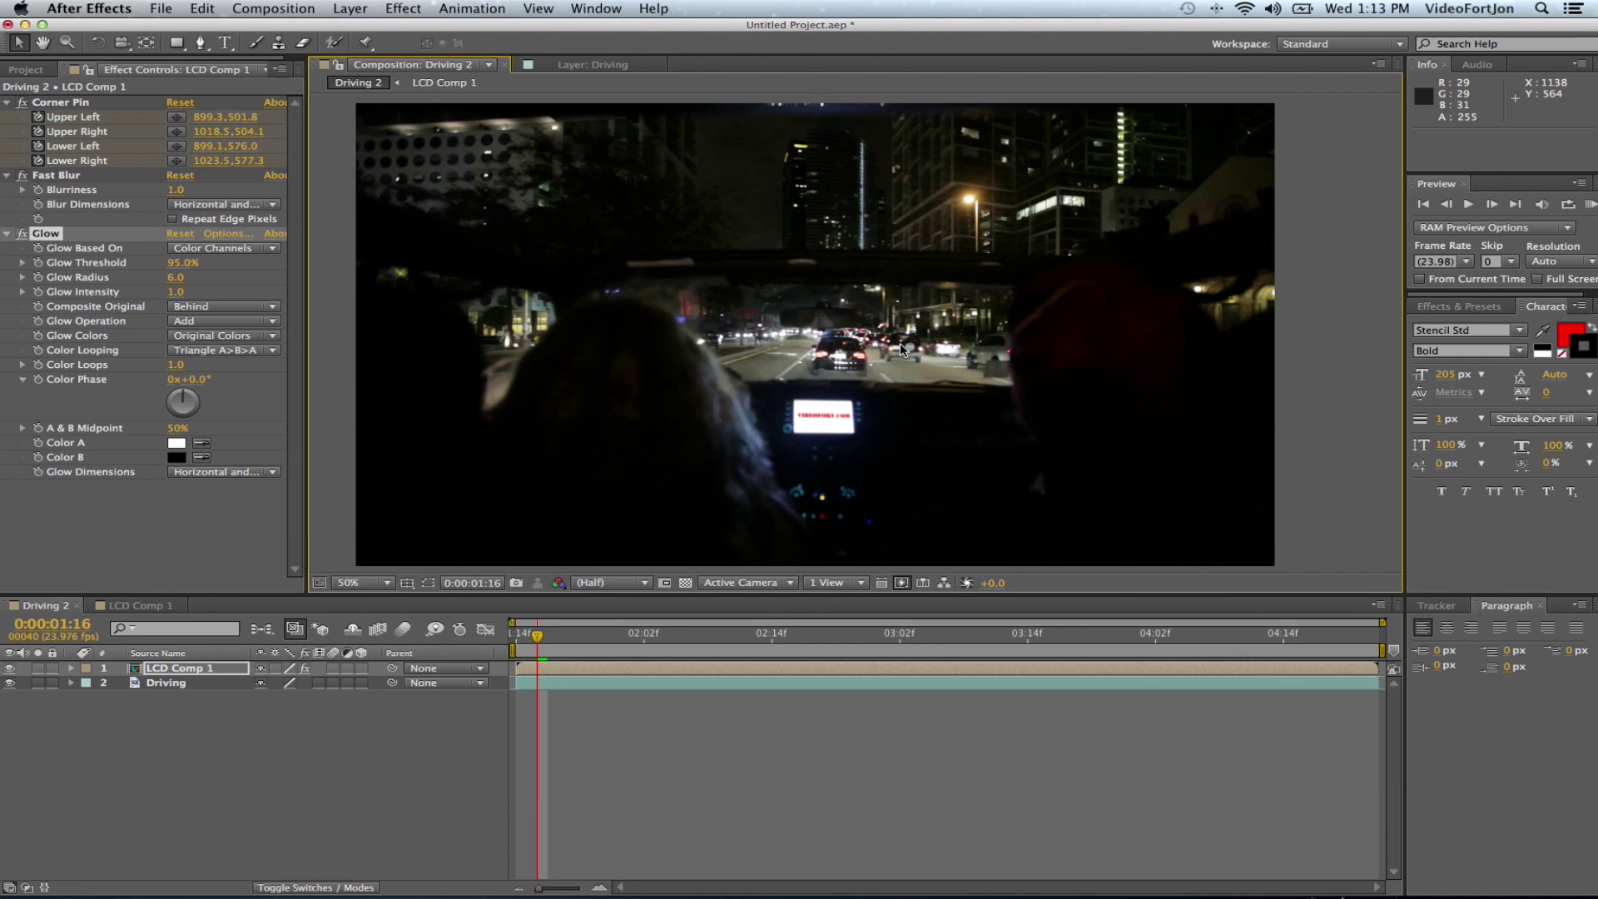
# Start a RAM Preview of Driving 2 to play back the glowing dashboard screen
pyautogui.click(1589, 203)
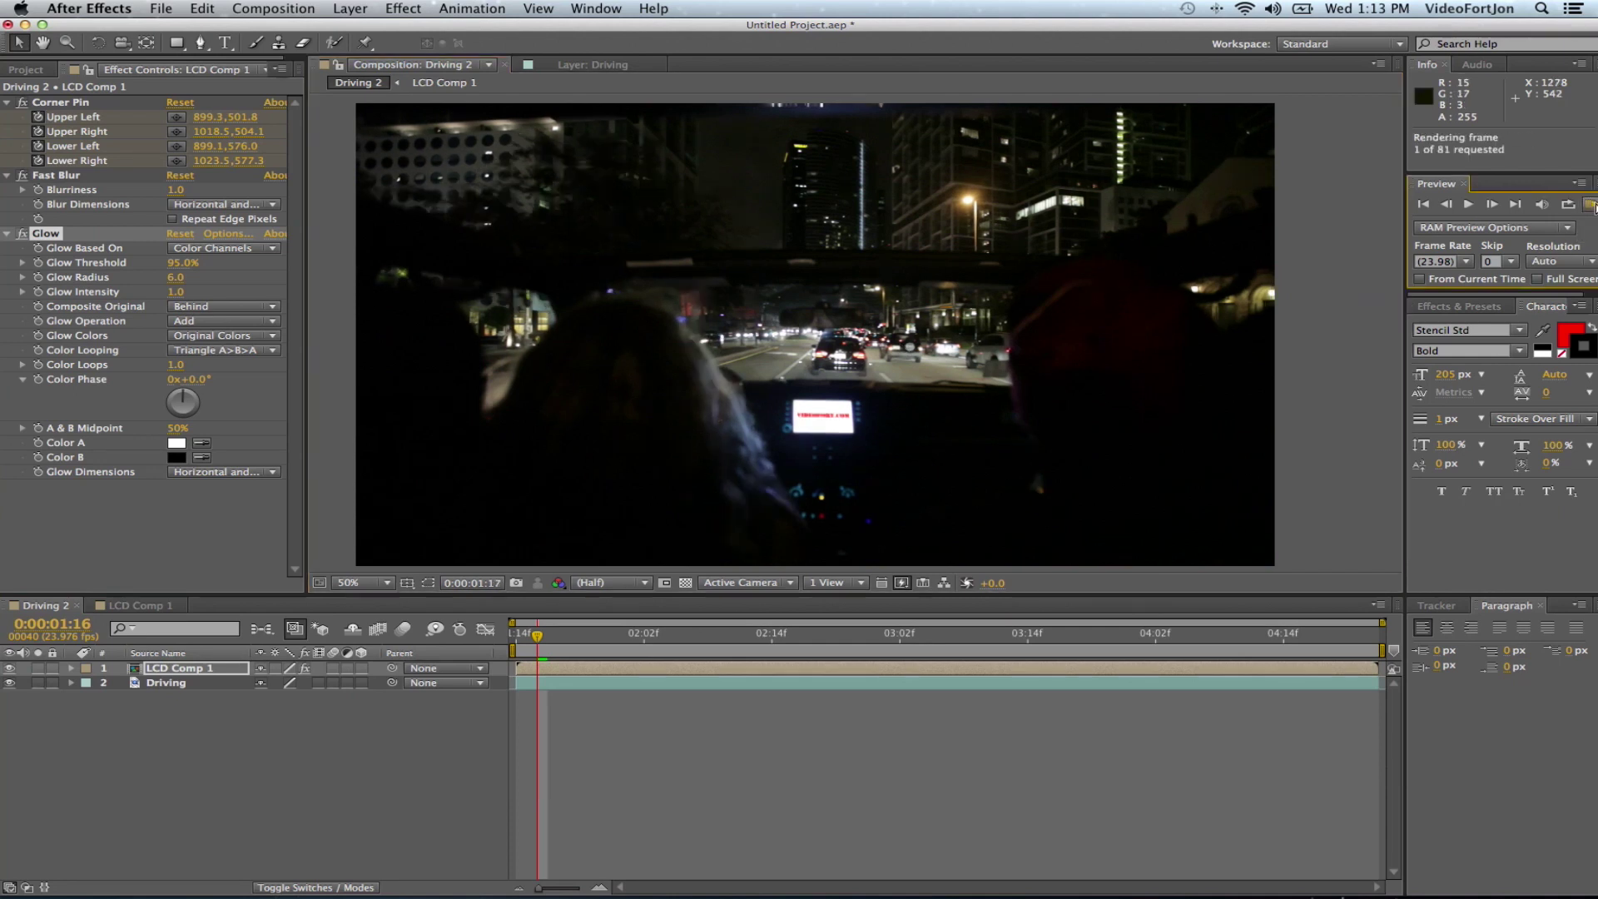